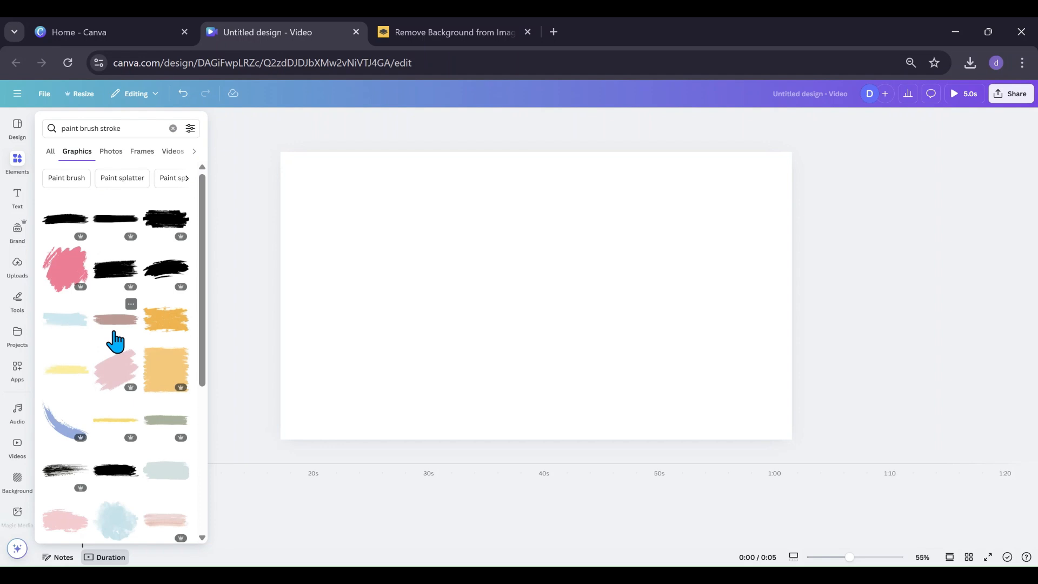
Step: Add the orange paint brush stroke graphic to the page, enlarged around the middle, and recolor it white
left_click(162, 320)
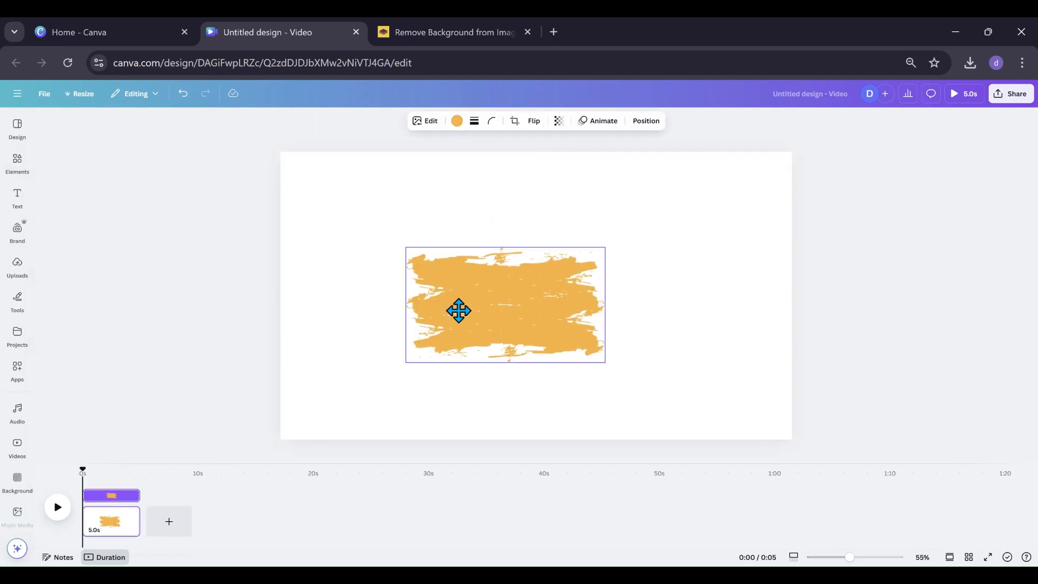
left_click_drag(459, 310, 439, 301)
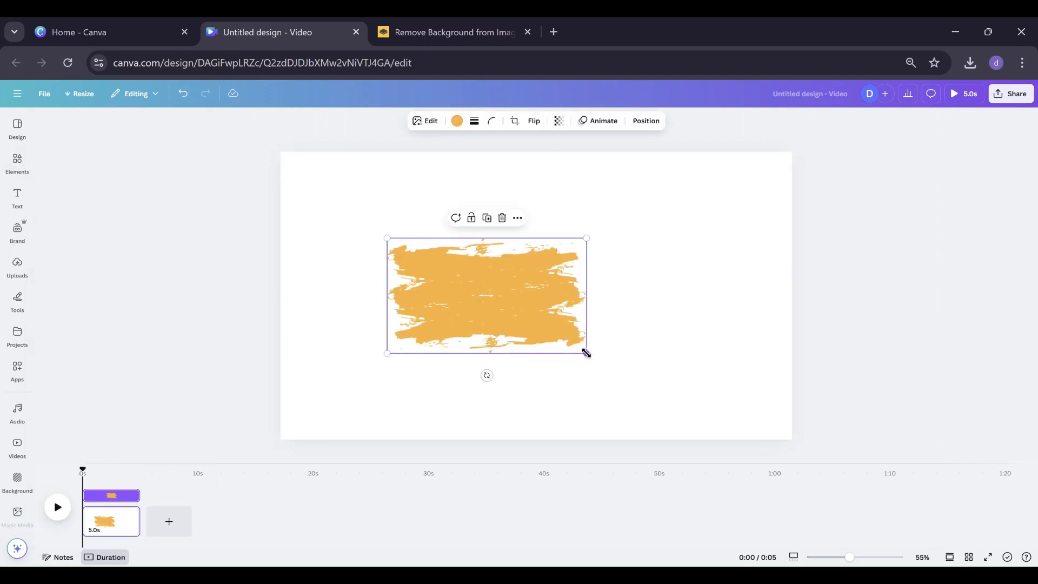
mouse_move(586, 352)
left_mouse_down()
mouse_move(656, 393)
mouse_move(568, 317)
mouse_move(565, 334)
left_mouse_up()
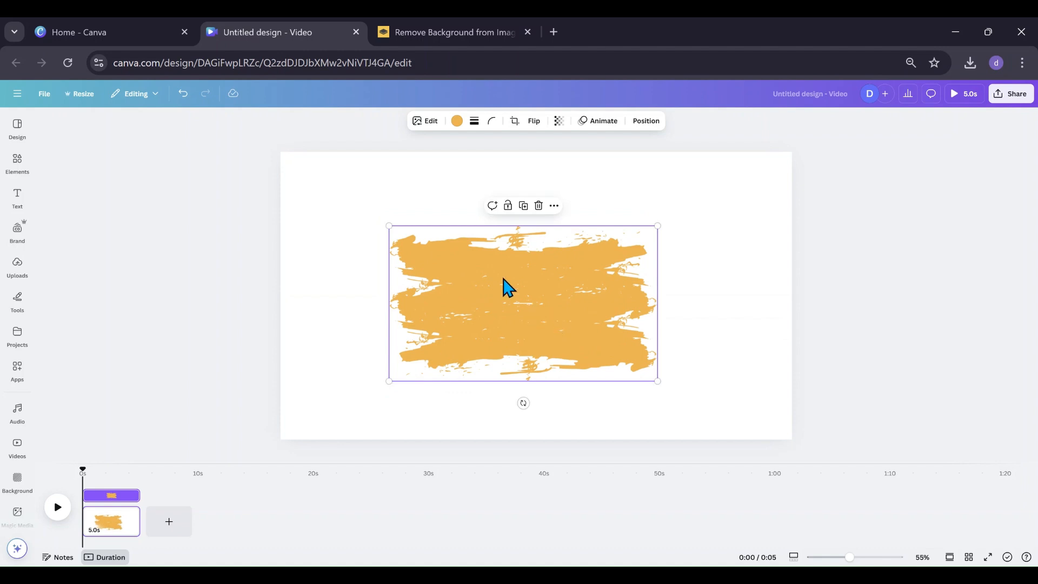
left_click(459, 125)
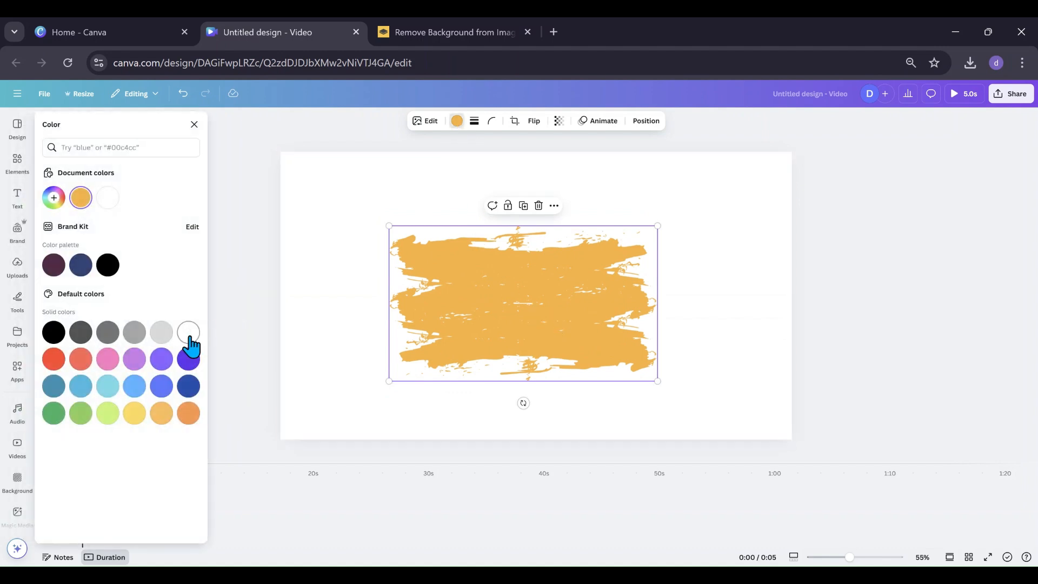
left_click(190, 335)
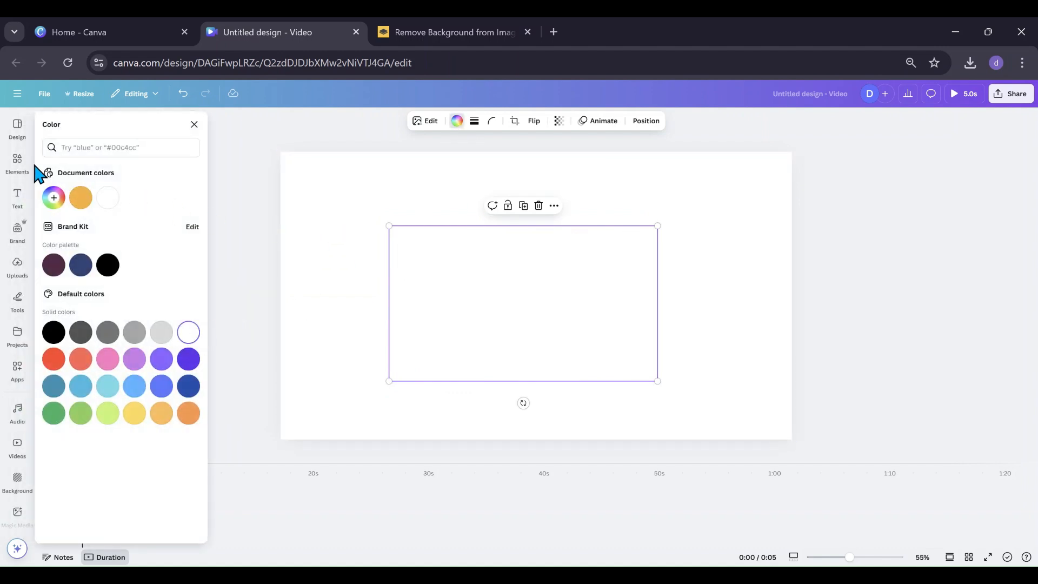
Step: Clear the element search, add a square shape to the page and color it light orange
left_click(13, 171)
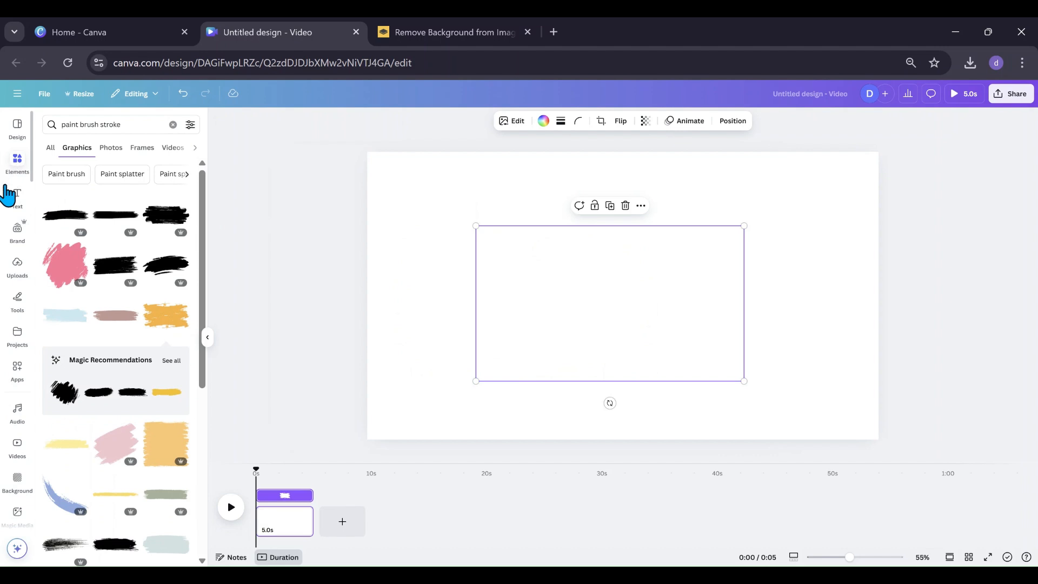
left_click(171, 123)
scroll(85, 374, "down", 3)
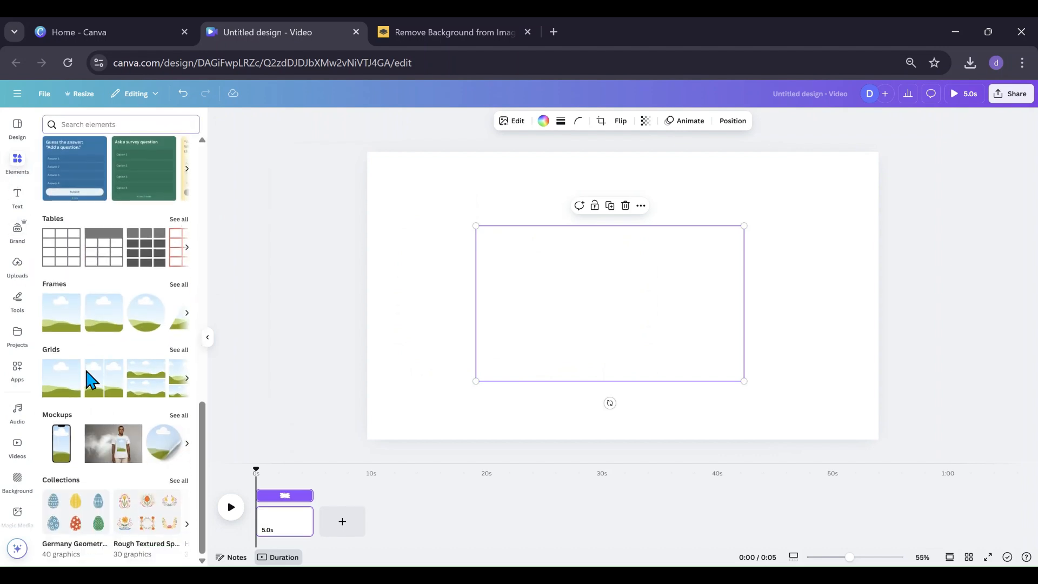
scroll(86, 371, "up", 4)
scroll(85, 371, "up", 3)
left_click(63, 394)
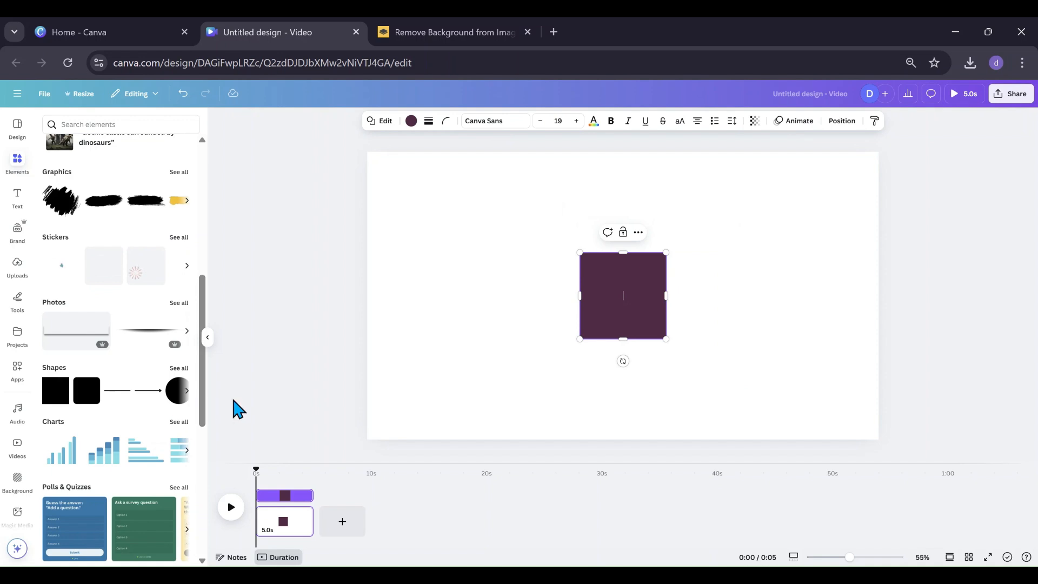
left_click(411, 121)
left_click(161, 411)
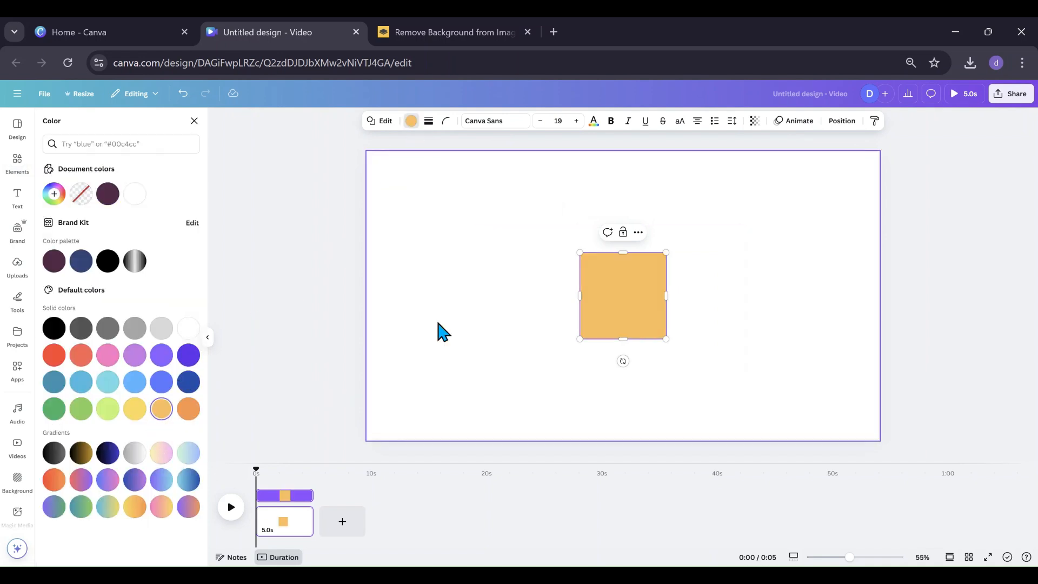
Step: Move the light orange square to the page's upper-left corner and stretch it to cover the entire page
left_click_drag(614, 313, 498, 248)
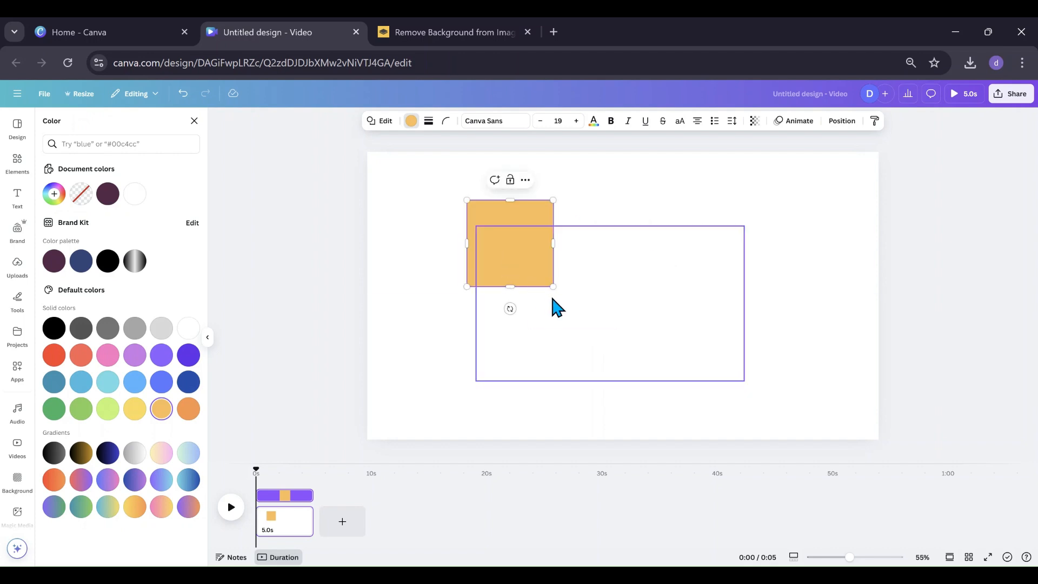
left_click_drag(552, 287, 698, 393)
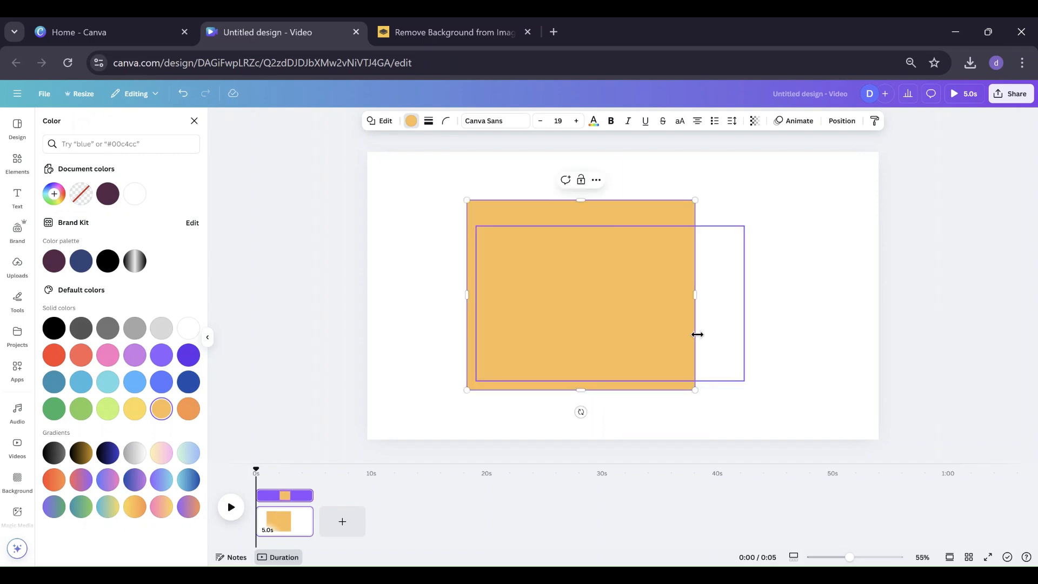
left_click_drag(511, 344, 411, 296)
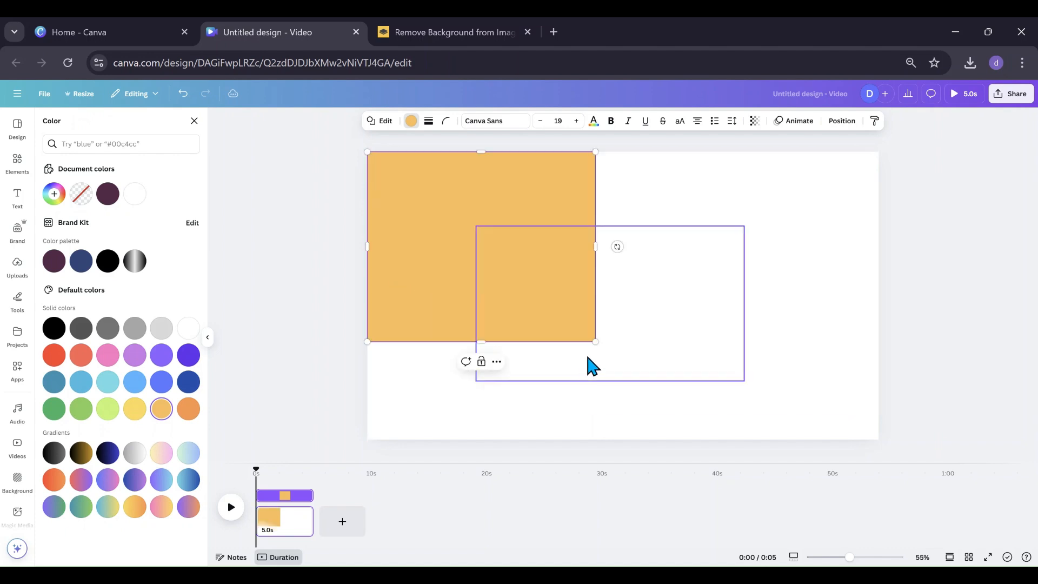
left_click_drag(595, 342, 643, 440)
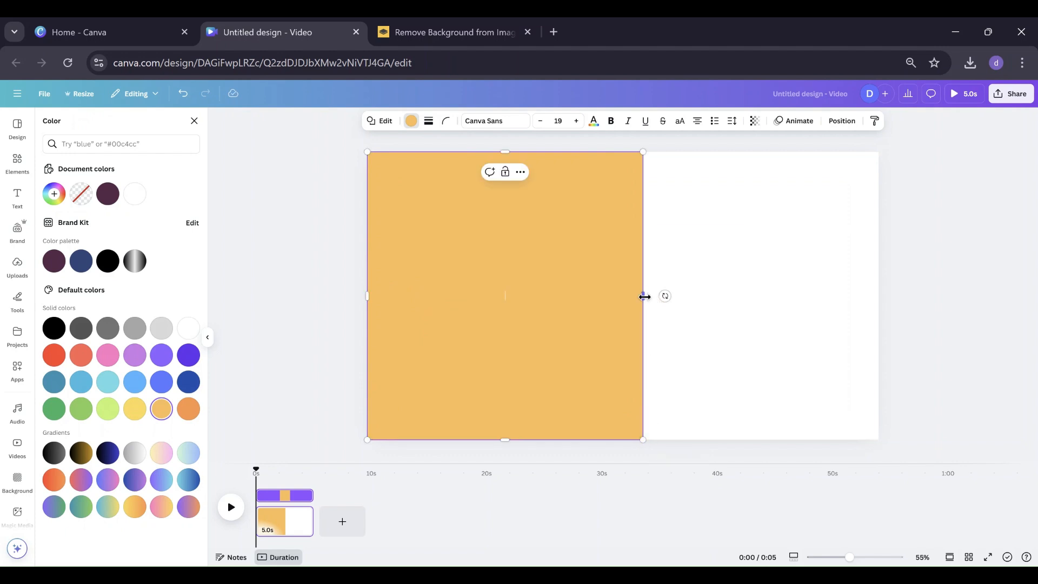
left_click_drag(644, 295, 878, 329)
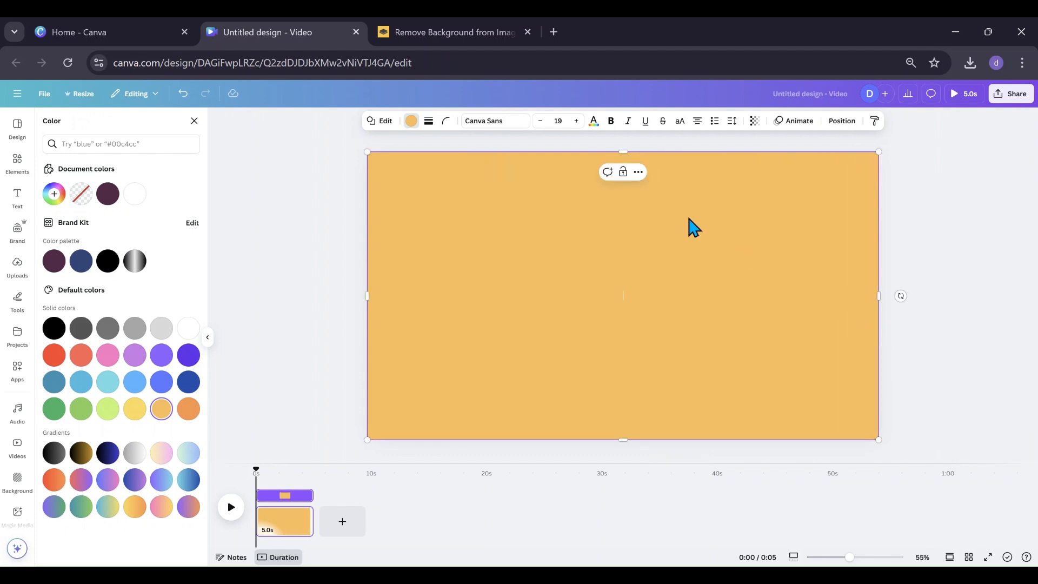
Step: Place the orange shape's layer behind the white brush stroke and reposition the stroke in the lower middle of the page
left_click(835, 123)
left_click_drag(120, 240, 125, 255)
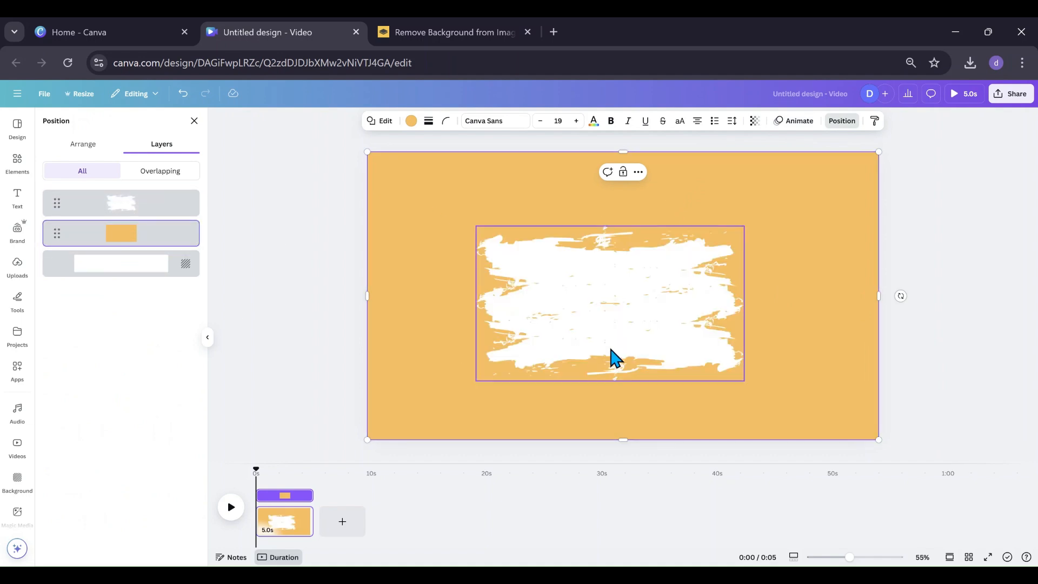
mouse_move(609, 359)
left_mouse_down()
mouse_move(605, 346)
mouse_move(606, 355)
left_mouse_up()
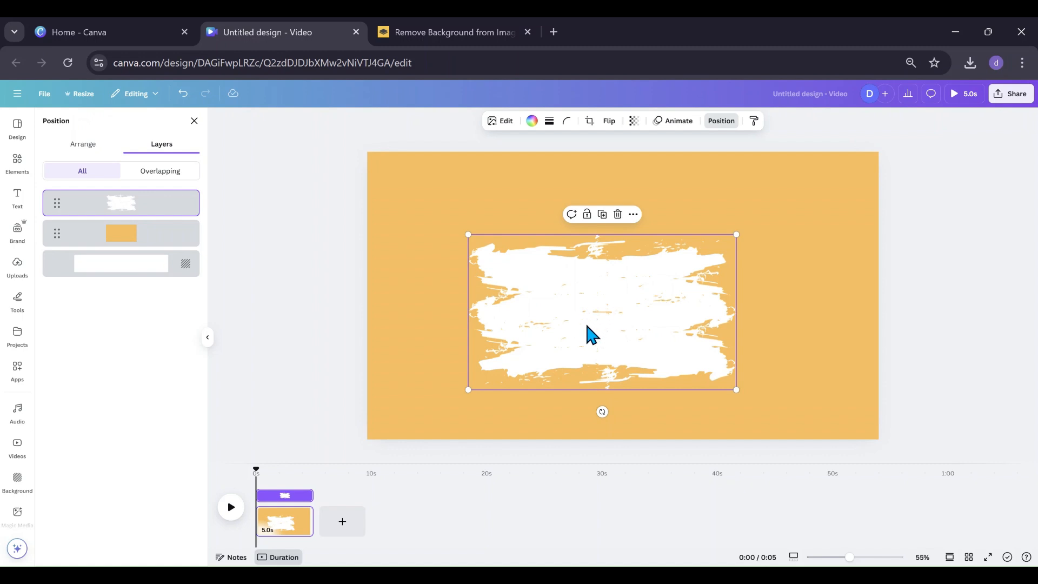
left_click_drag(586, 324, 596, 349)
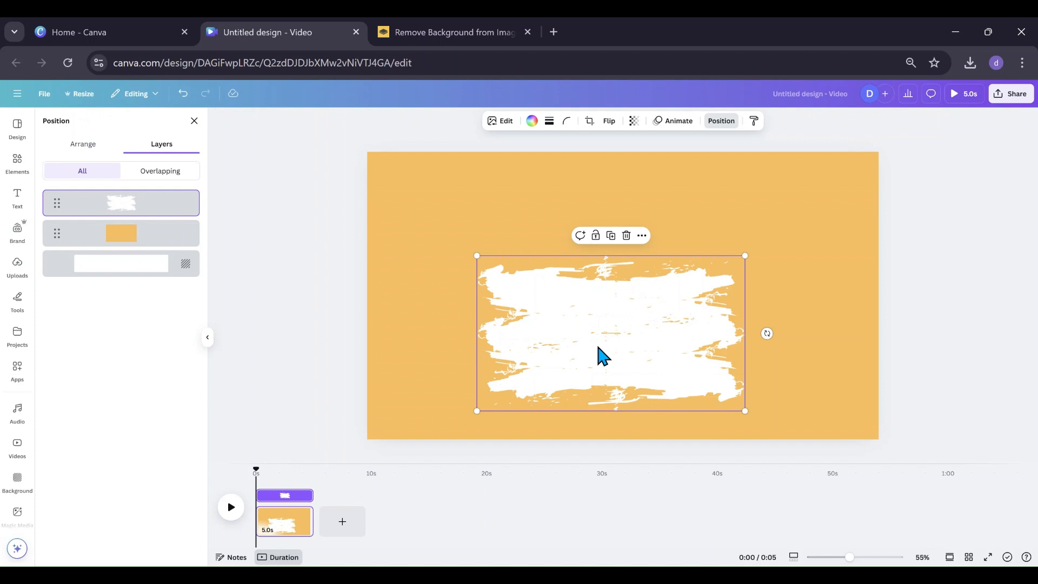
left_click_drag(598, 347, 597, 342)
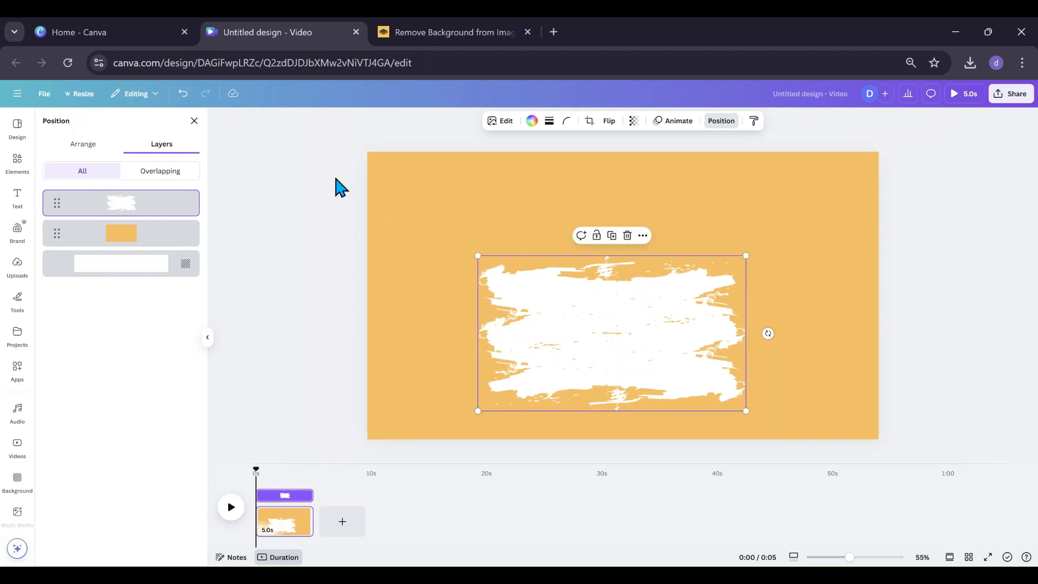
Step: Select the orange shape and brush stroke together, scale both down and center them with a white margin all around
left_click(157, 251)
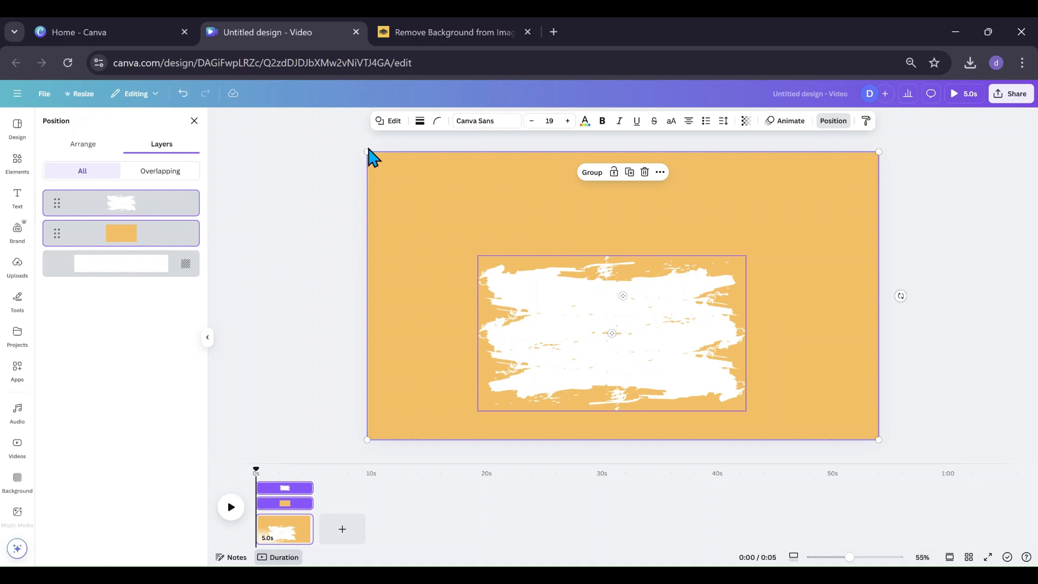
left_click_drag(366, 152, 508, 232)
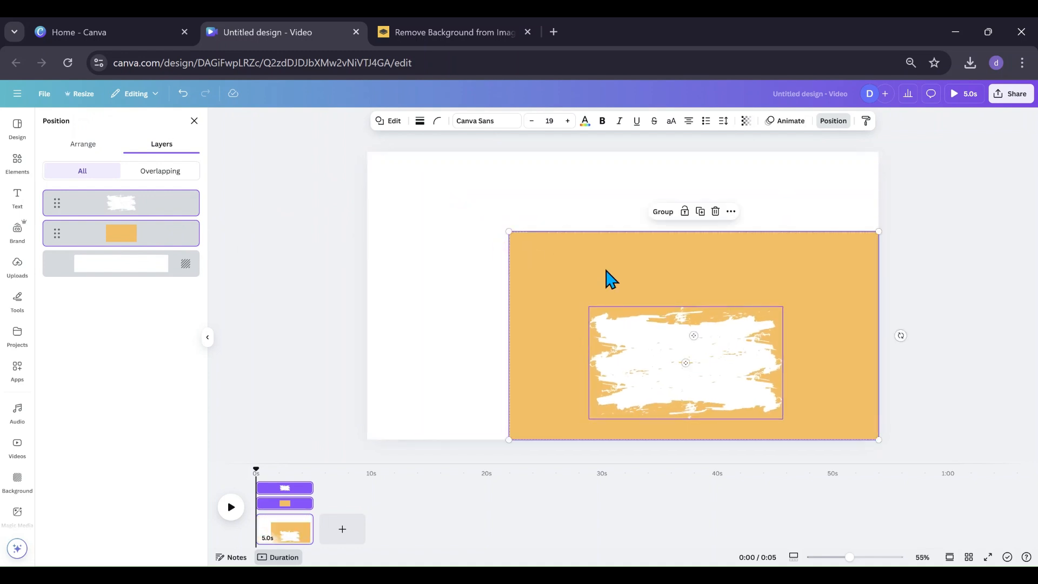
left_click_drag(610, 278, 533, 241)
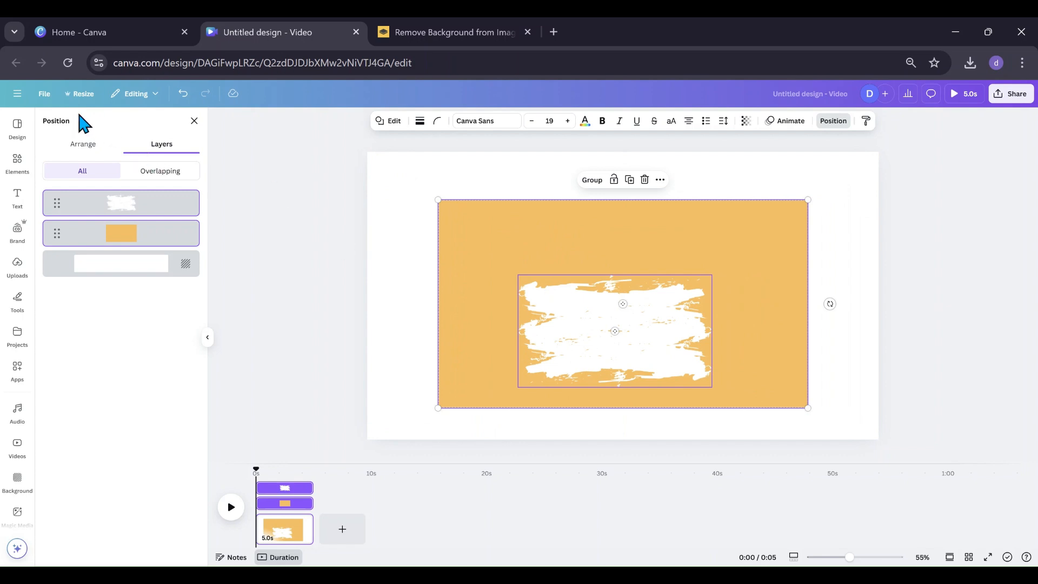
Step: Download the design as a PNG file
left_click(45, 93)
left_click(81, 309)
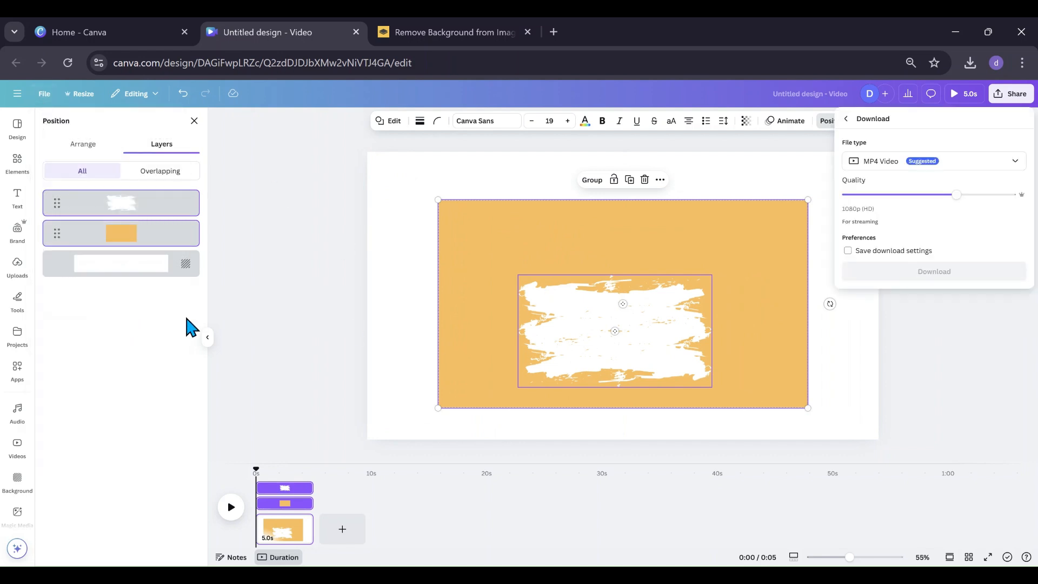
left_click(1015, 161)
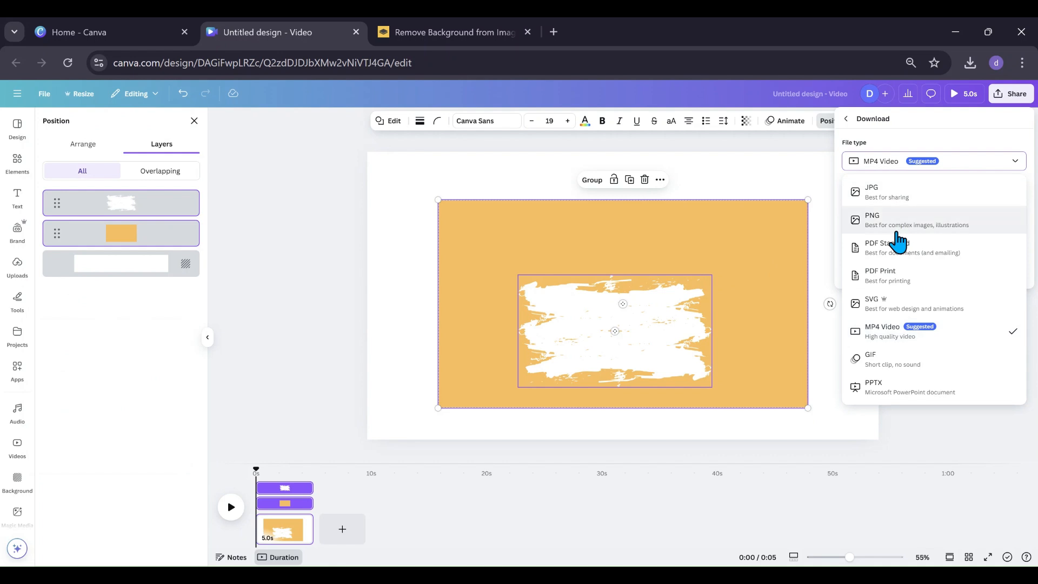
left_click(897, 231)
left_click(906, 314)
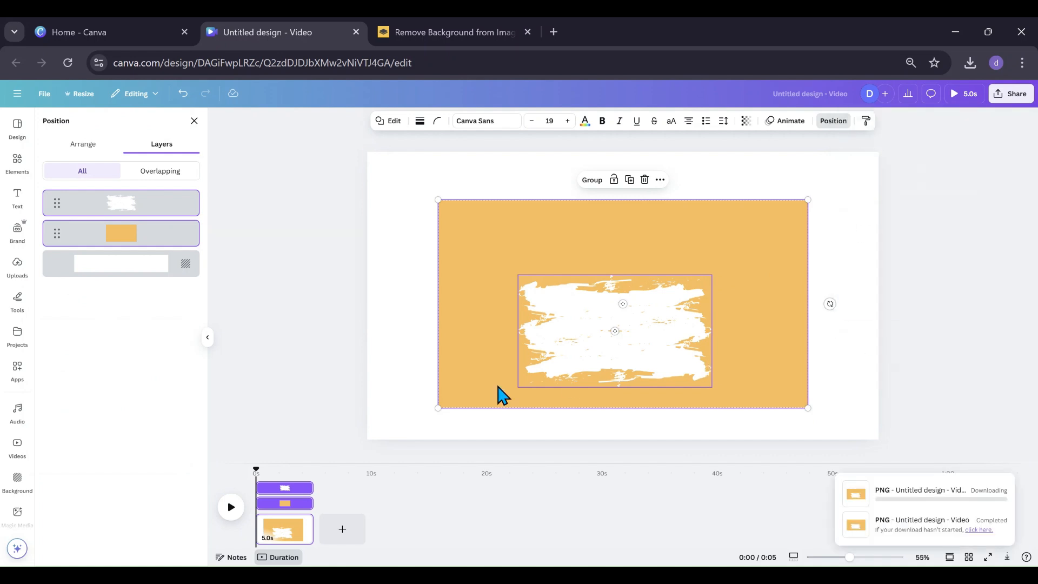
Step: Place the downloaded PNG on a new second page and set that page's background color to light gray
left_click(338, 528)
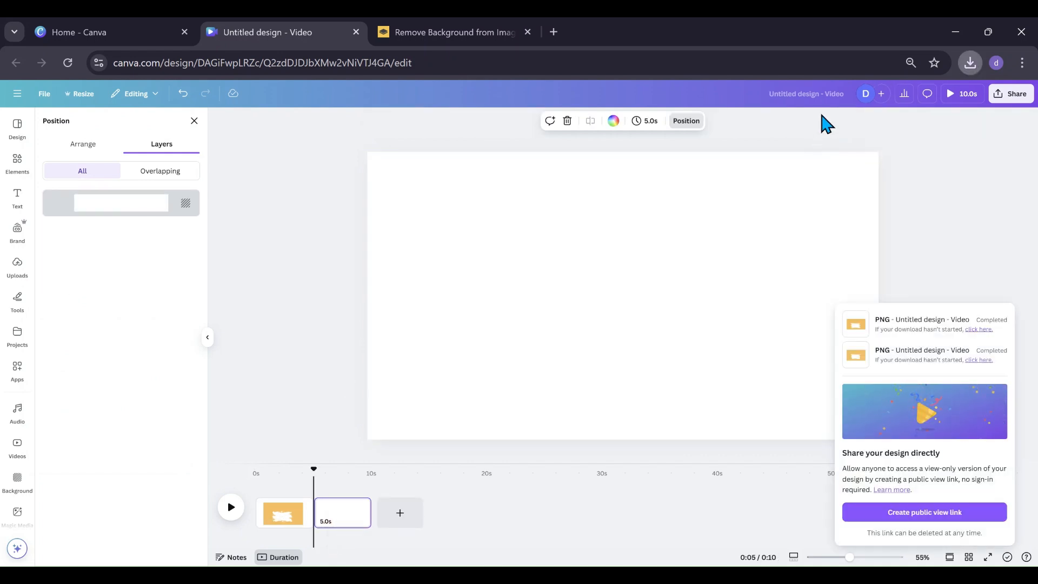
left_click_drag(800, 128, 567, 306)
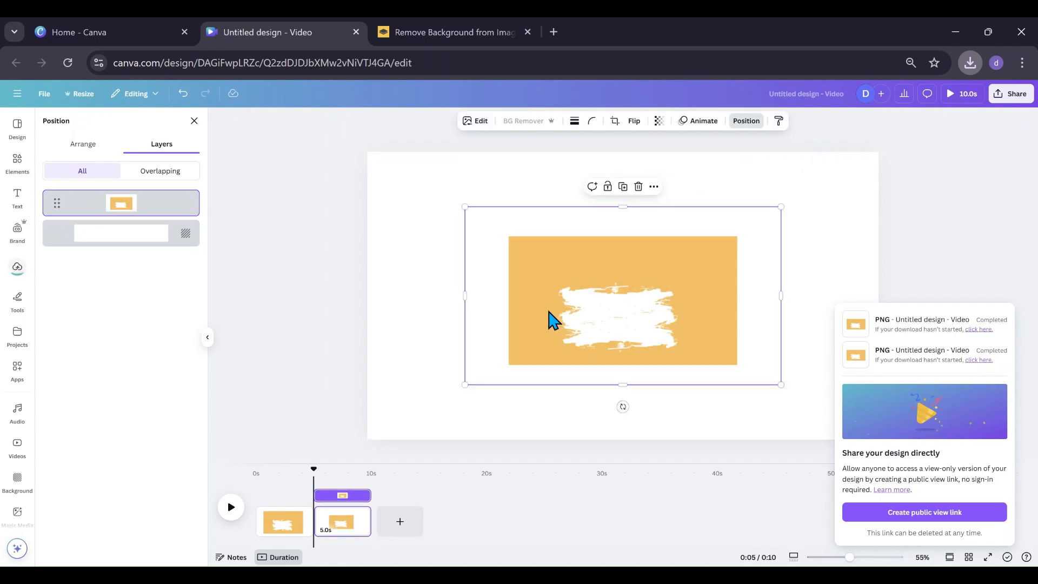
left_click(445, 184)
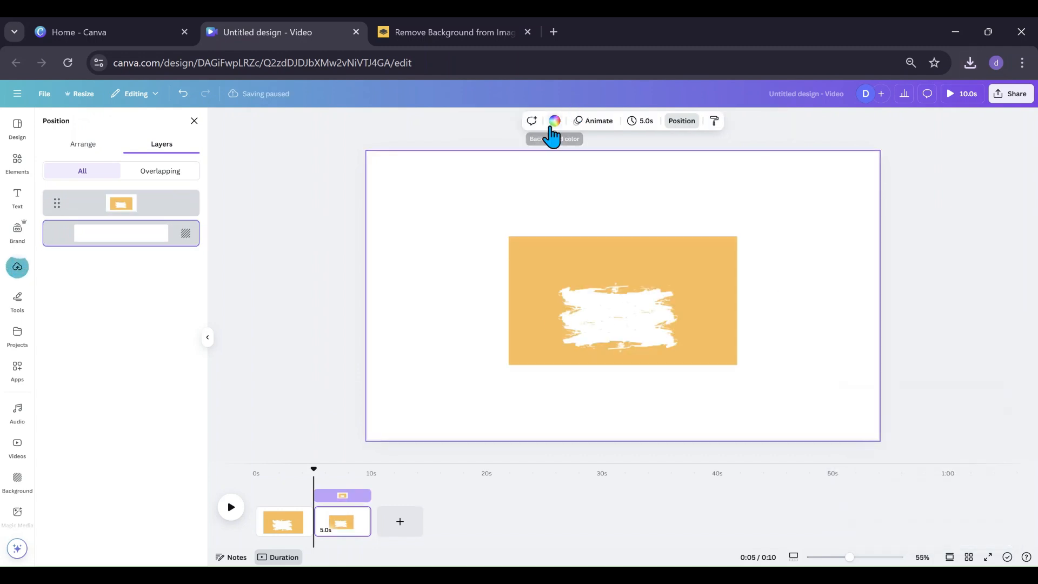
left_click(555, 121)
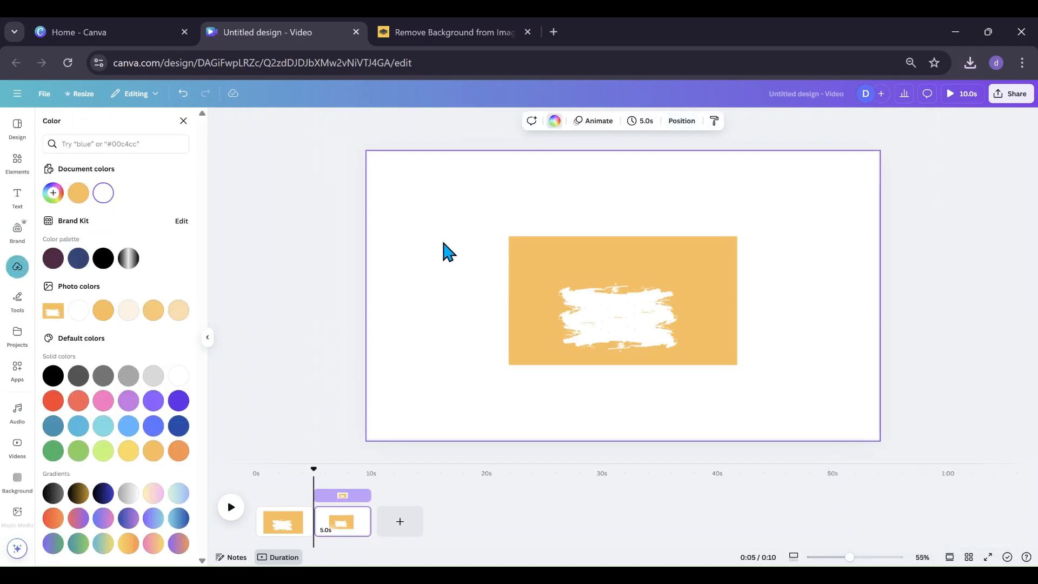
left_click(149, 381)
Step: Remove the white background from the PNG image with BG Remover and enlarge it to nearly fill the page
left_click(469, 317)
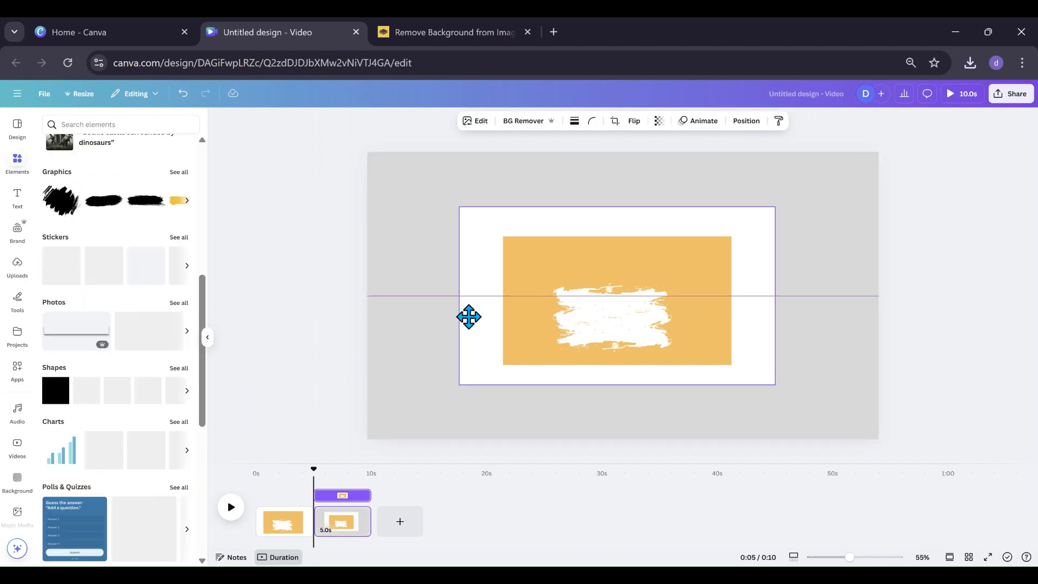
left_click(523, 121)
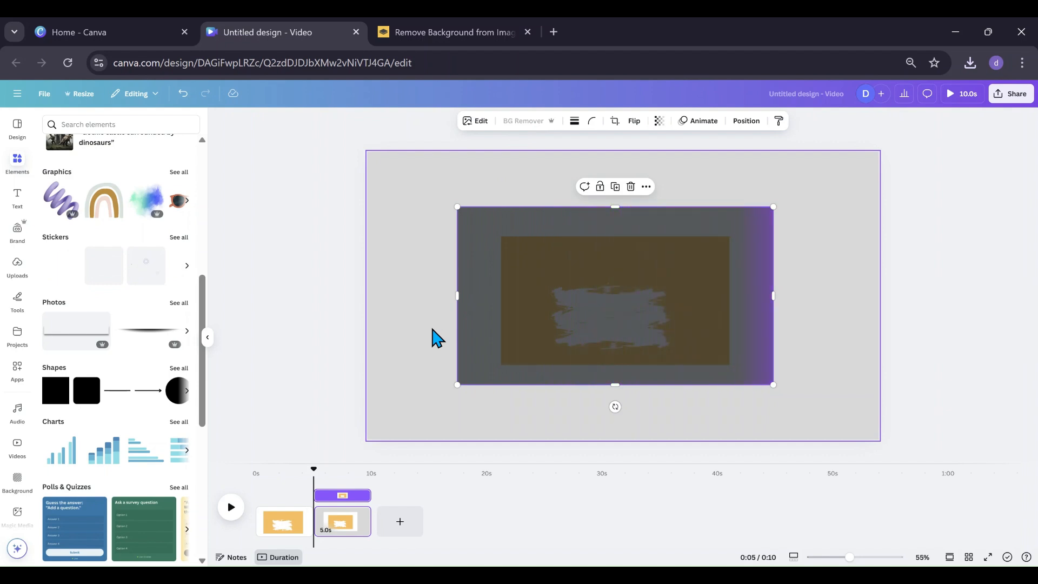
left_click_drag(617, 333, 567, 301)
left_click_drag(724, 353, 862, 431)
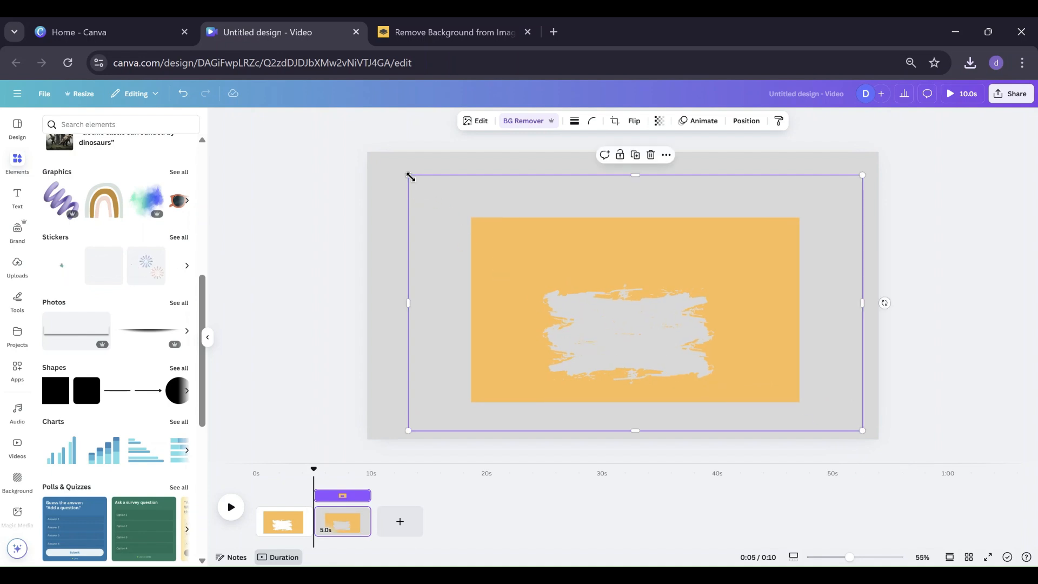
left_click_drag(409, 175, 379, 158)
left_click_drag(556, 288, 550, 282)
Step: Erase the leftover orange specks inside the brush stroke cutout with the Background Remover's Erase brush
left_click(530, 122)
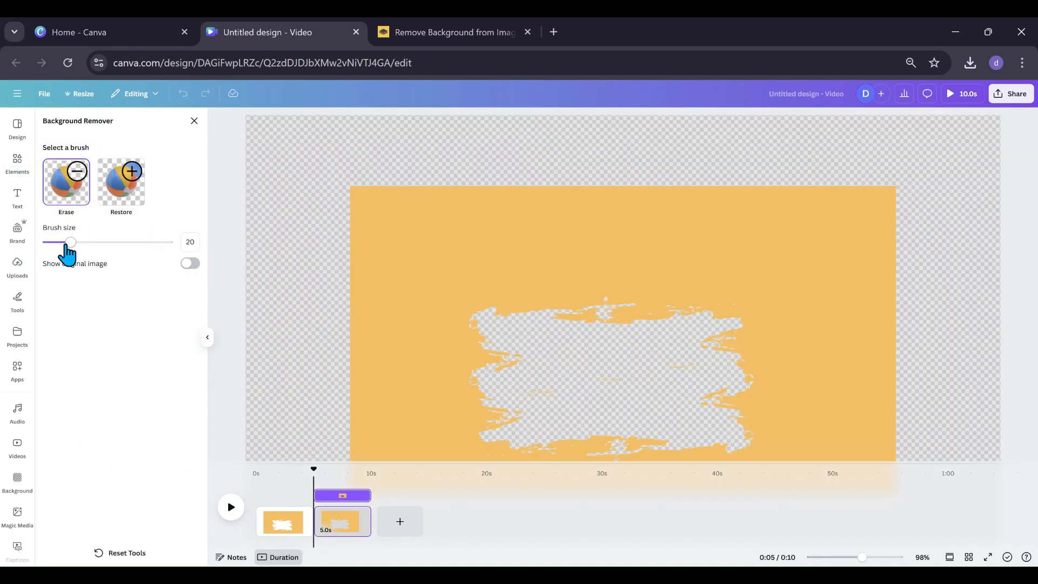
left_click_drag(70, 242, 73, 243)
left_click(194, 121)
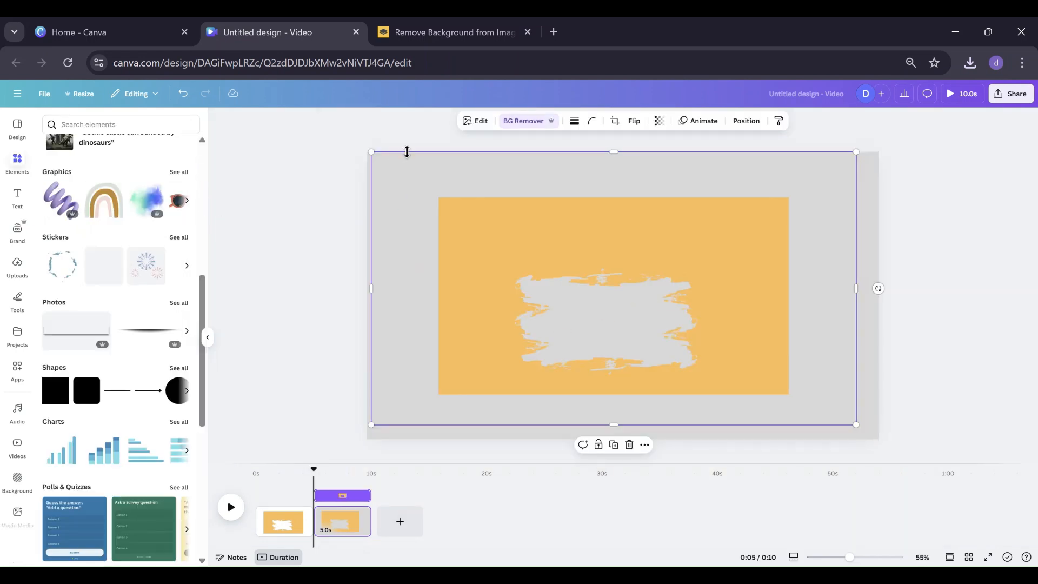
Step: Switch to the remove.bg website and upload the downloaded PNG to remove its background there
left_click(434, 24)
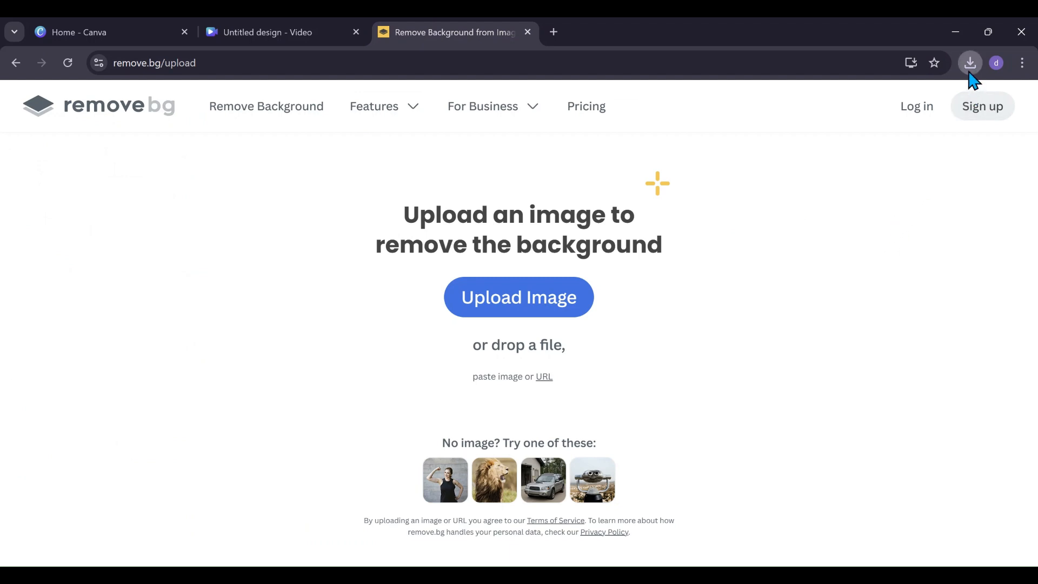
left_click_drag(891, 122, 508, 327)
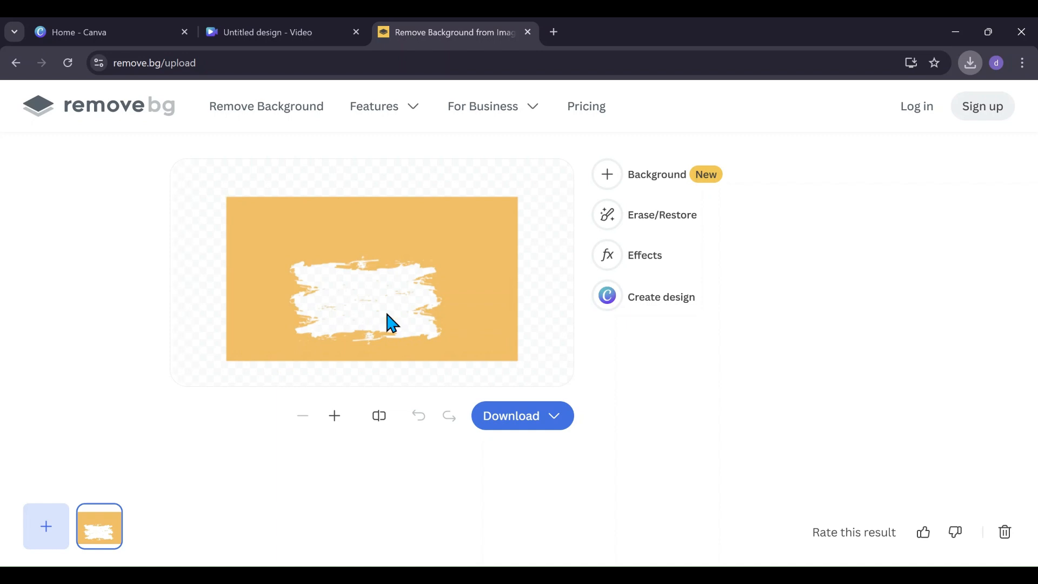
Step: Erase the leftover orange specks inside the cutout with remove.bg's Magic Brush and open the download options
left_click(665, 219)
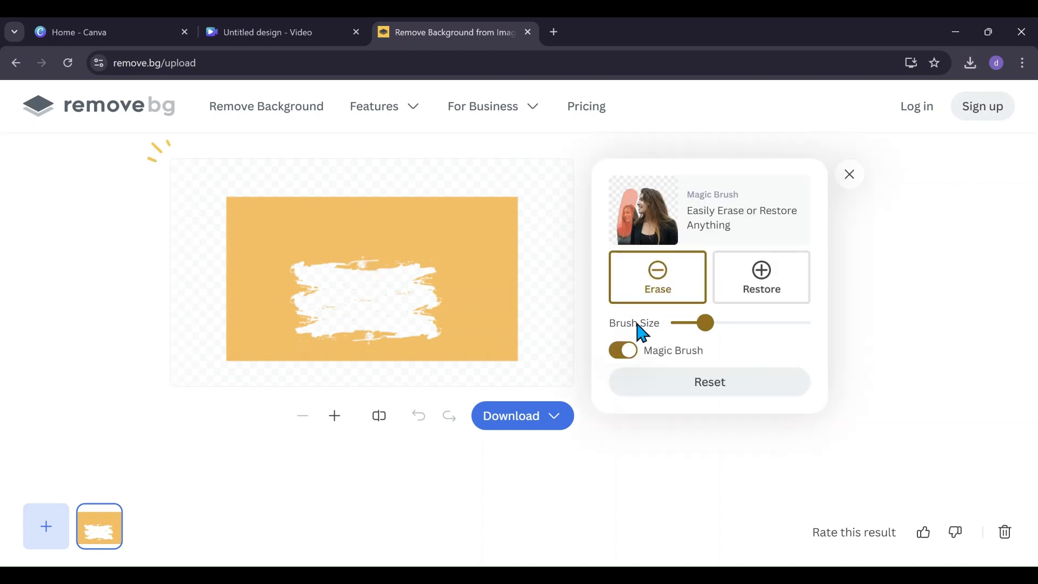
mouse_move(398, 301)
left_mouse_down()
mouse_move(339, 320)
mouse_move(336, 309)
mouse_move(348, 308)
left_mouse_up()
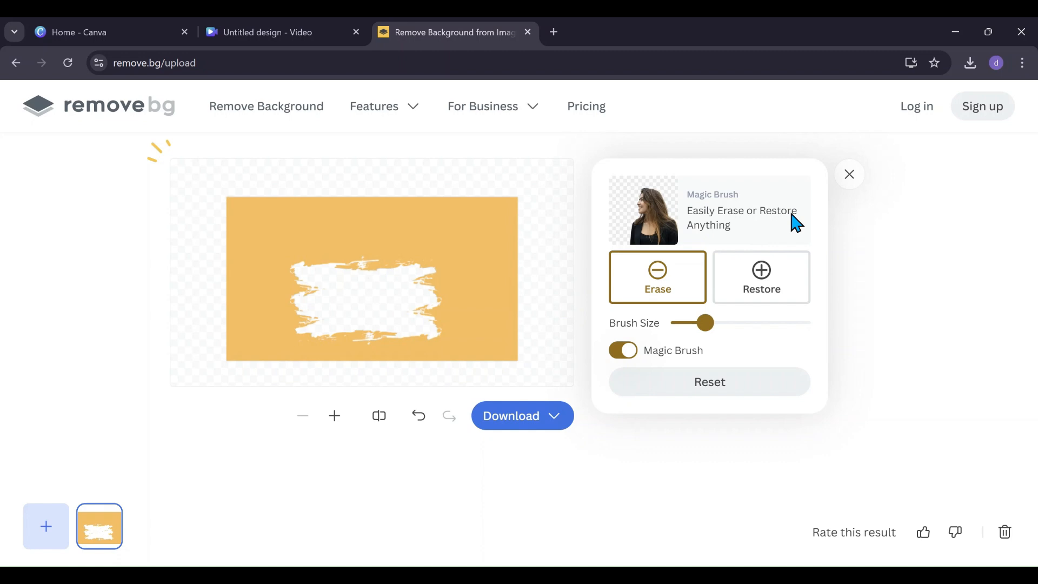
left_click(543, 422)
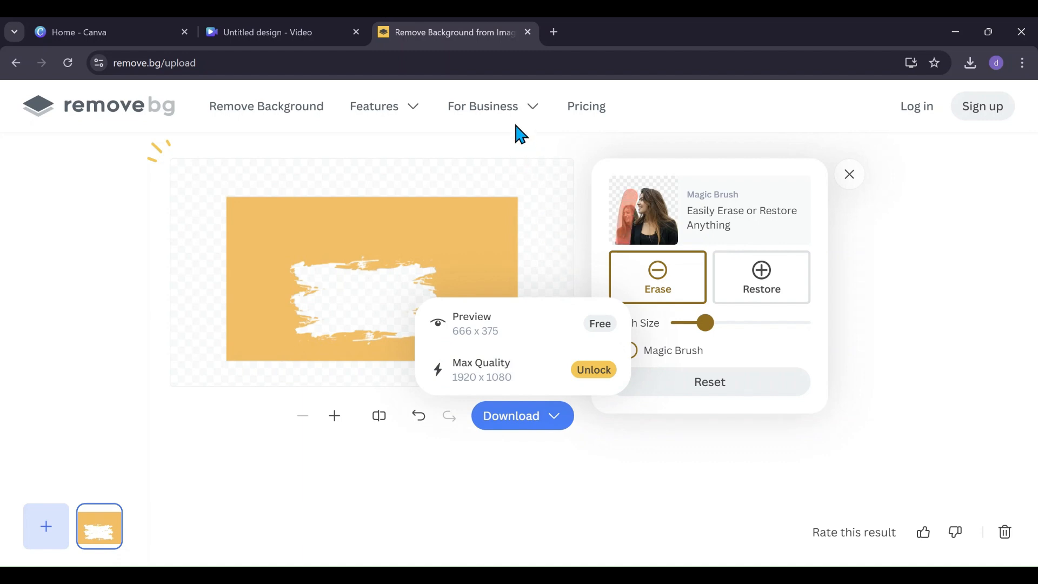
Step: Switch back to the Canva design and crop the cutout image's empty margins on all four sides, close to the orange rectangle
left_click(325, 39)
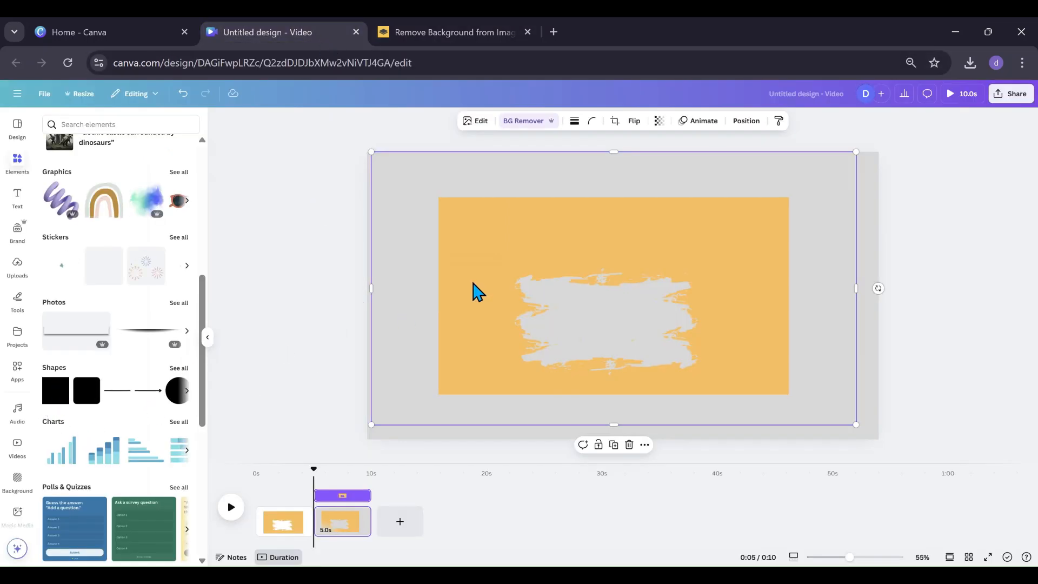
left_click(477, 122)
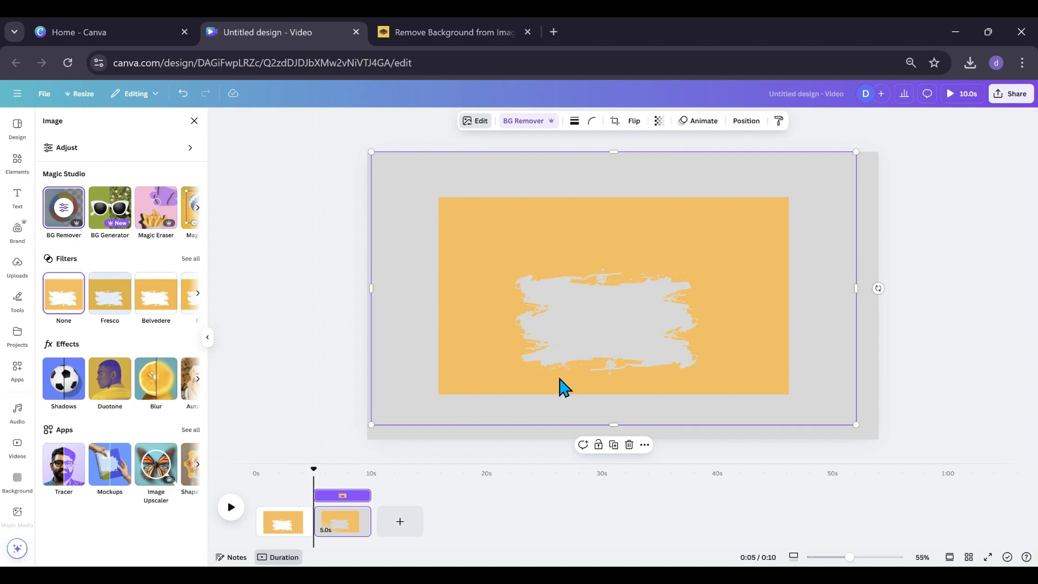
left_click_drag(565, 387, 513, 392)
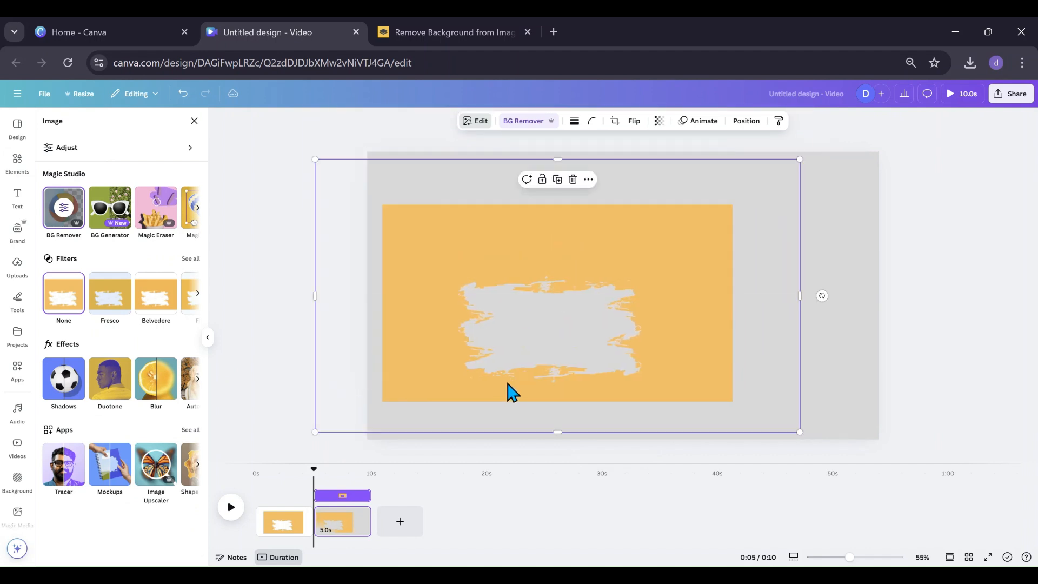
left_click_drag(561, 159, 556, 186)
left_click_drag(532, 290, 569, 295)
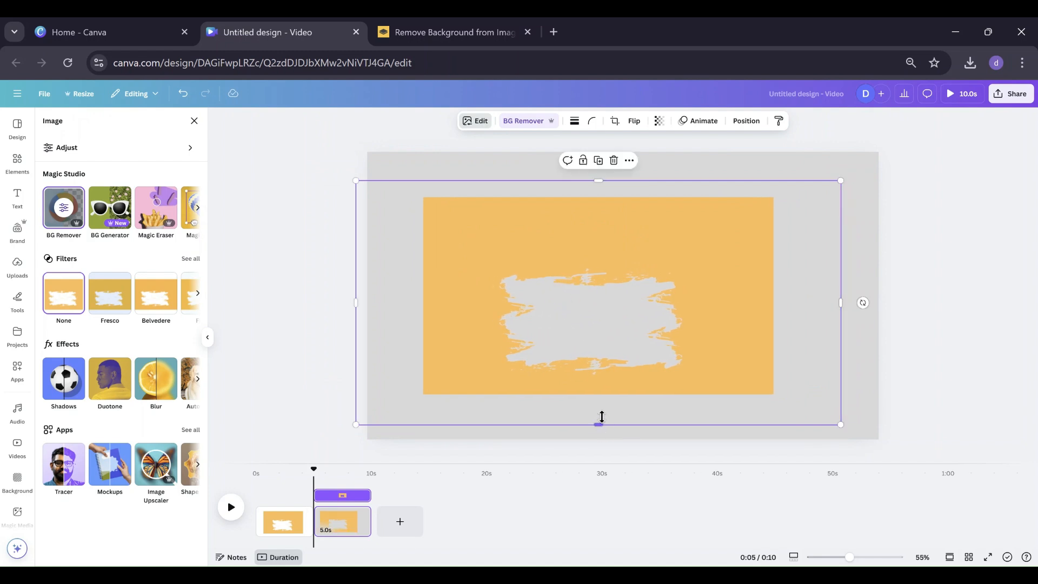
left_click_drag(602, 417, 607, 397)
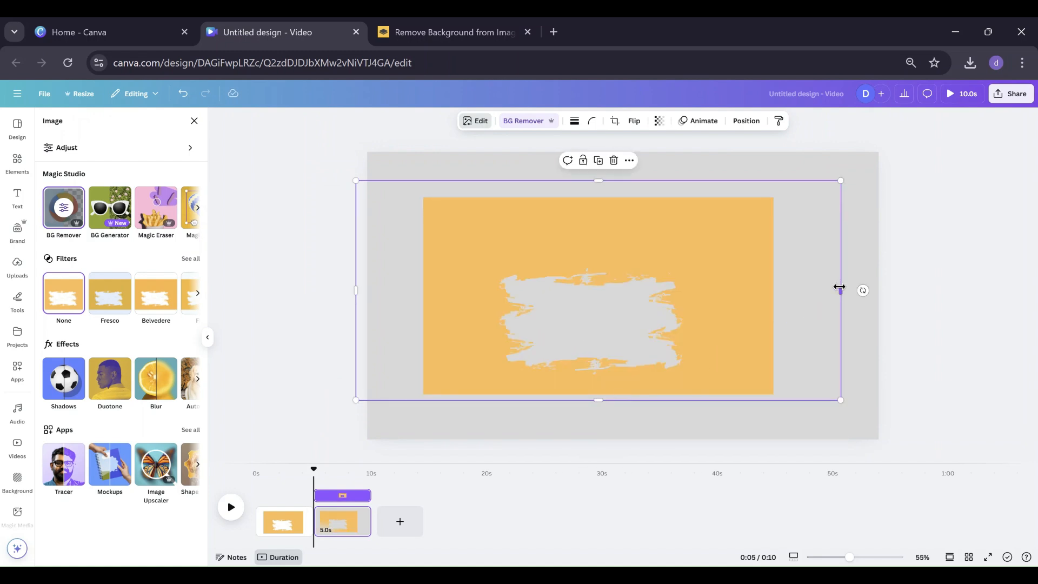
left_click_drag(839, 287, 780, 289)
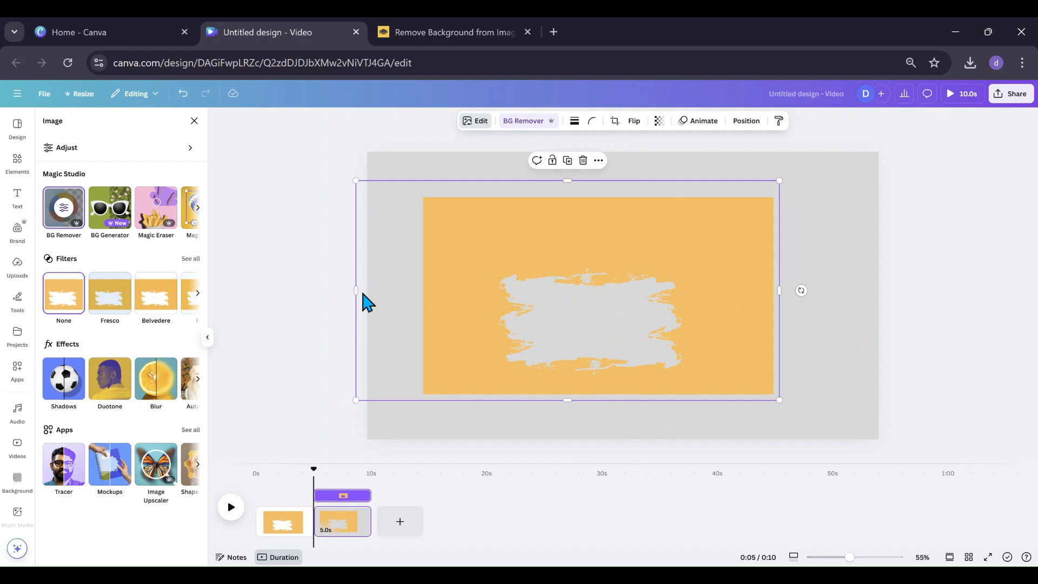
left_click_drag(356, 290, 412, 291)
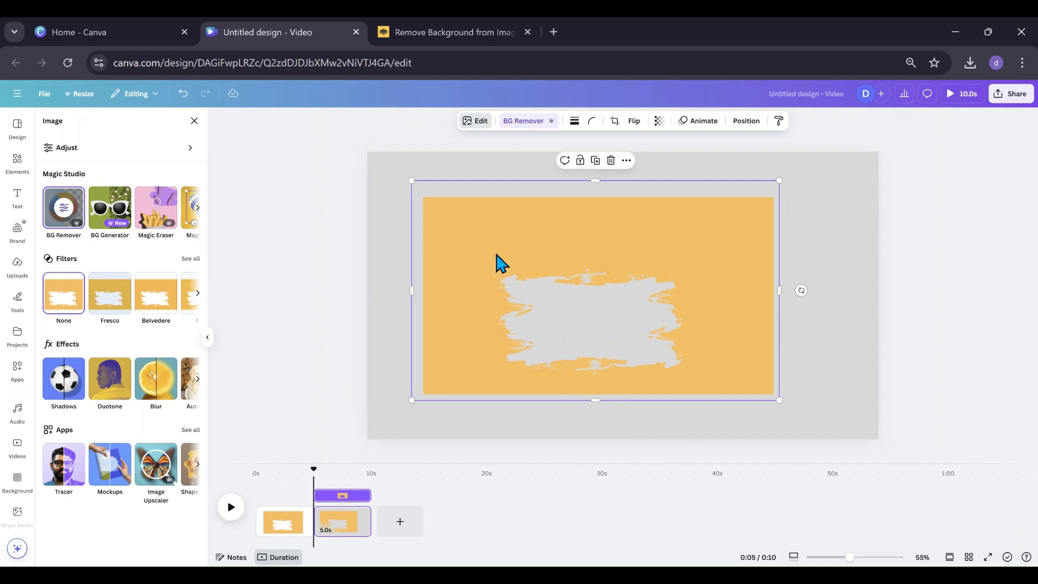
left_click_drag(497, 254, 481, 255)
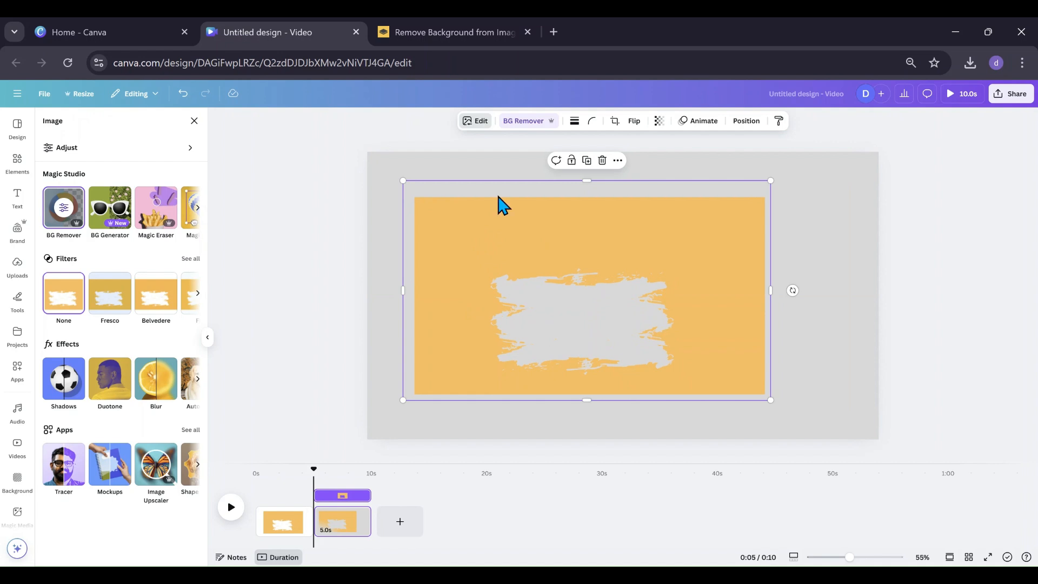
Step: Open the cutout image's Shadows effects, duplicate the image and move one copy toward the page's upper-right corner
left_click(476, 121)
left_click(475, 121)
left_click(64, 382)
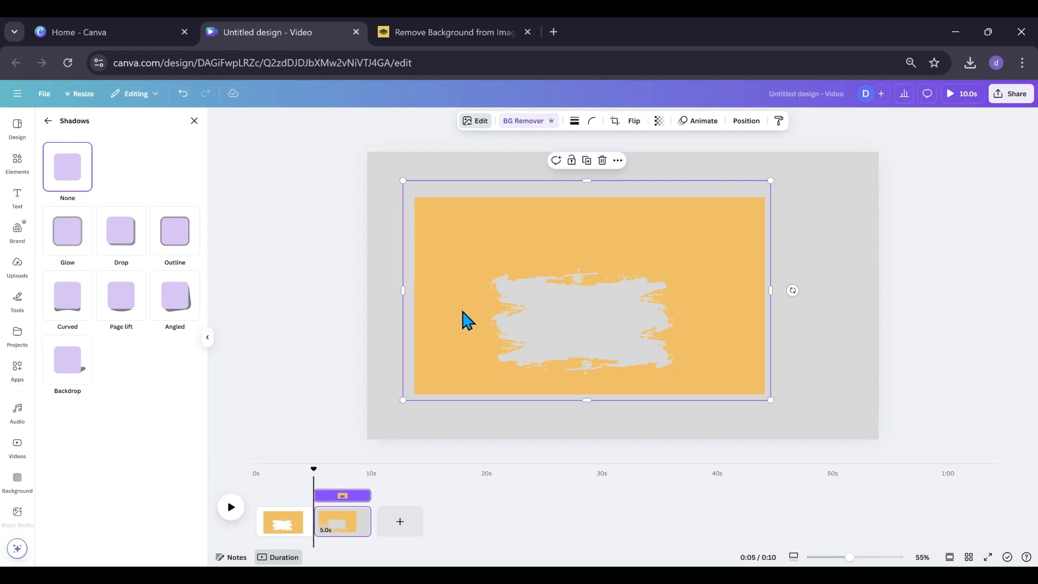
left_click(588, 165)
left_click_drag(570, 215, 835, 222)
Step: Apply a Drop shadow to the cutout image near the page's center and set its distance to 28
left_click(535, 271)
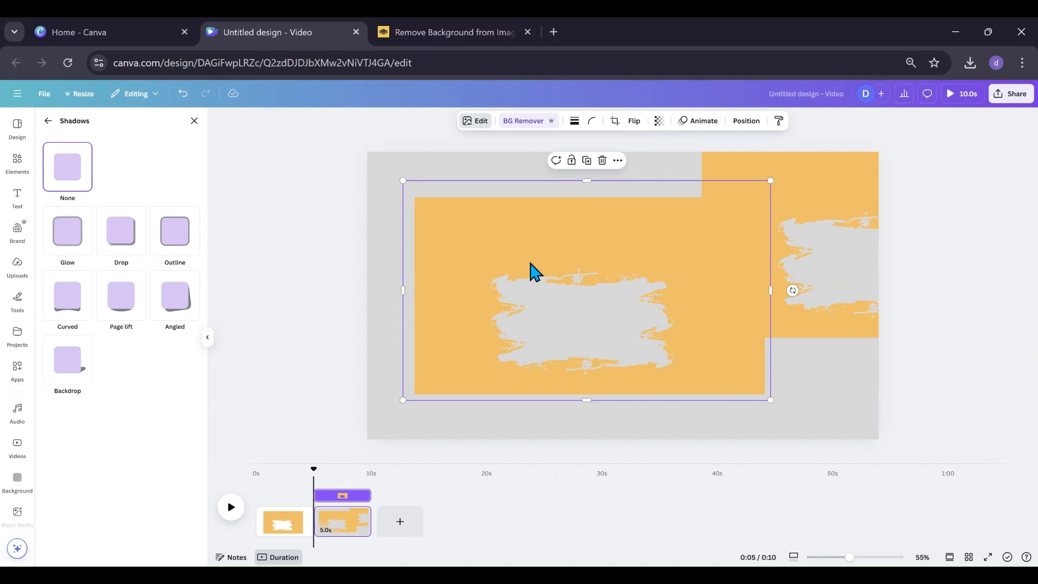
left_click(123, 238)
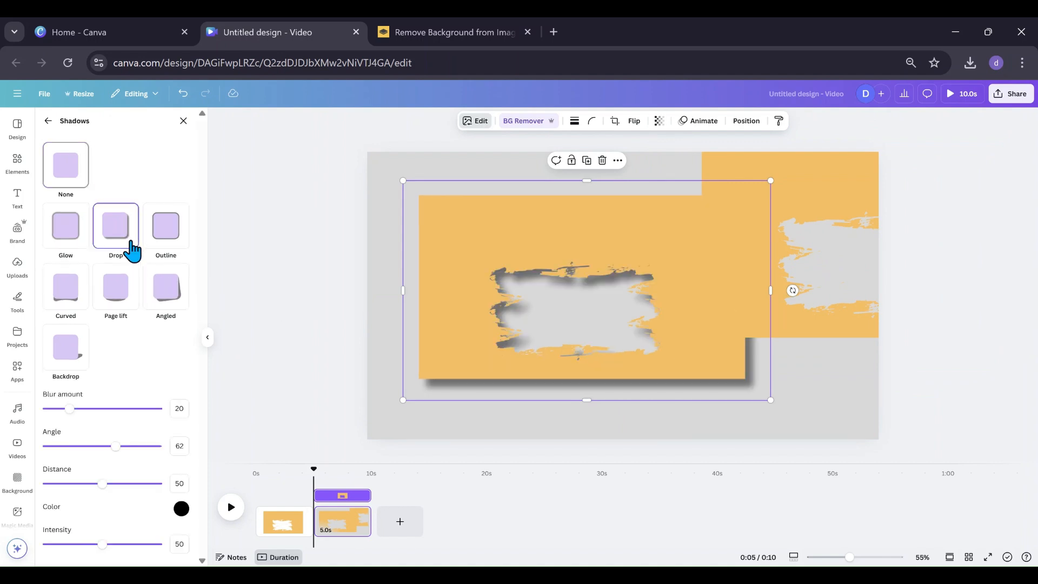
left_click_drag(102, 485, 78, 484)
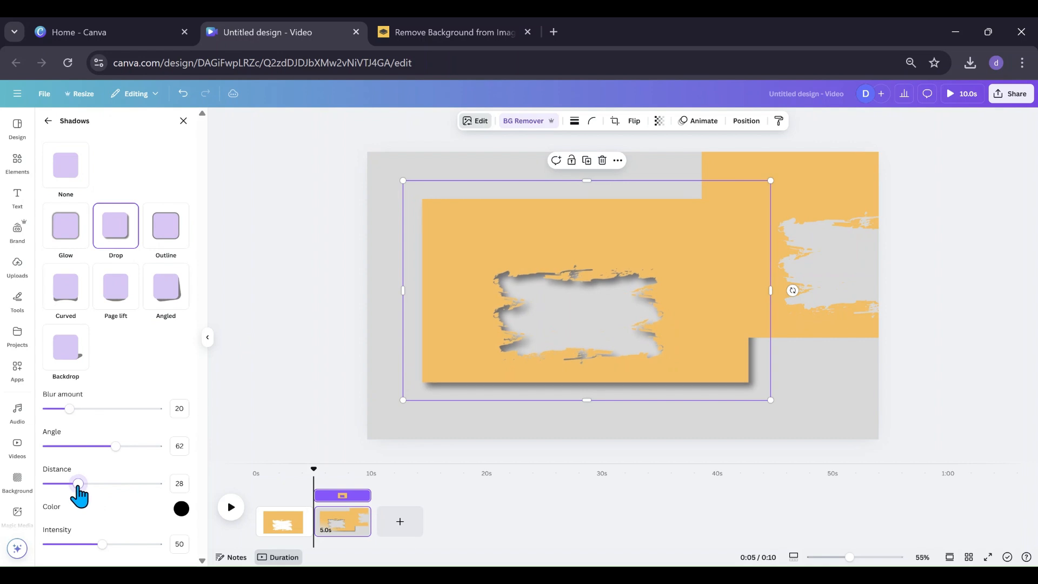
Step: Enlarge and reposition the shadowed cutout image until its orange area covers the entire page
left_click_drag(503, 368, 448, 319)
left_click_drag(715, 352, 921, 450)
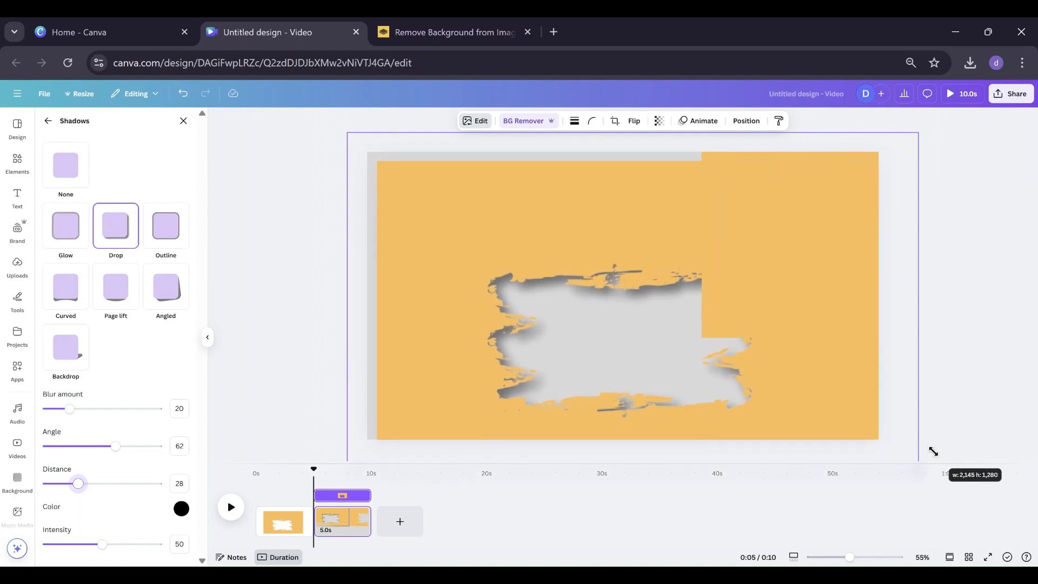
mouse_move(778, 264)
left_mouse_down()
mouse_move(783, 250)
mouse_move(771, 250)
left_mouse_up()
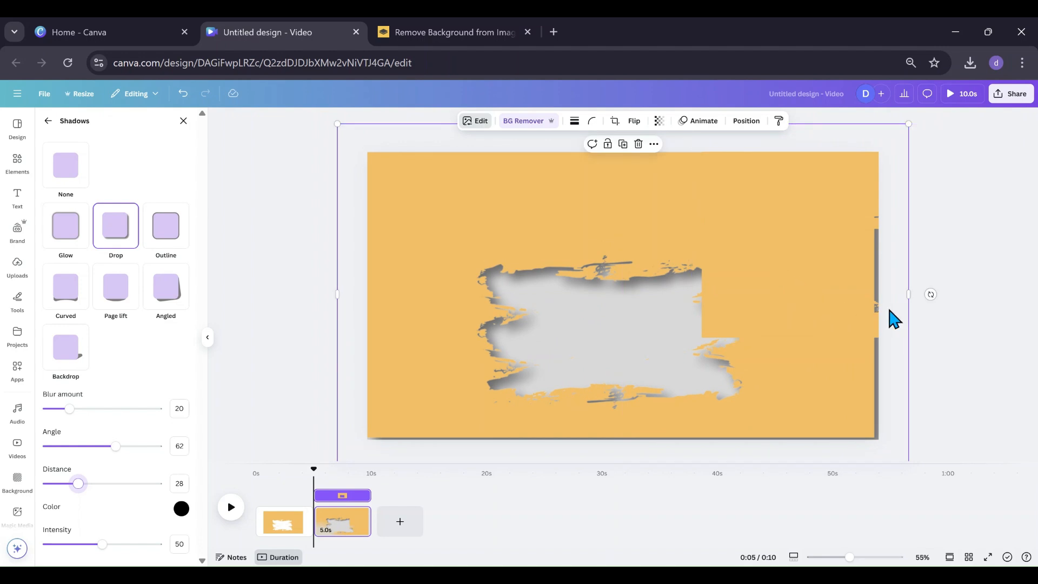
left_click_drag(855, 560, 849, 558)
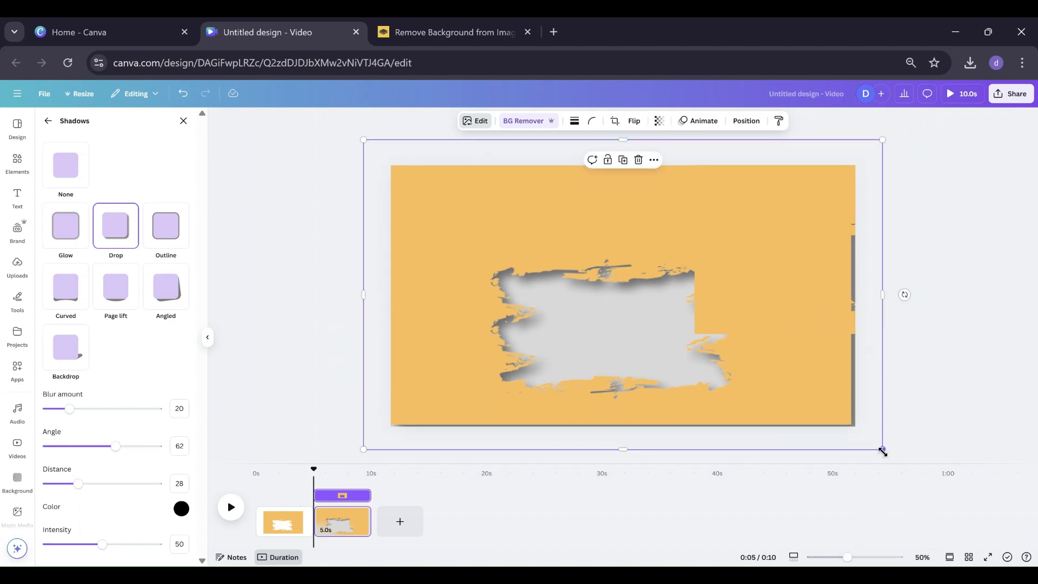
left_click_drag(883, 452, 889, 454)
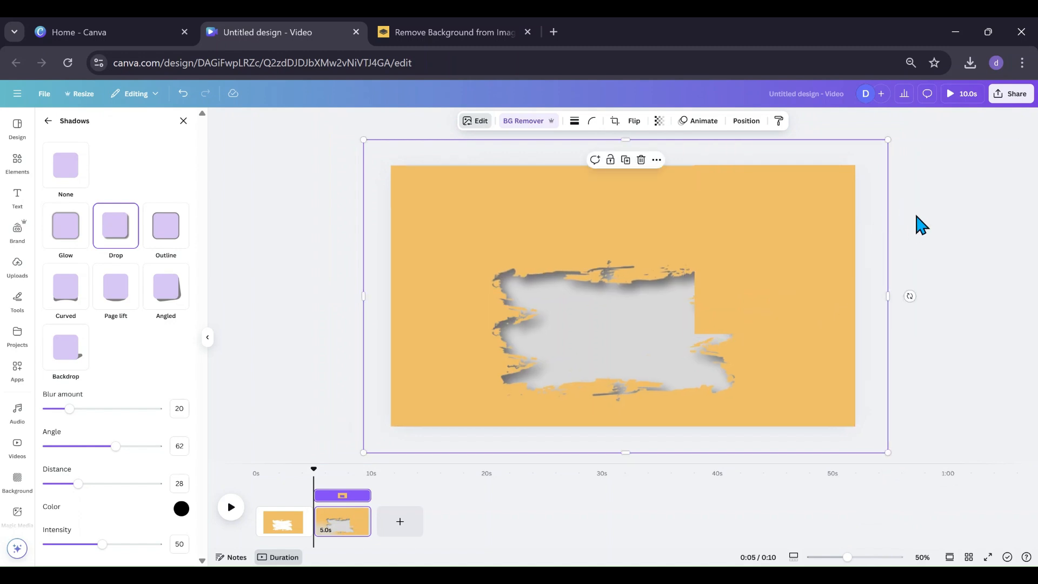
Step: Show the page's layers and move the unshadowed copy up toward the upper-right corner, clear of the brush stroke cutout
mouse_move(732, 268)
left_mouse_down()
mouse_move(737, 245)
mouse_move(733, 269)
left_mouse_up()
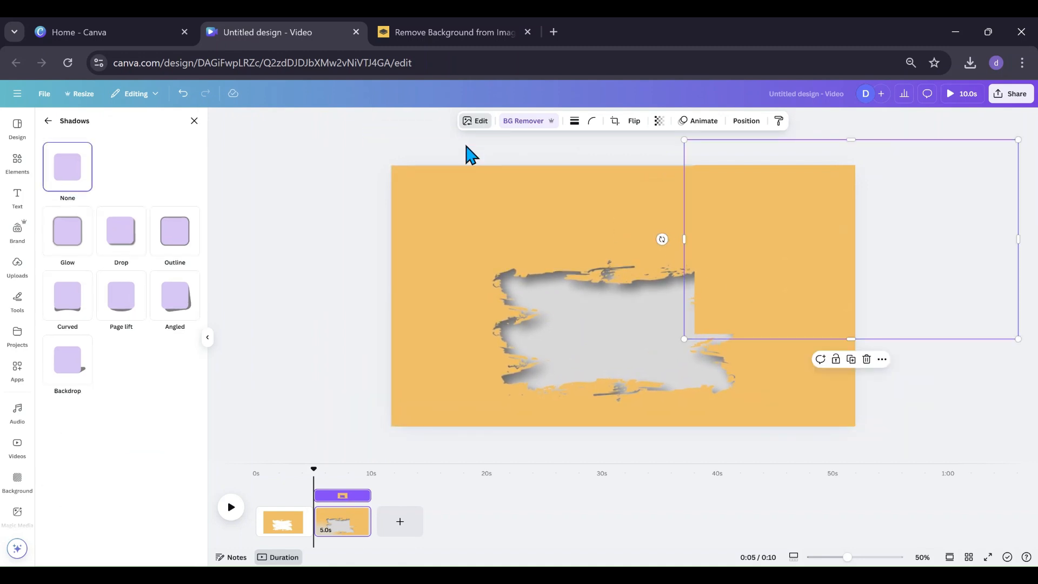
left_click(739, 125)
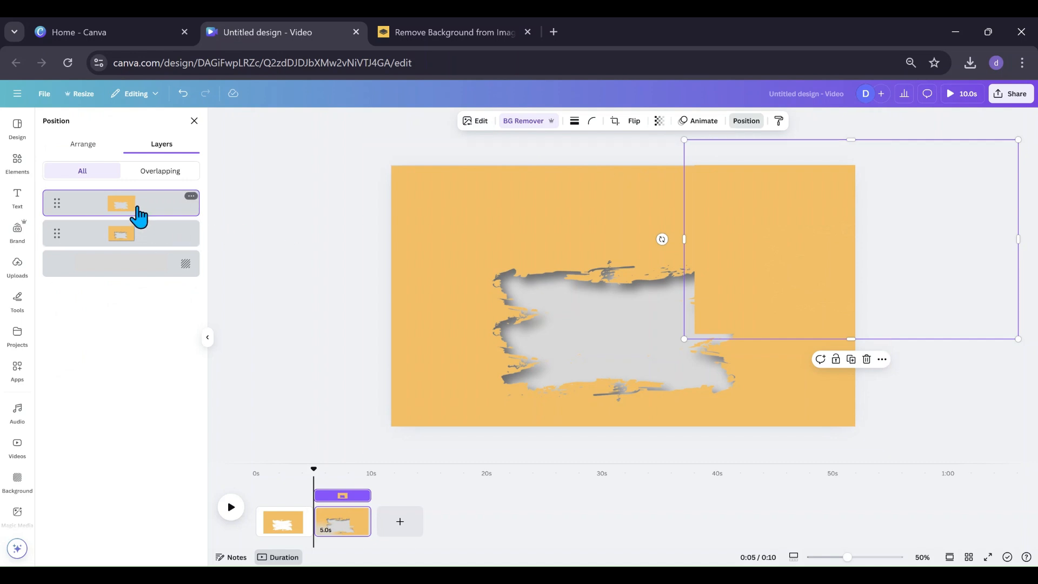
left_click_drag(889, 272, 907, 156)
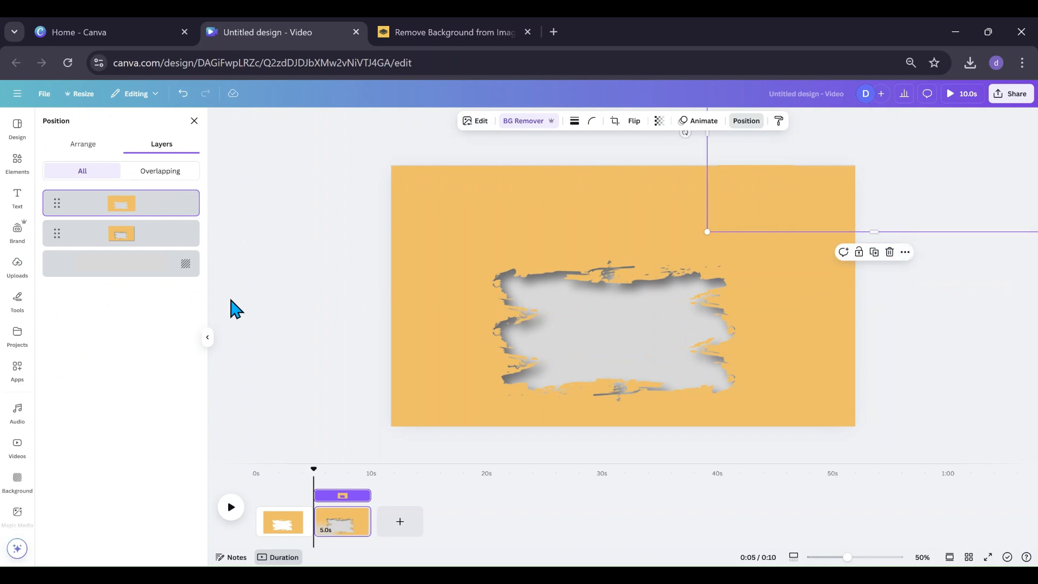
Step: Add the uploaded image of the waving LEGO woman to the page and remove its background with BG Remover
left_click(15, 282)
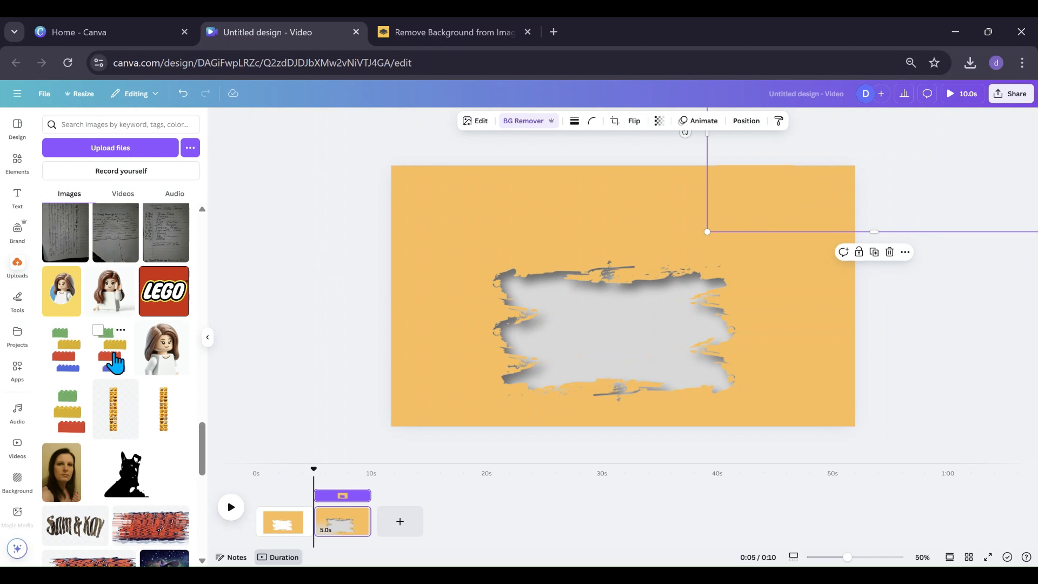
left_click(103, 312)
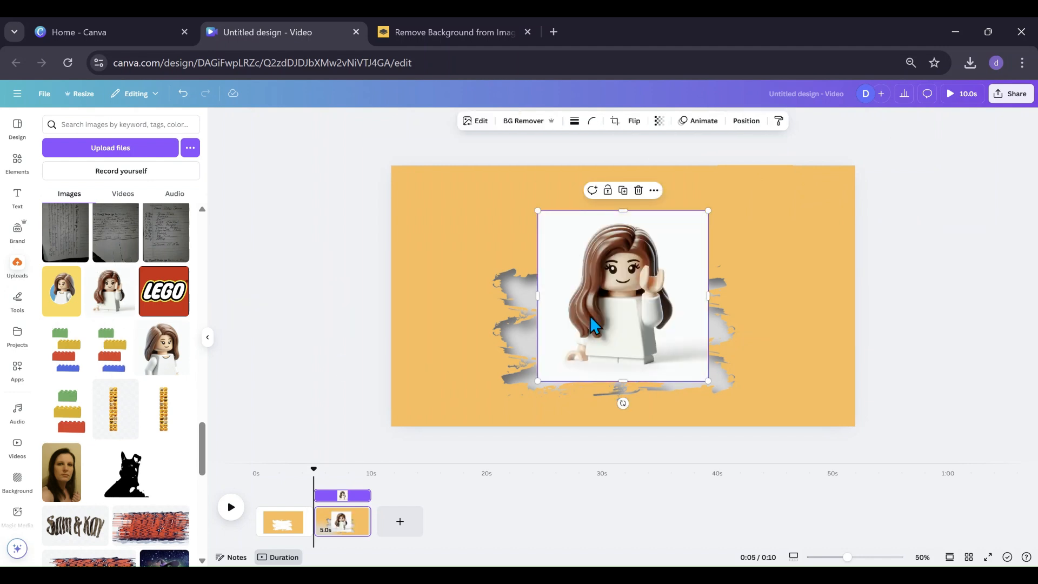
left_click_drag(601, 308, 590, 327)
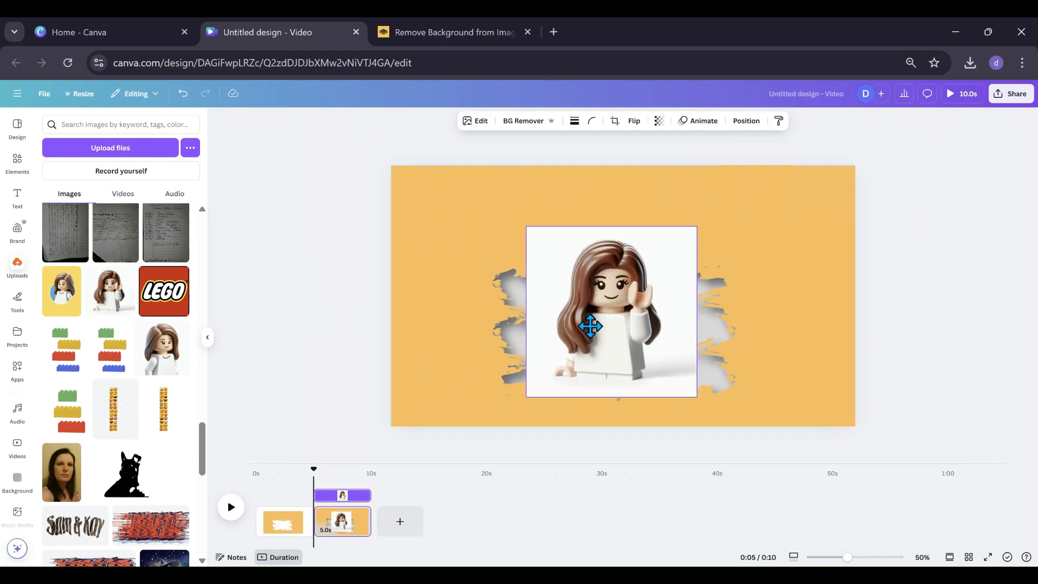
left_click(523, 135)
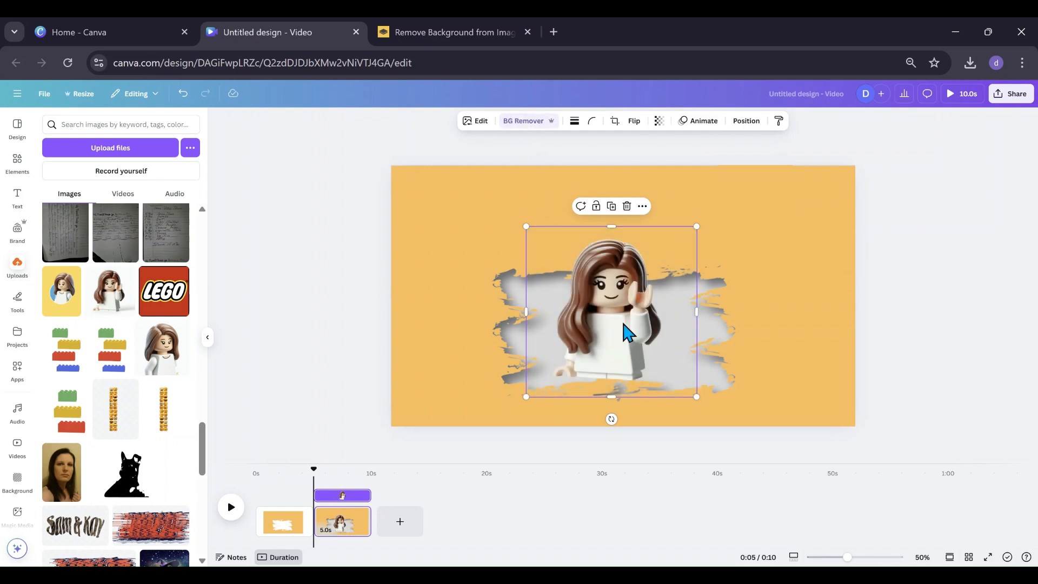
Step: Enlarge the LEGO figure and center it over the brush stroke cutout with its head above the opening
left_click_drag(625, 325, 627, 359)
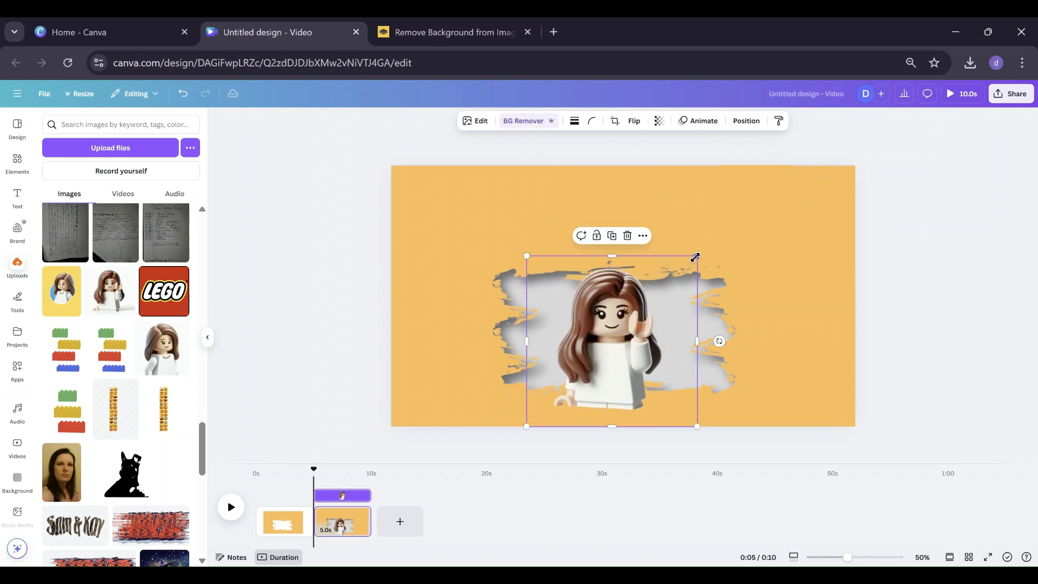
left_click_drag(695, 257, 780, 173)
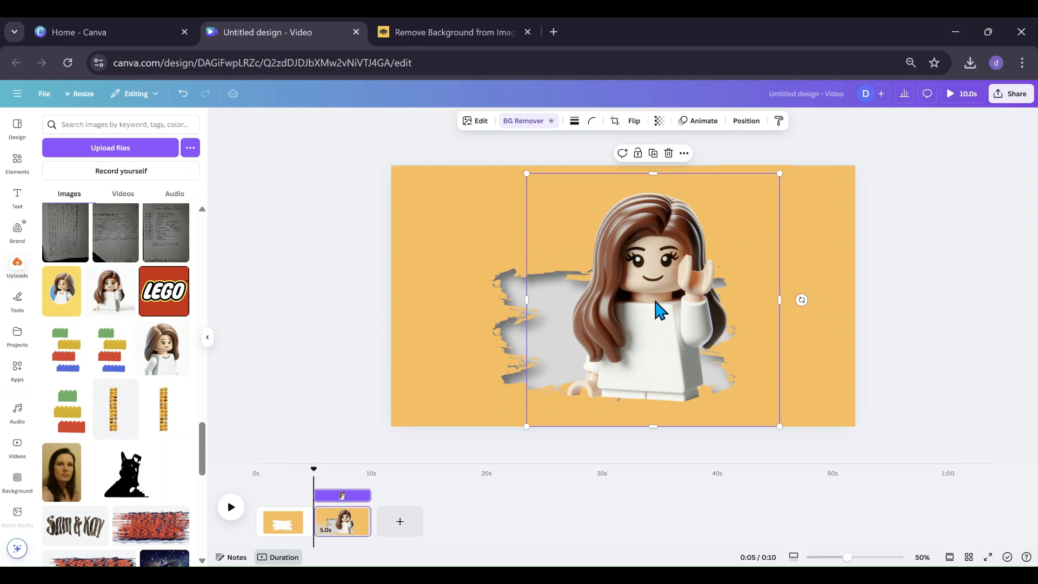
left_click_drag(659, 311, 632, 318)
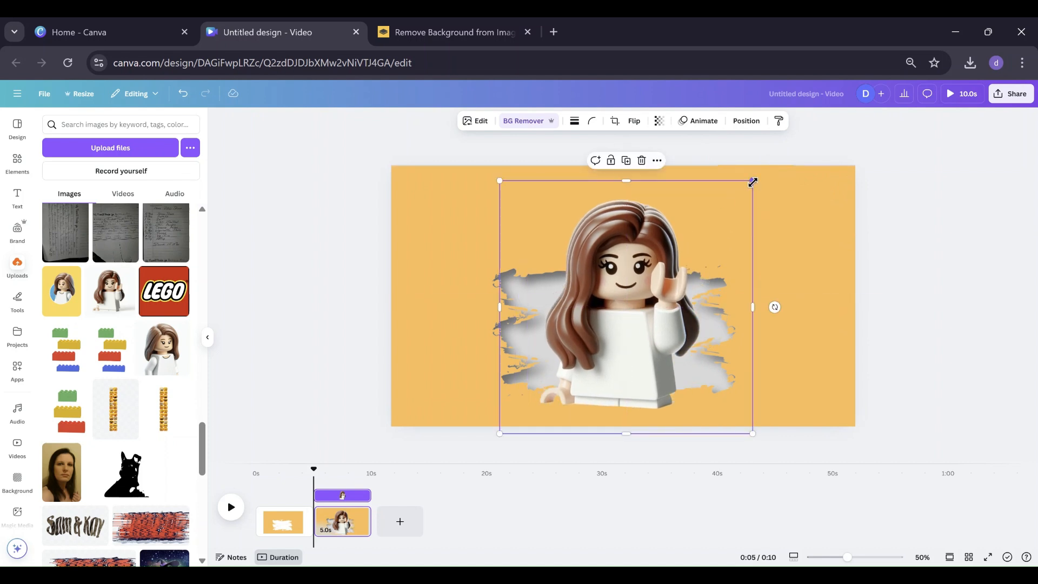
left_click_drag(753, 182, 760, 172)
left_click_drag(656, 274, 631, 265)
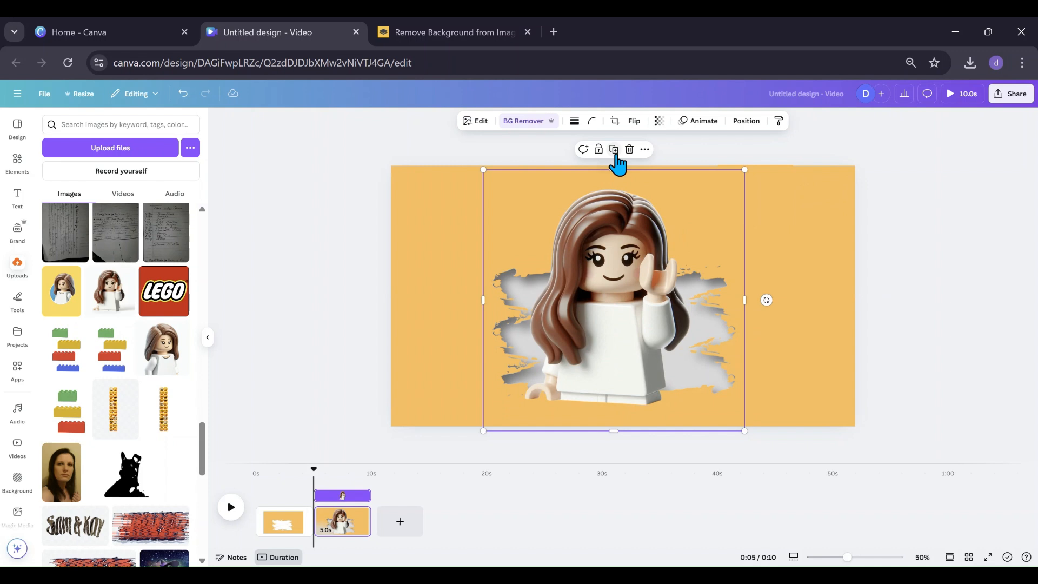
Step: Duplicate the LEGO figure exactly over the original and crop the copy from below to its head and raised hand
left_click_drag(621, 260, 615, 258)
left_click_drag(613, 429, 630, 291)
Step: Move the full LEGO figure's layer beneath both orange overlays and extend the head copy's crop slightly below the chin
left_click(746, 120)
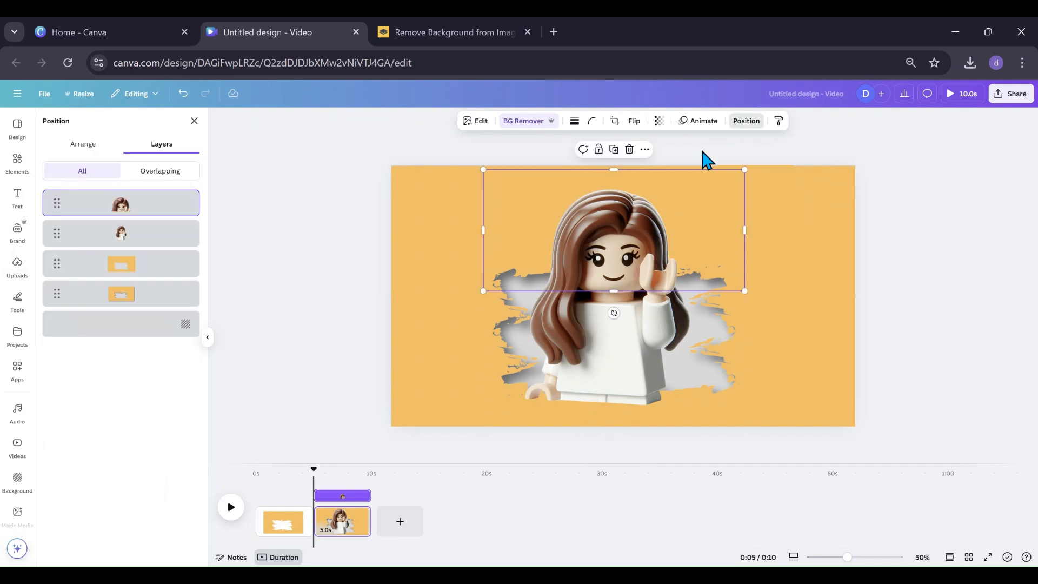
left_click_drag(143, 247, 115, 285)
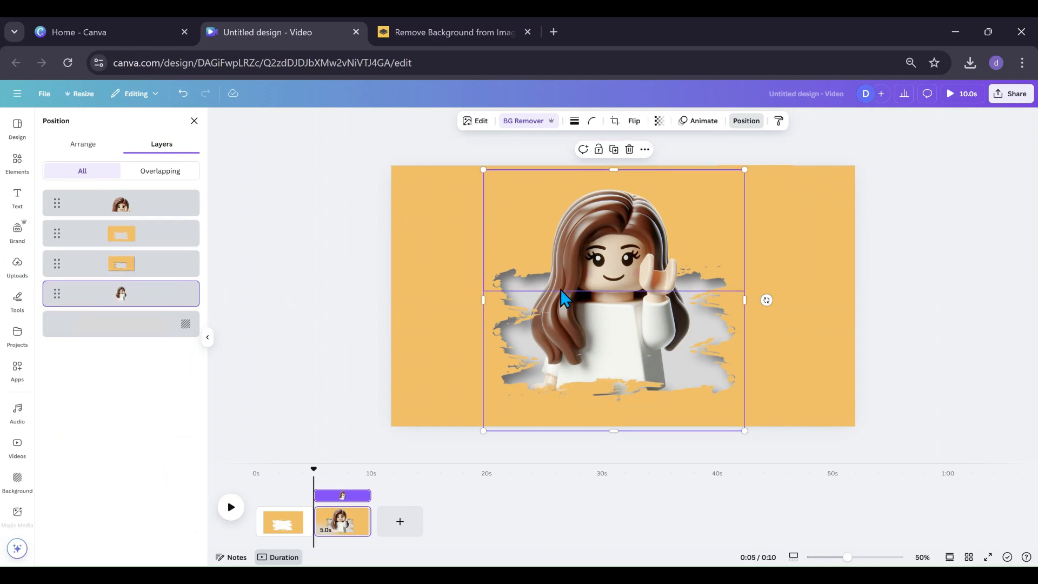
left_click(590, 262)
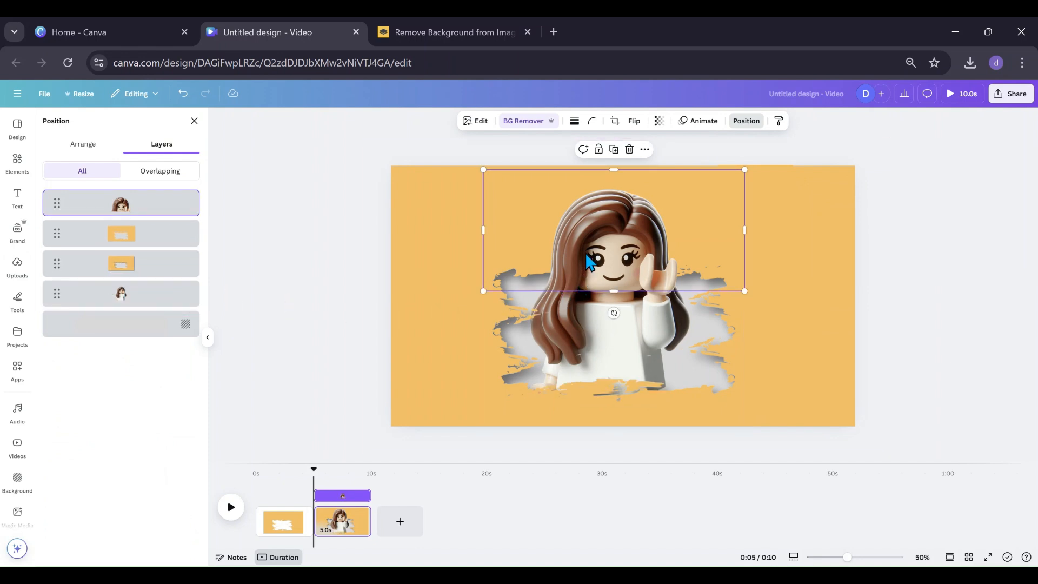
mouse_move(614, 289)
left_mouse_down()
mouse_move(608, 264)
mouse_move(608, 294)
mouse_move(610, 191)
mouse_move(621, 274)
mouse_move(604, 296)
left_mouse_up()
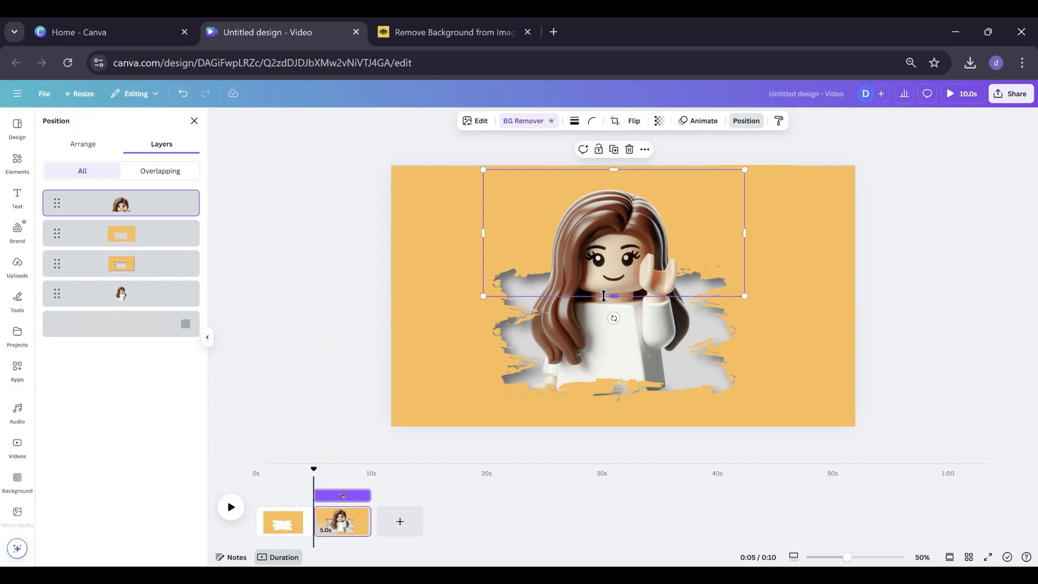
Step: Crop the front orange overlay from above to a strip below the figure's chest, aligning it with the full overlay behind it
left_click(811, 213)
mouse_move(811, 213)
left_mouse_down()
mouse_move(634, 283)
mouse_move(493, 398)
left_mouse_up()
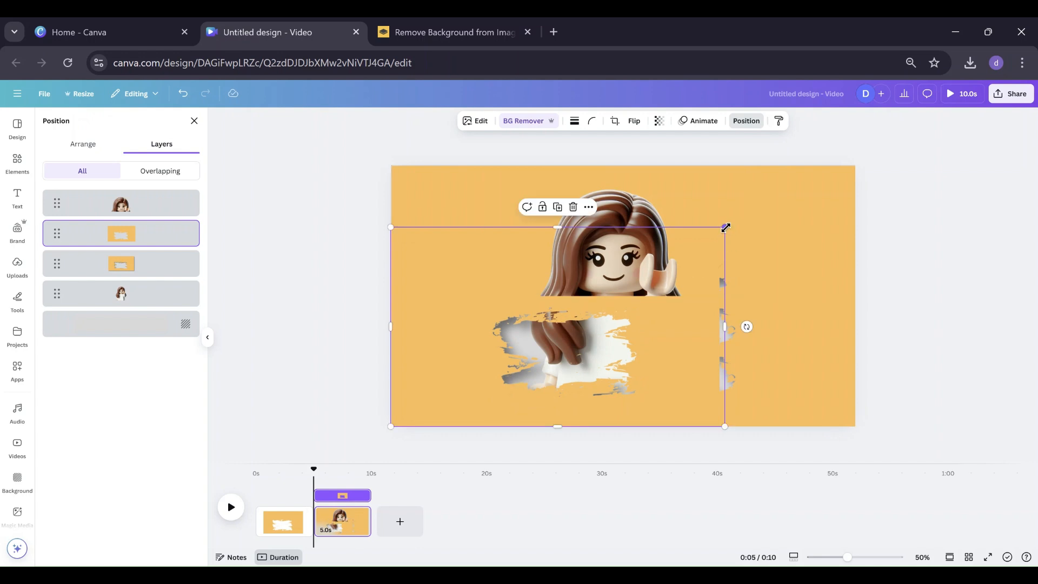
mouse_move(725, 227)
left_mouse_down()
mouse_move(874, 158)
mouse_move(863, 169)
left_mouse_up()
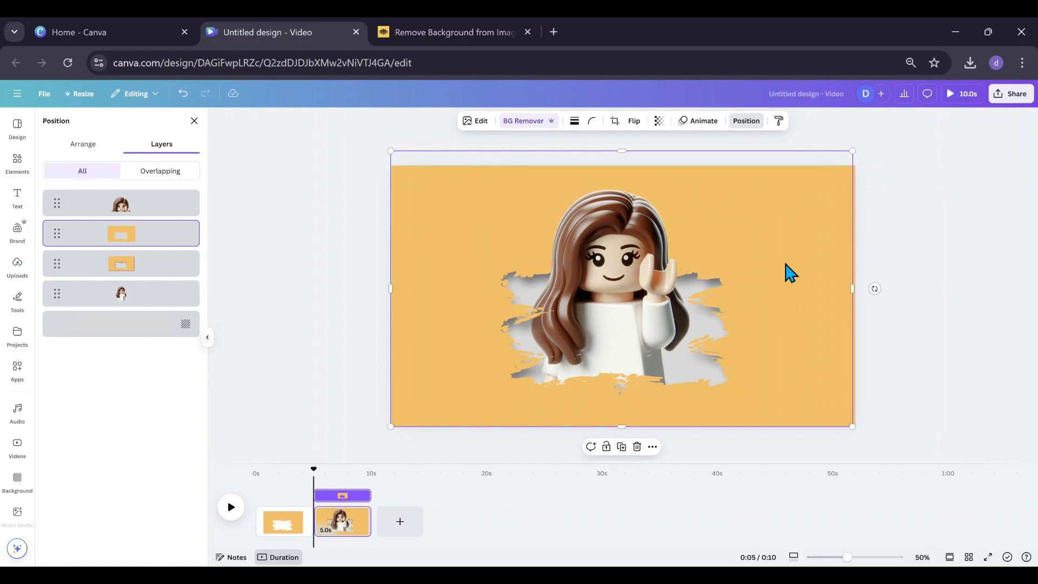
mouse_move(790, 273)
left_mouse_down()
mouse_move(788, 248)
mouse_move(789, 270)
left_mouse_up()
left_click_drag(626, 156, 614, 359)
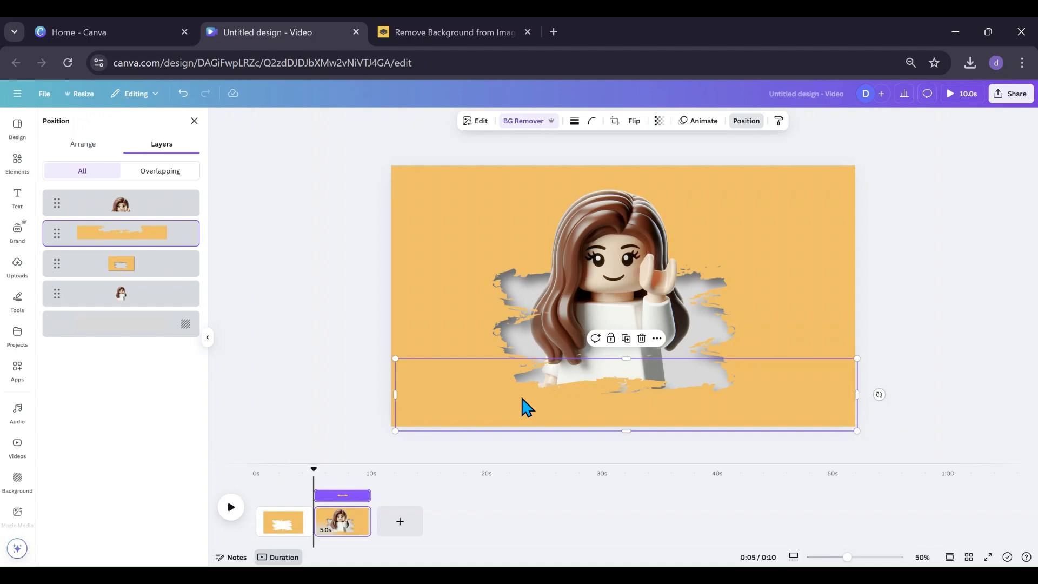
left_click_drag(517, 400, 513, 401)
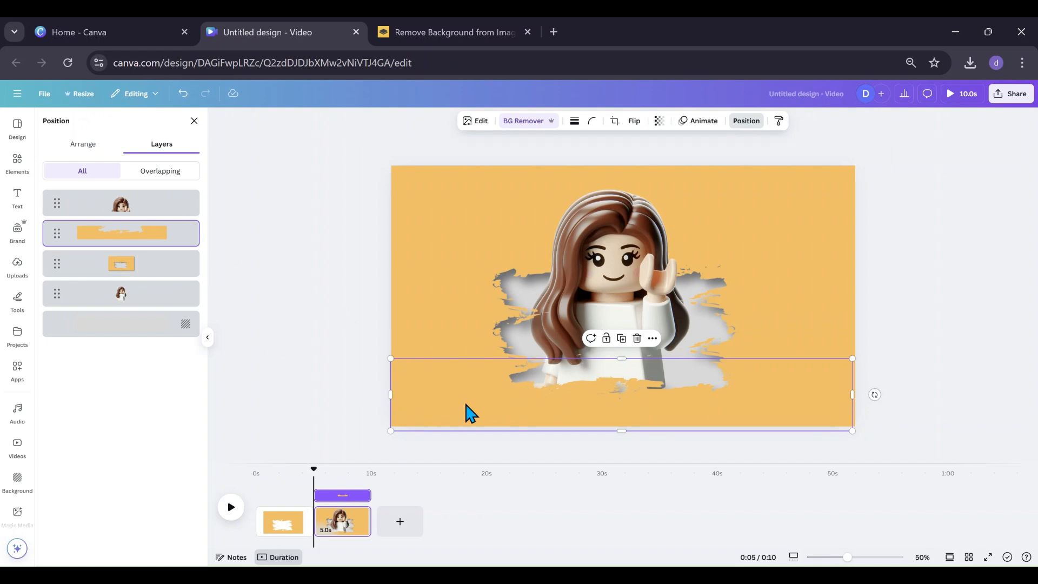
Step: Extend the cropped orange strip slightly upward and move the head copy's layer beneath it
mouse_move(621, 358)
left_mouse_down()
mouse_move(634, 305)
mouse_move(620, 312)
mouse_move(621, 333)
mouse_move(617, 325)
left_mouse_up()
left_click(582, 281)
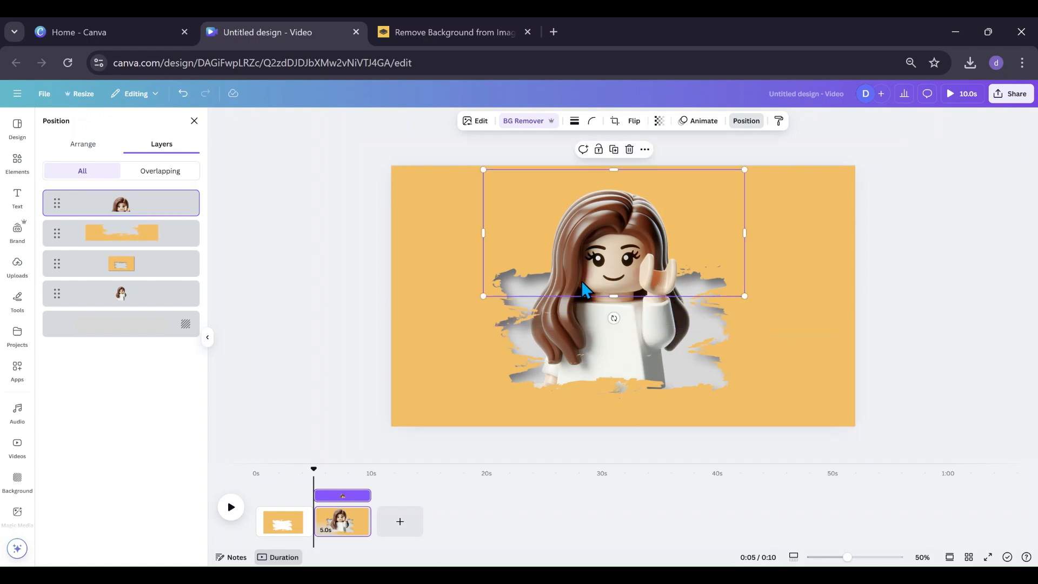
left_click(589, 351)
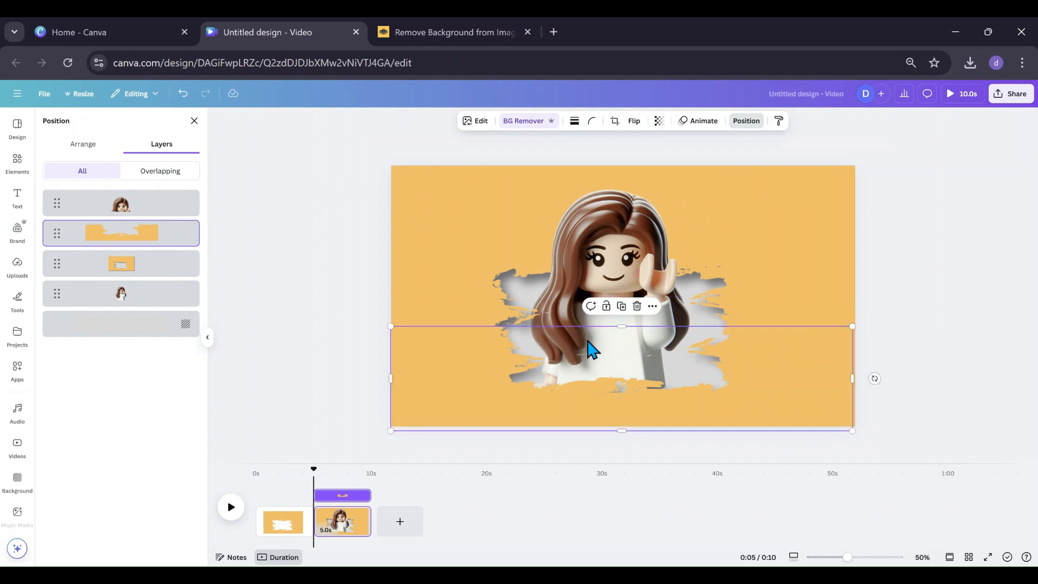
left_click_drag(620, 326, 620, 335)
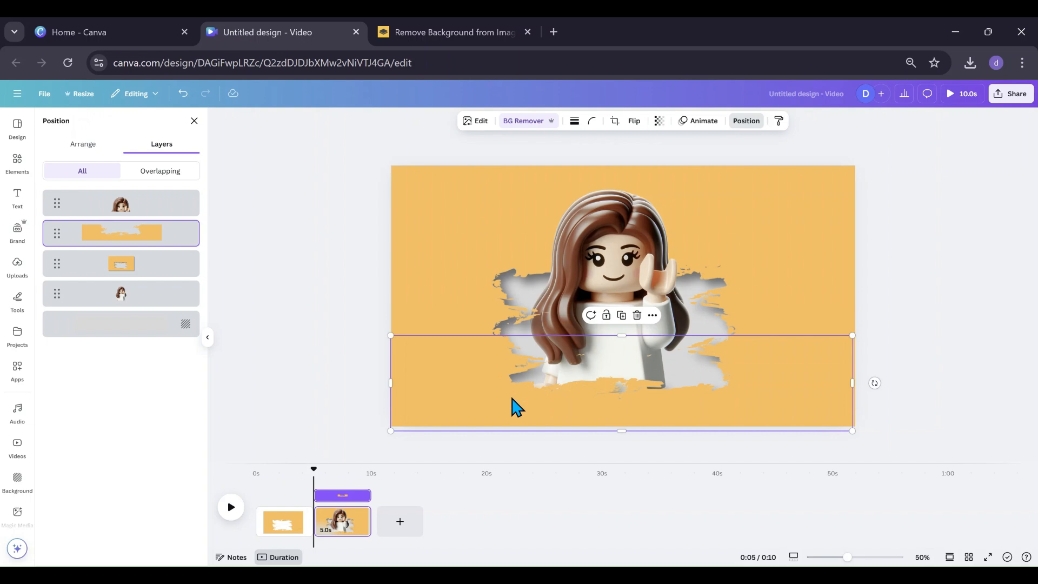
left_click_drag(139, 209, 138, 243)
left_click(327, 327)
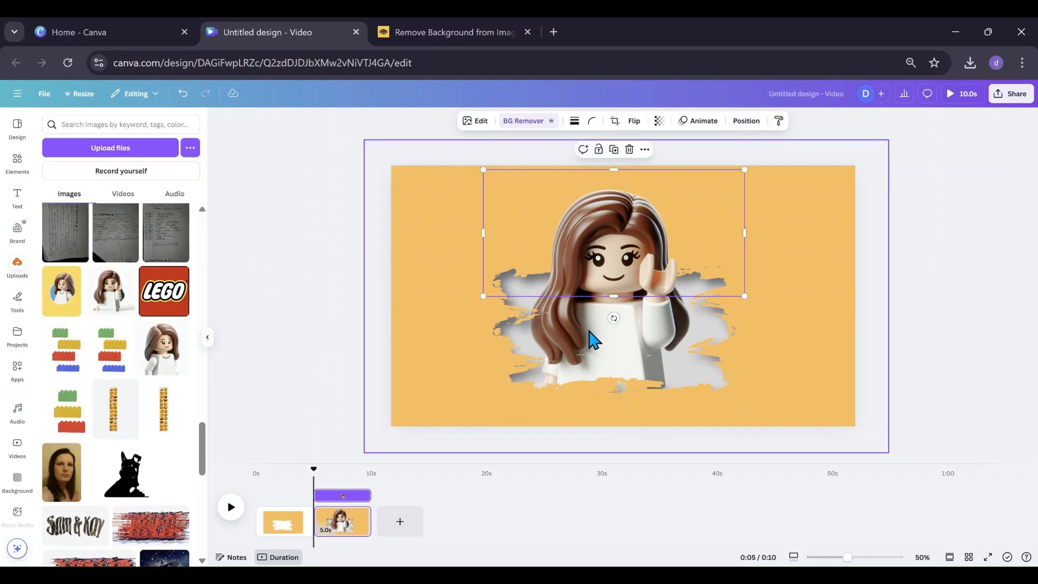
left_click(319, 389)
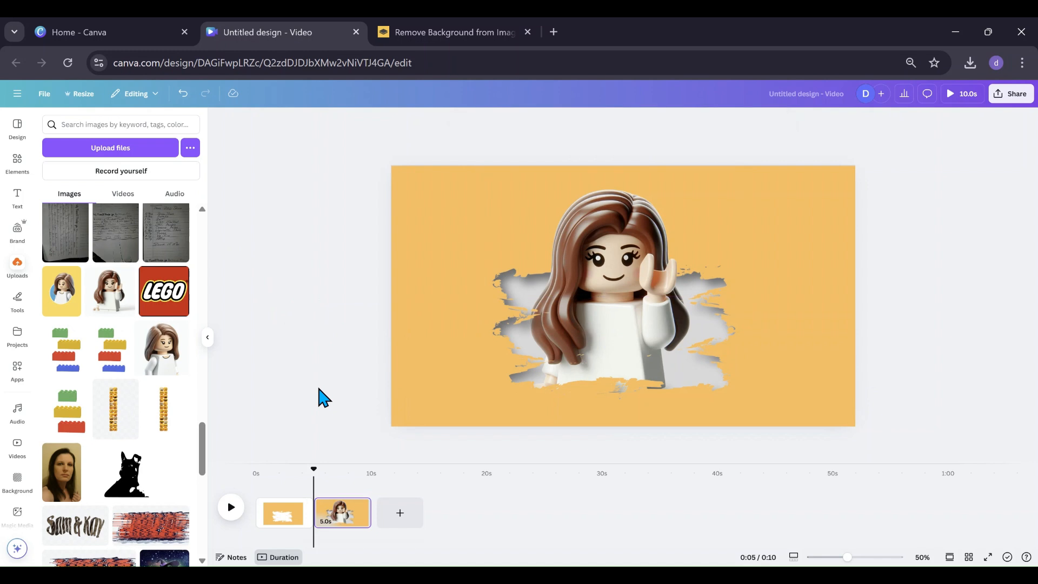
Step: Duplicate the LEGO figure page and move both figure layers on the copy down toward the page's lower edge
left_click(358, 506)
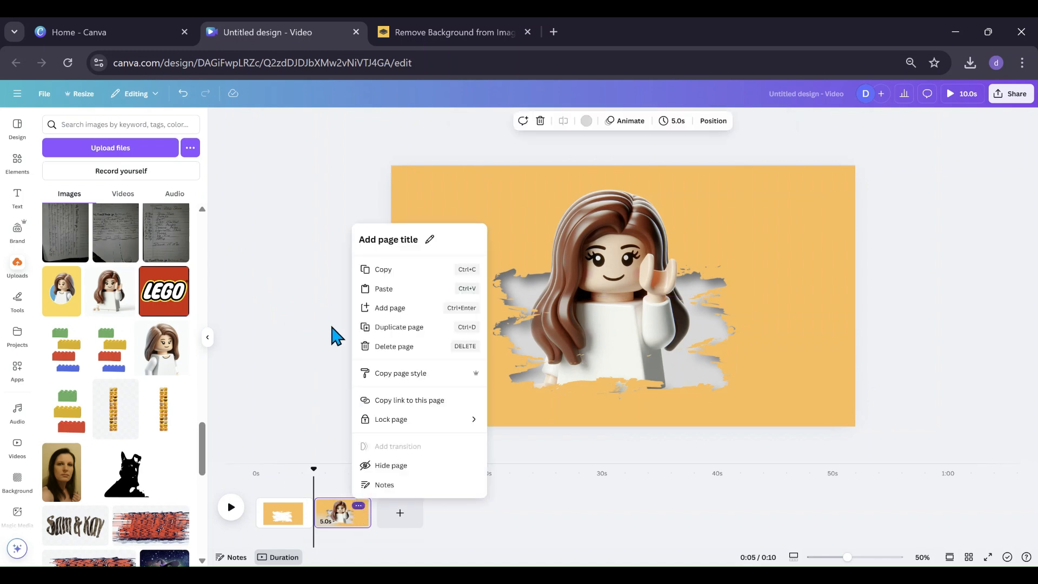
left_click(393, 328)
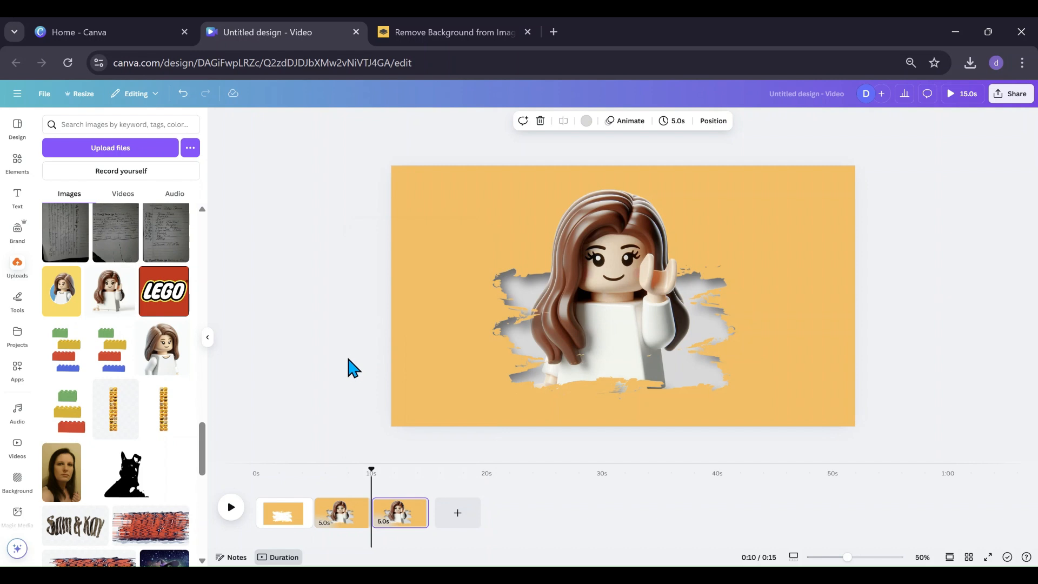
left_click(706, 124)
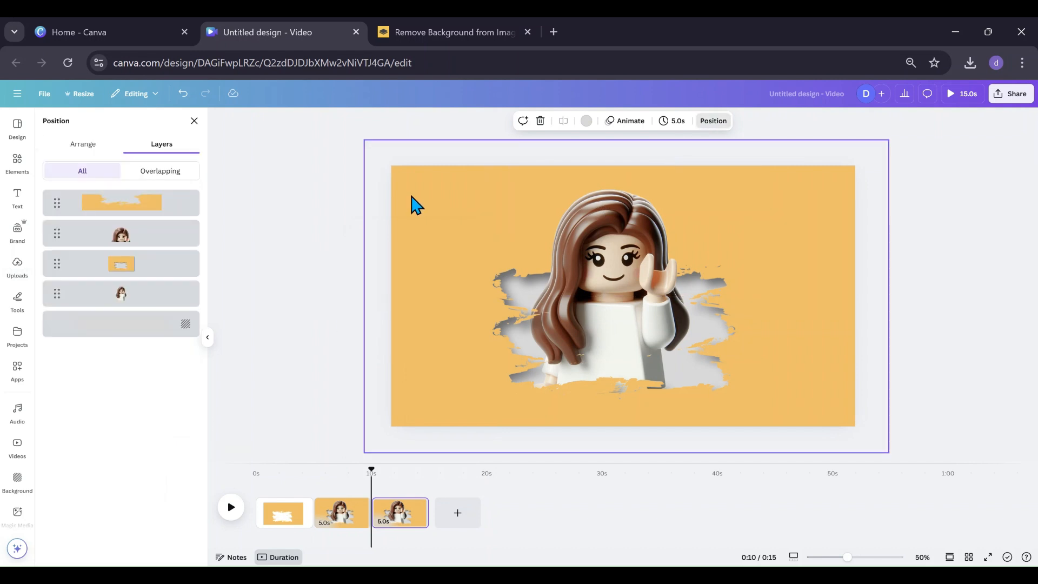
left_click(152, 249)
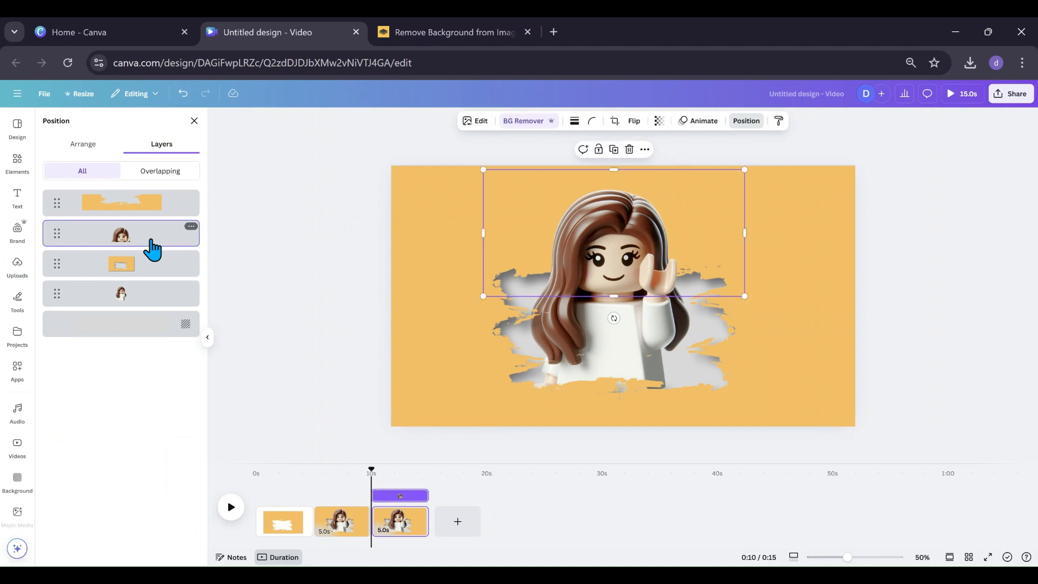
left_click(156, 303, "shift")
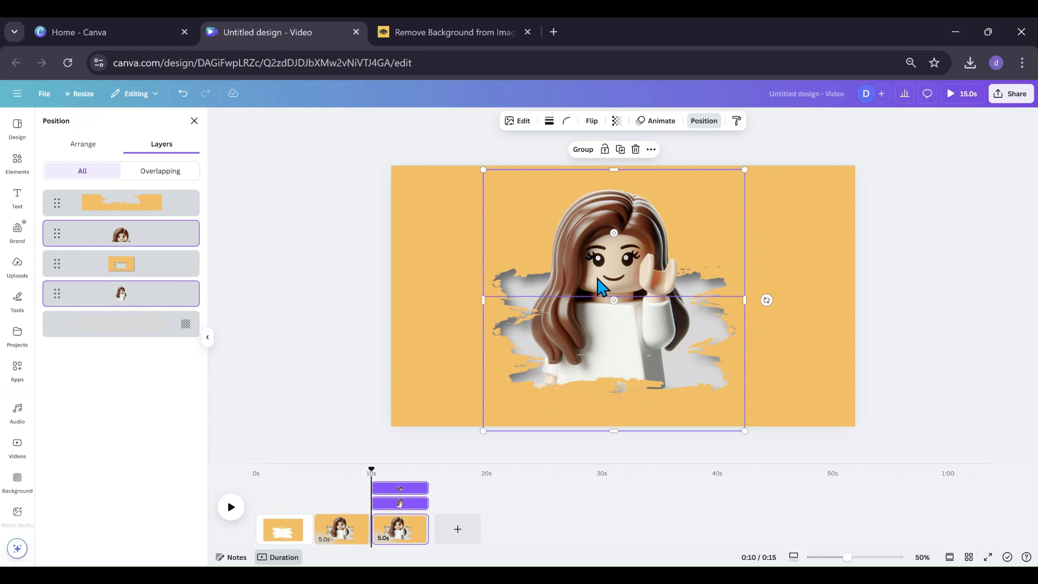
left_click_drag(602, 271, 606, 476)
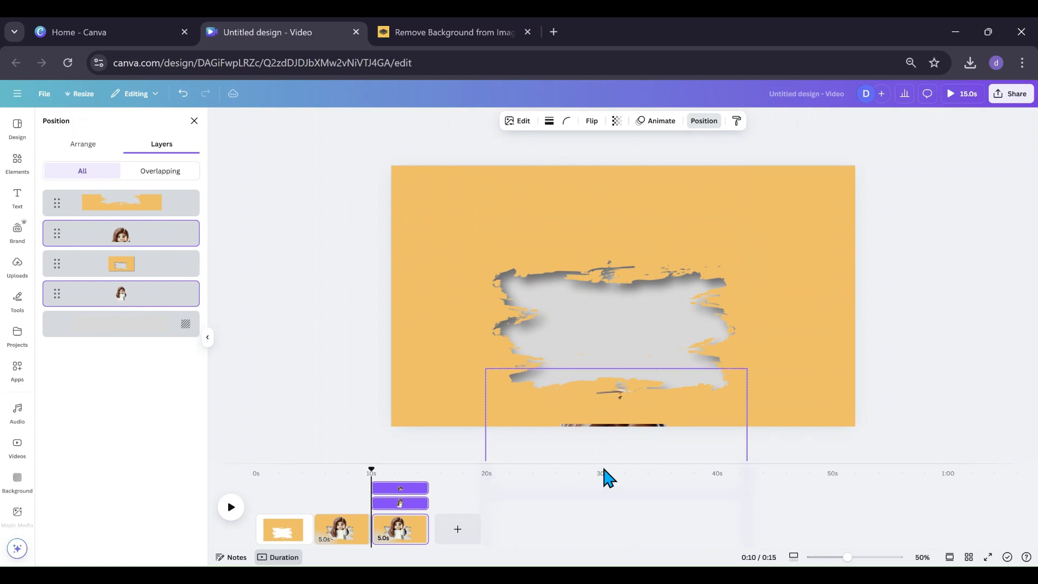
left_click(608, 478)
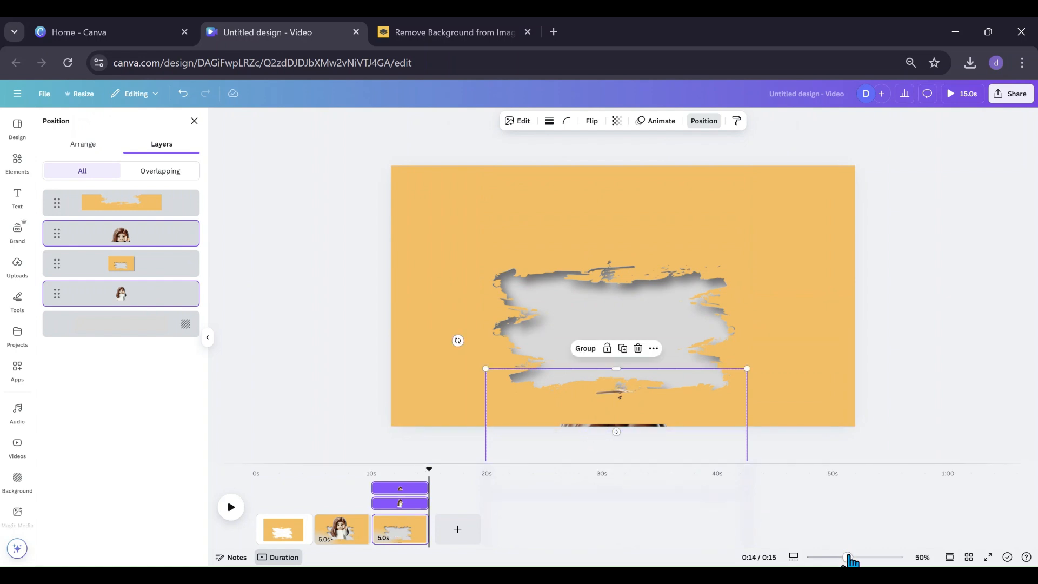
left_click_drag(848, 557, 836, 557)
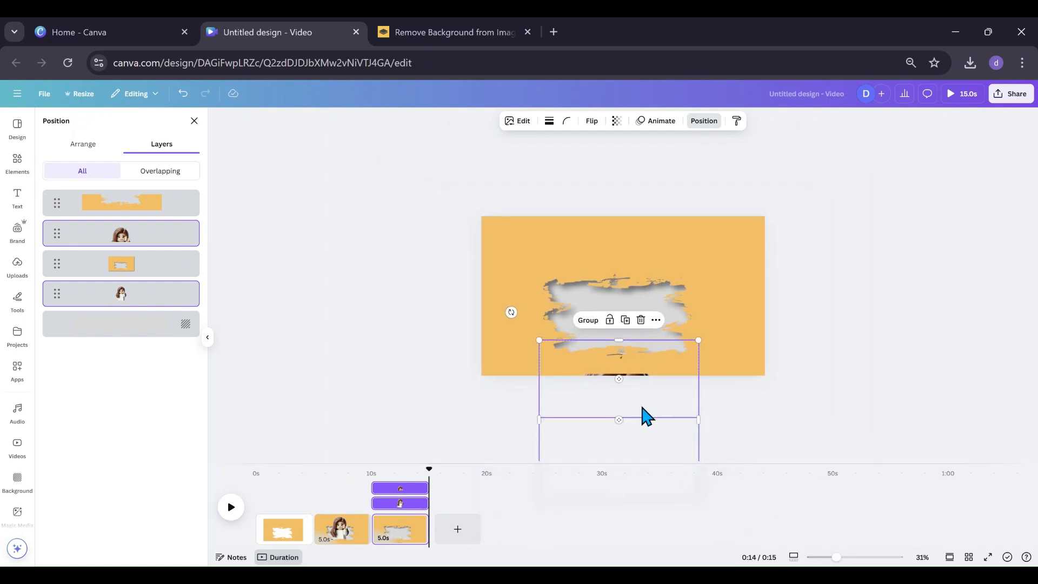
Step: Try enlarging the cropped orange strip on the duplicate page to cover the figure's edge, and delete that page
left_click(523, 377)
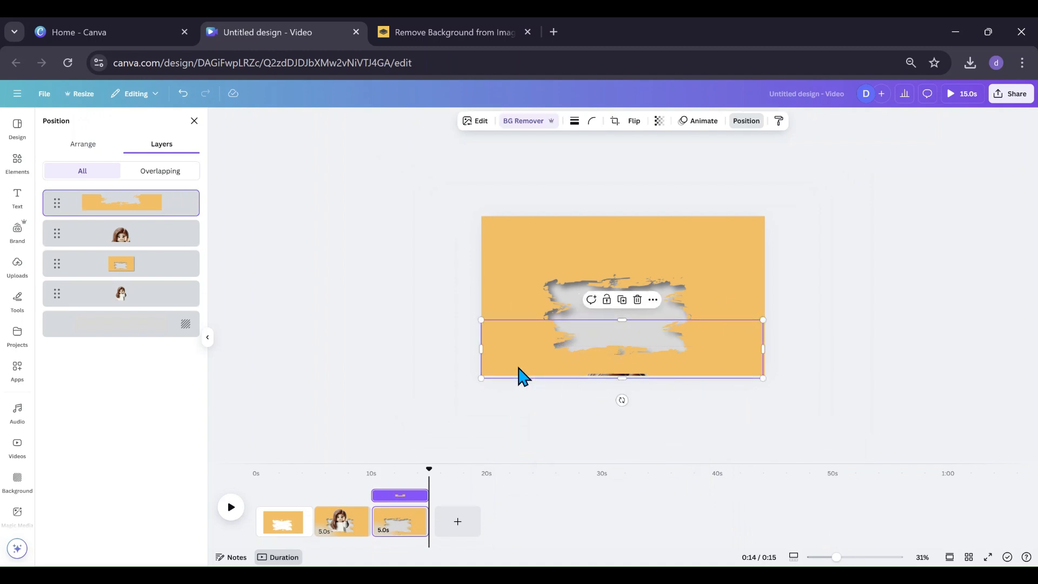
left_click_drag(622, 382, 622, 380)
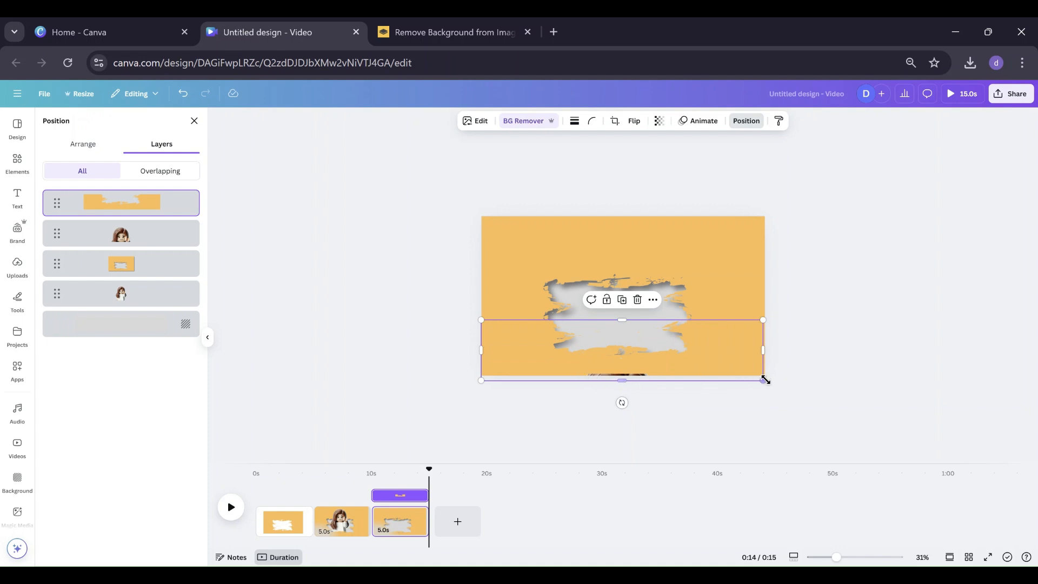
mouse_move(763, 380)
left_mouse_down()
mouse_move(776, 390)
mouse_move(730, 362)
mouse_move(730, 372)
left_mouse_up()
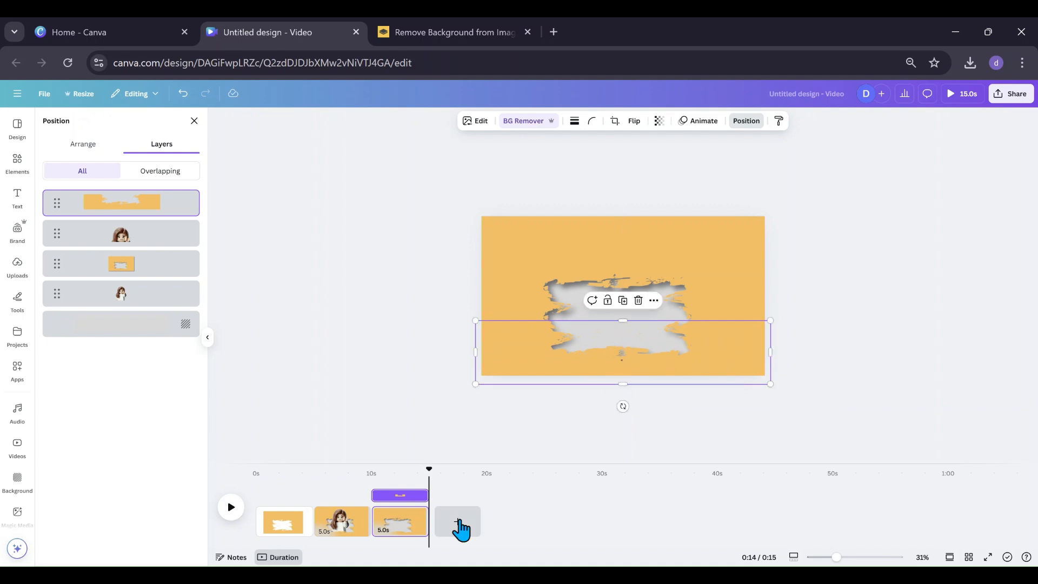
left_click(416, 516)
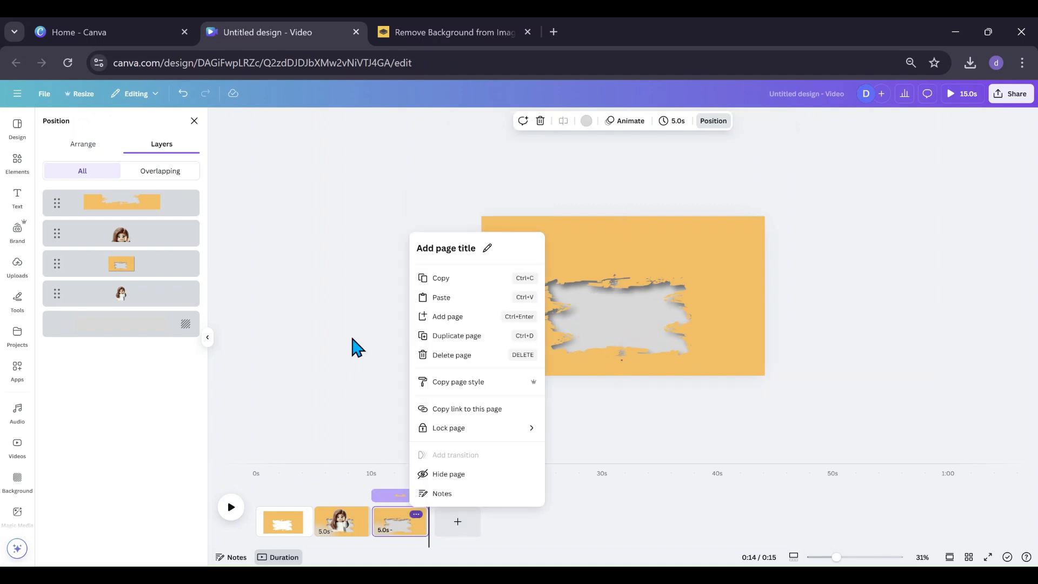
left_click(442, 356)
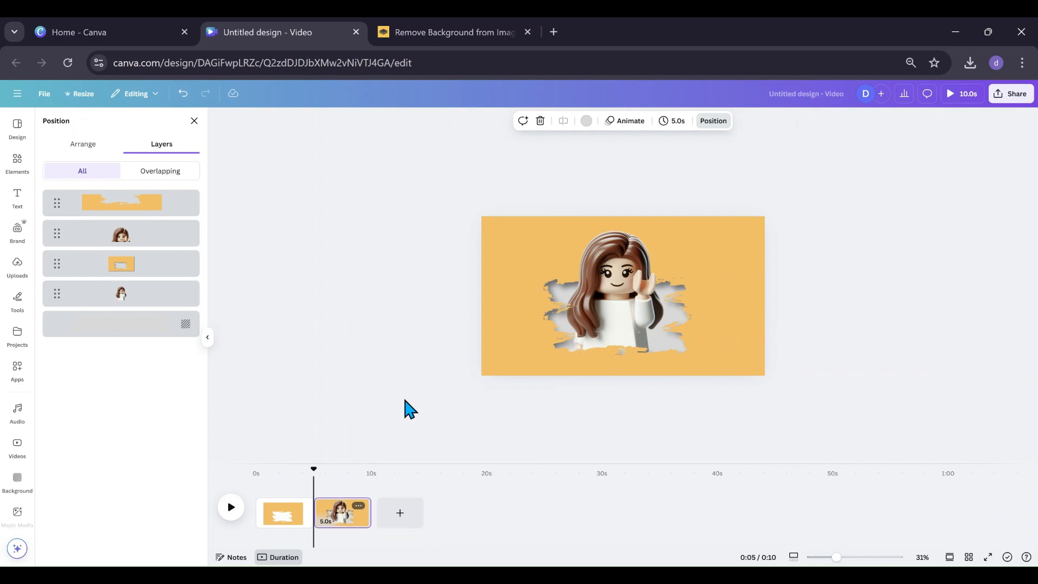
Step: Enlarge the cropped orange strip on the LEGO figure page slightly so it extends past the page's side and lower edges
left_click(343, 528)
left_click(521, 371)
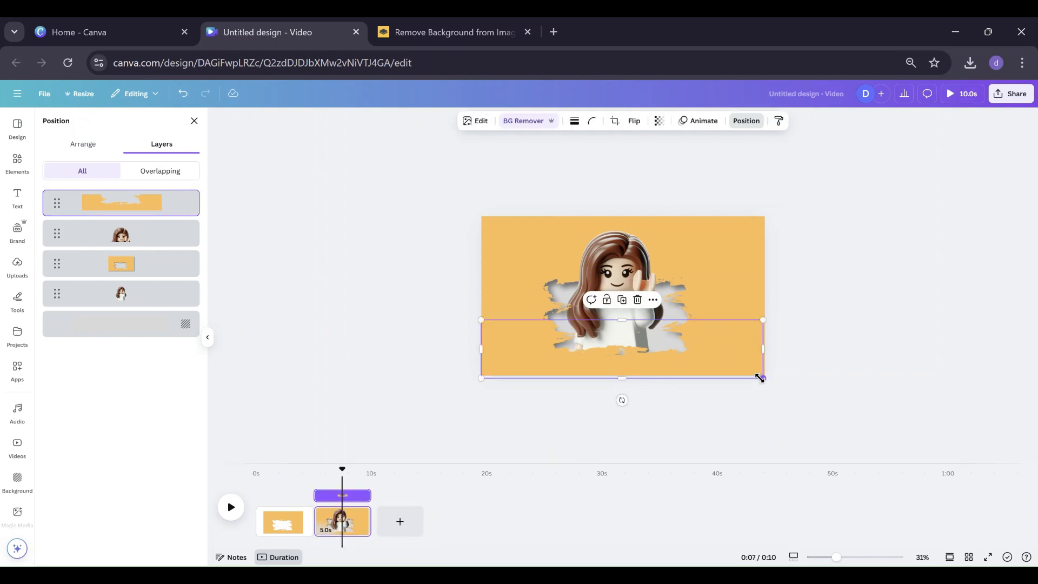
left_click_drag(760, 378, 743, 358)
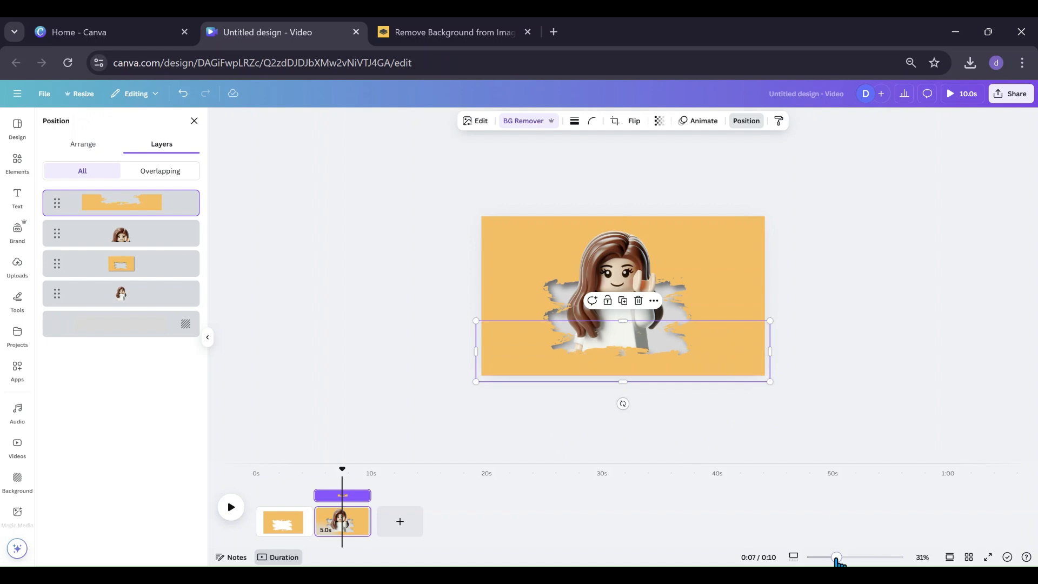
left_click_drag(837, 561, 844, 562)
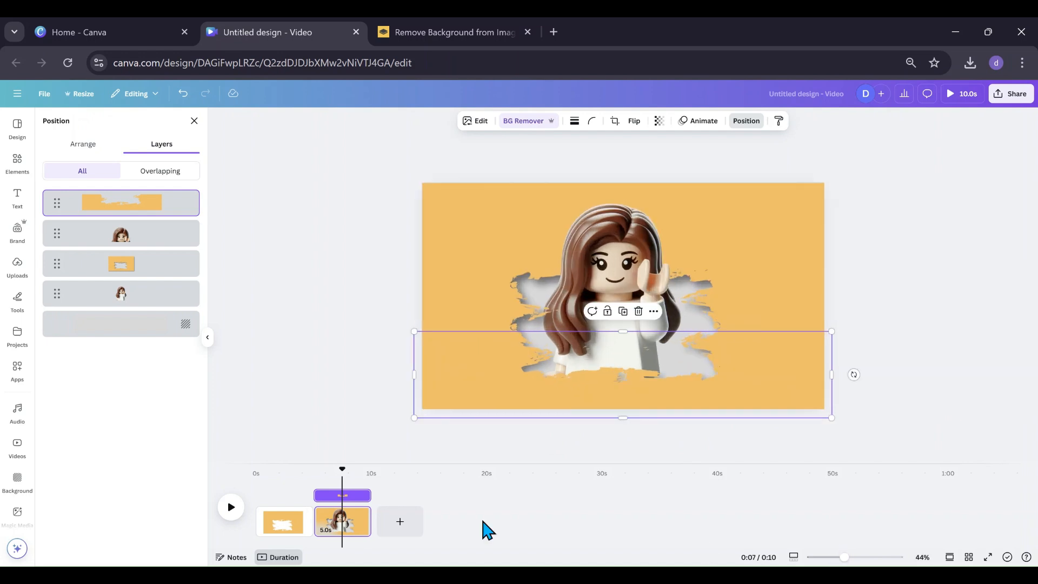
Step: Duplicate the LEGO figure page and, on the earlier of the two pages, move both figure layers down out of sight
right_click(345, 506)
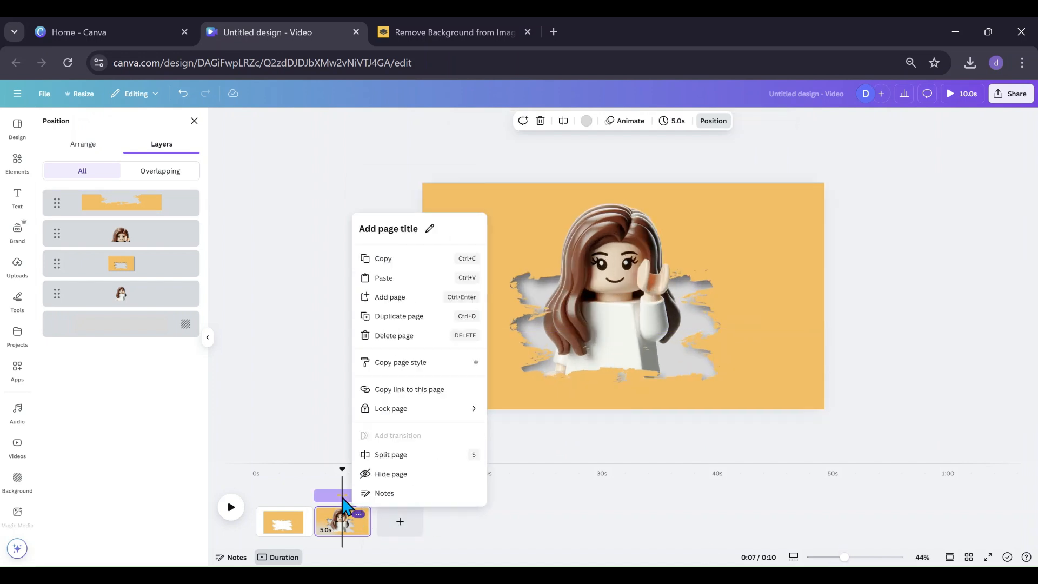
left_click(370, 319)
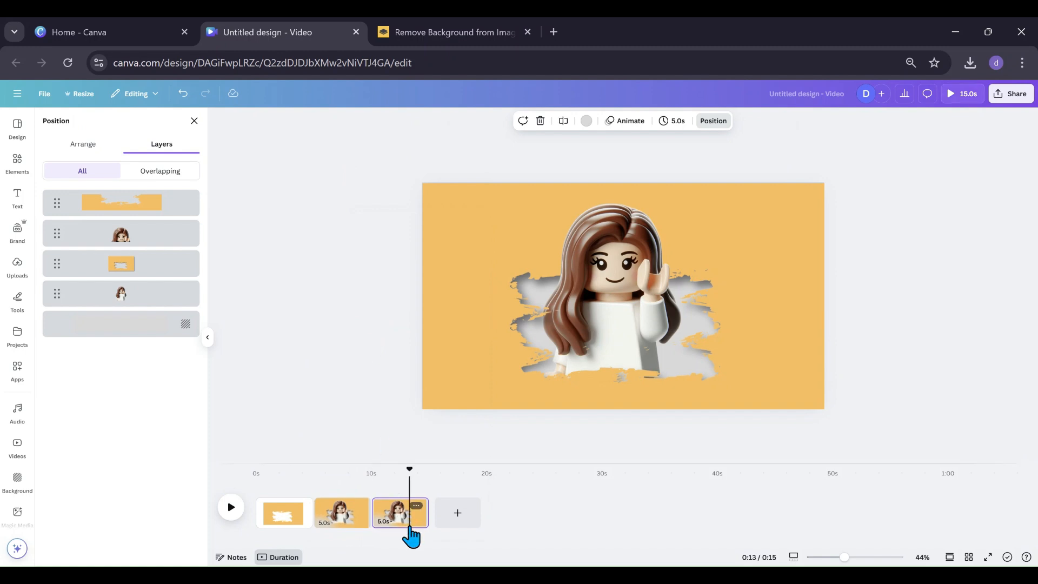
left_click(351, 532)
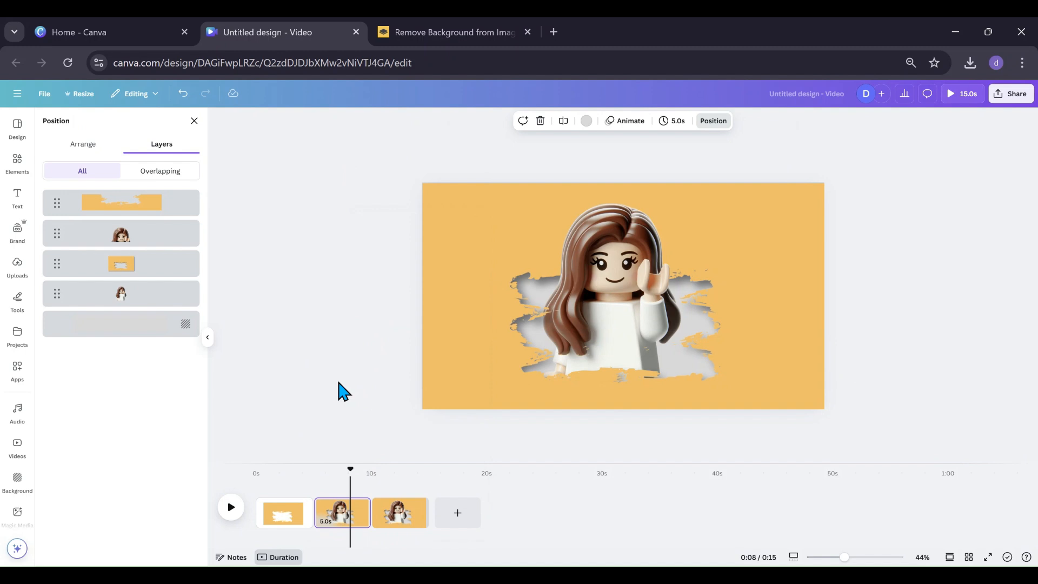
left_click(165, 241)
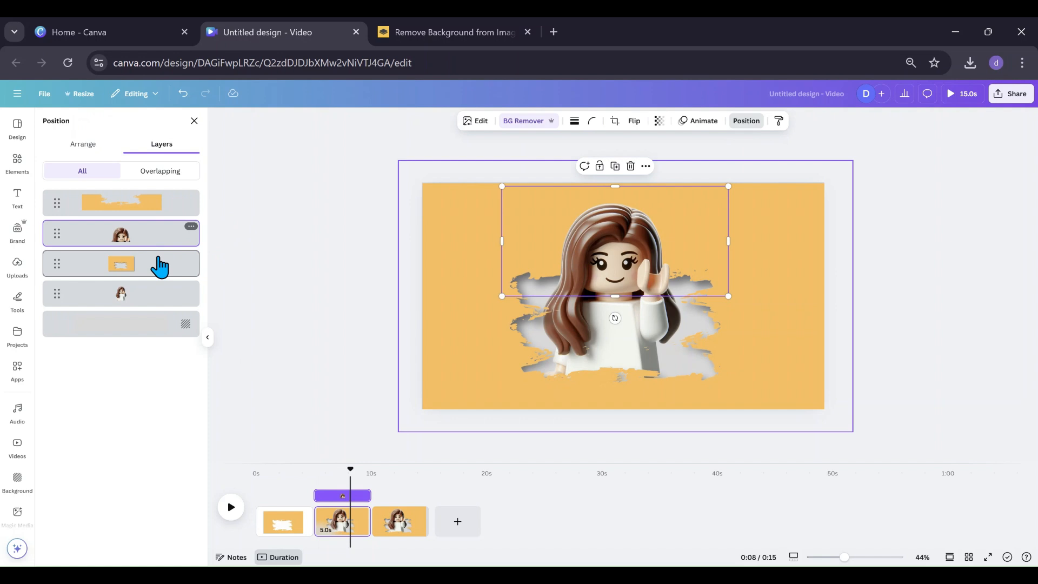
left_click(155, 306, "shift")
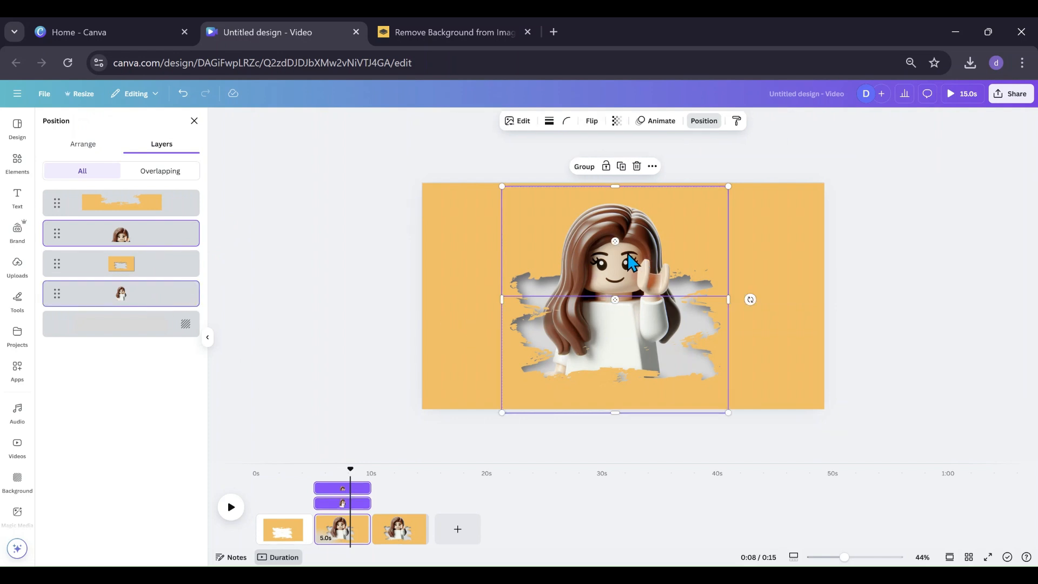
left_click_drag(631, 263, 631, 439)
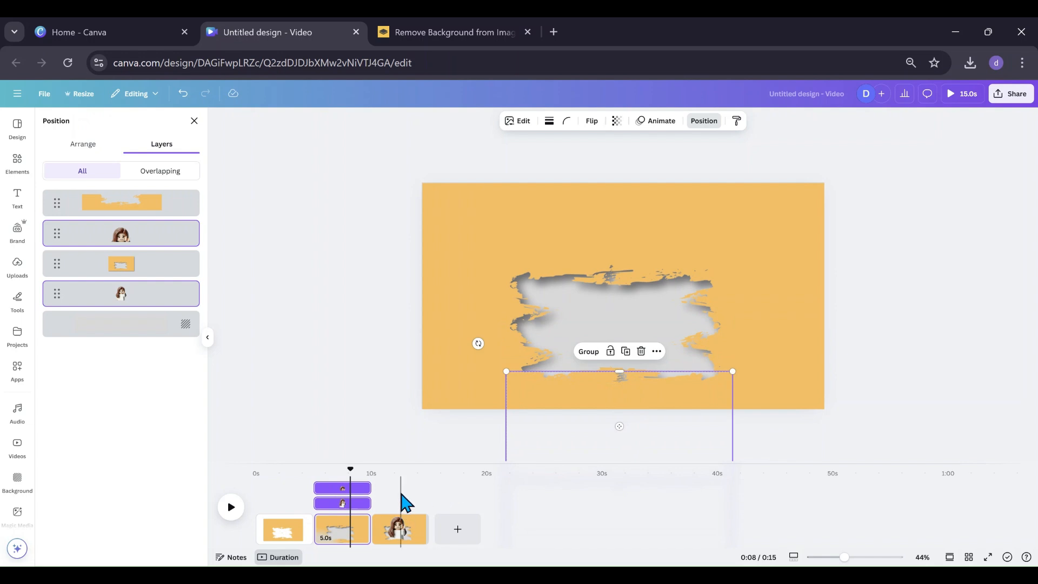
Step: Add a Match & Move transition lasting 2.5 seconds between the empty cutout page and the LEGO figure page
left_click(371, 538)
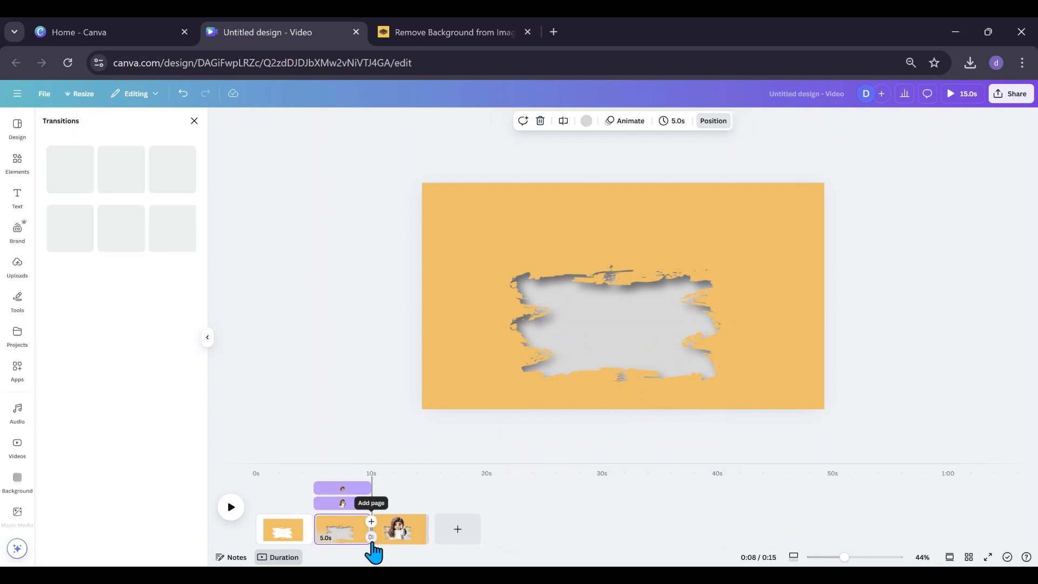
left_click(54, 322)
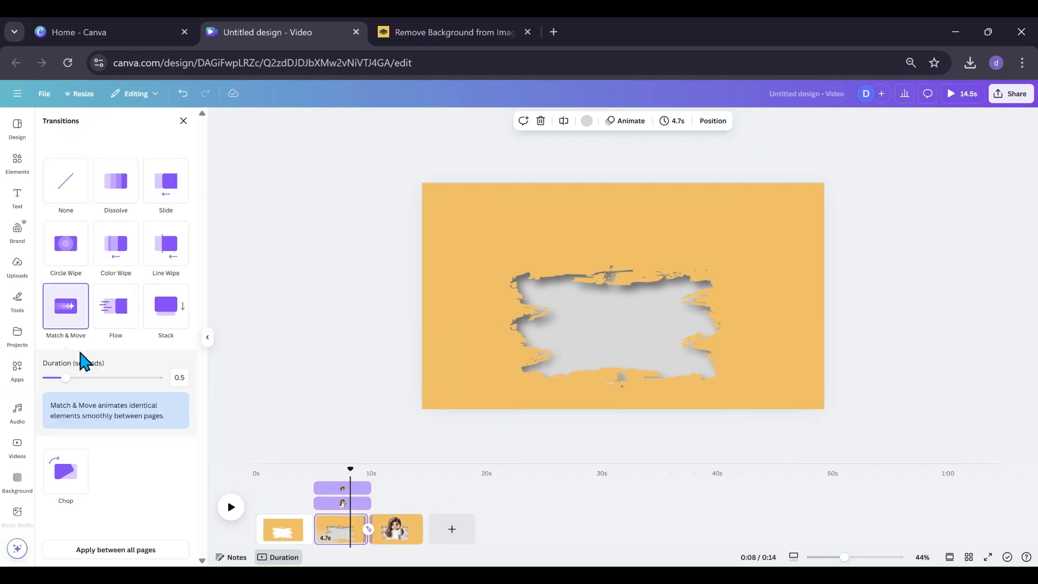
left_click_drag(65, 378, 112, 378)
left_click(155, 378)
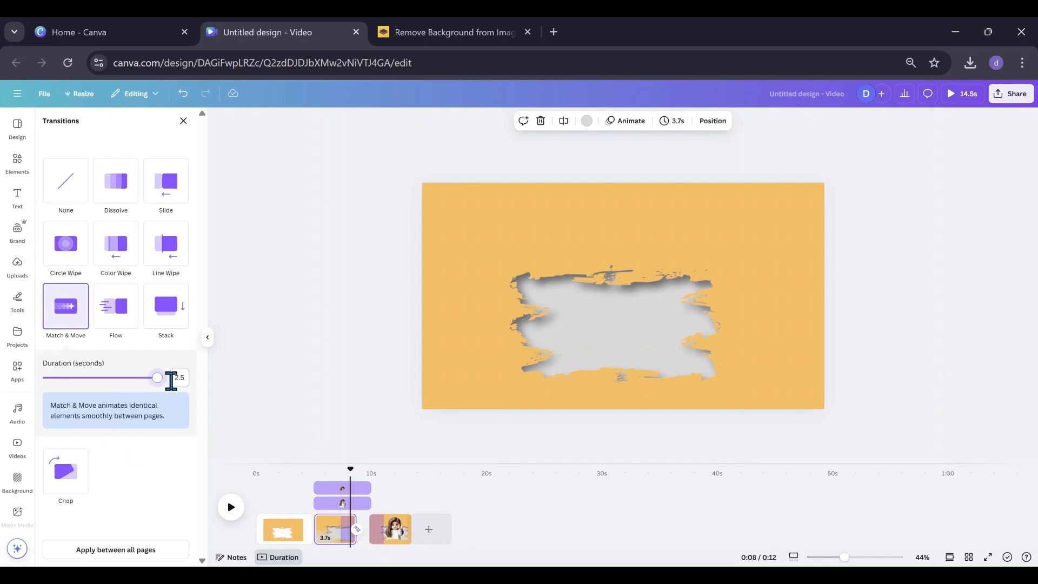
left_click(331, 538)
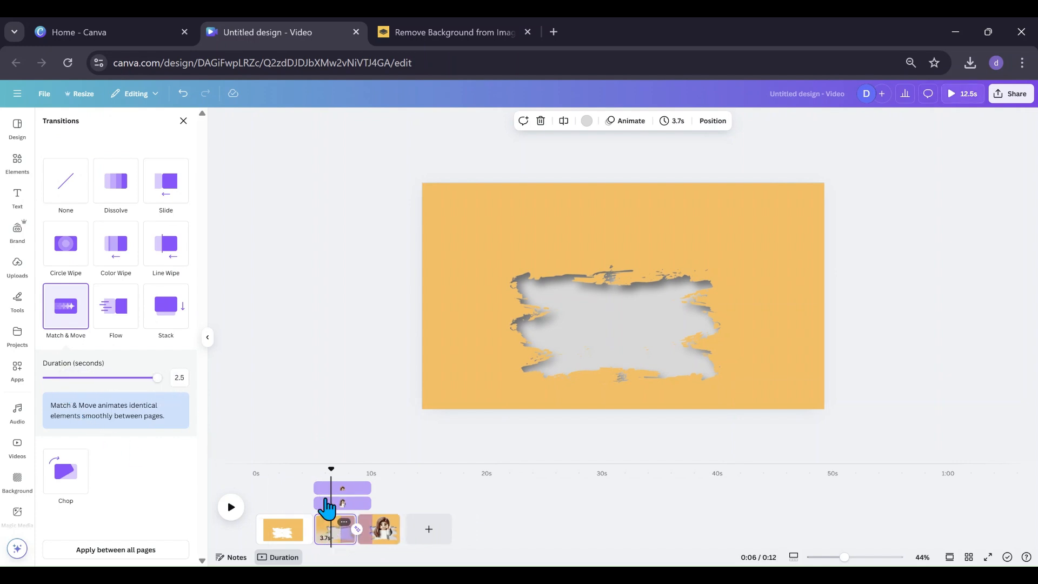
Step: Set the empty cutout page's timing to 2.1 seconds, apply it to all three pages, and play the video from the start
left_click(674, 121)
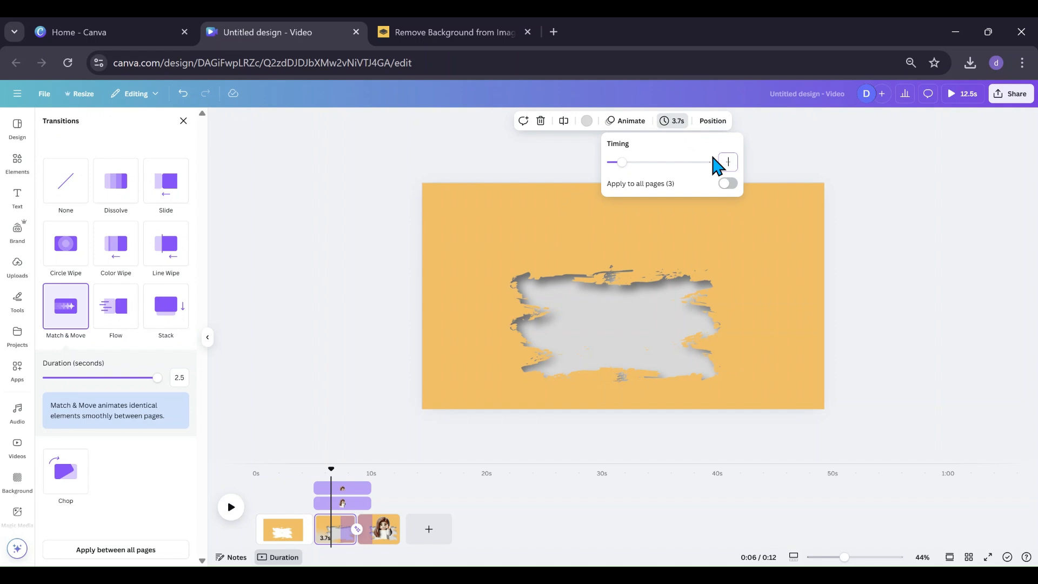
type("2.4")
key("Return")
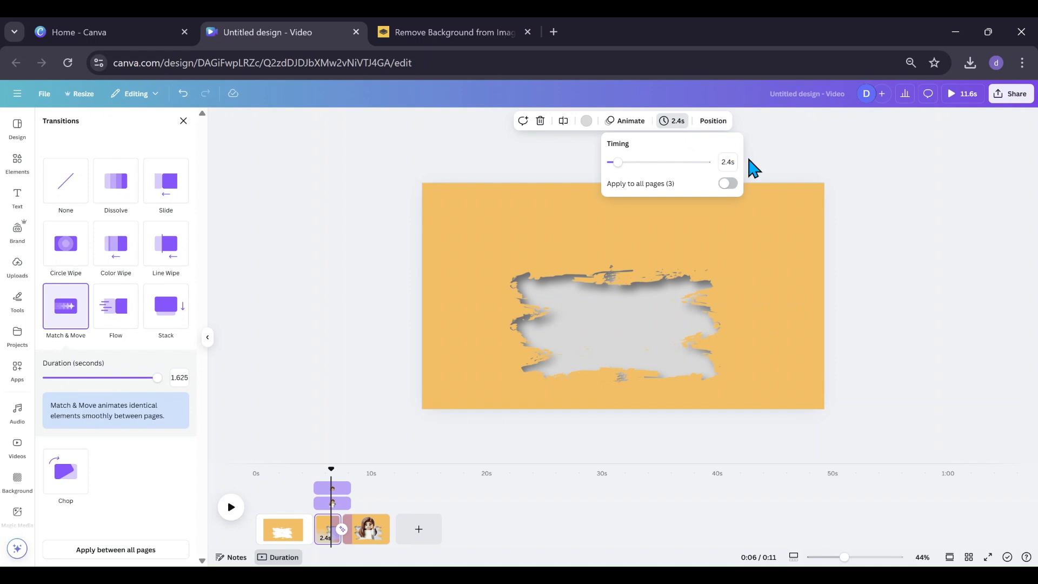
left_click(728, 164)
type("2.1")
key("Return")
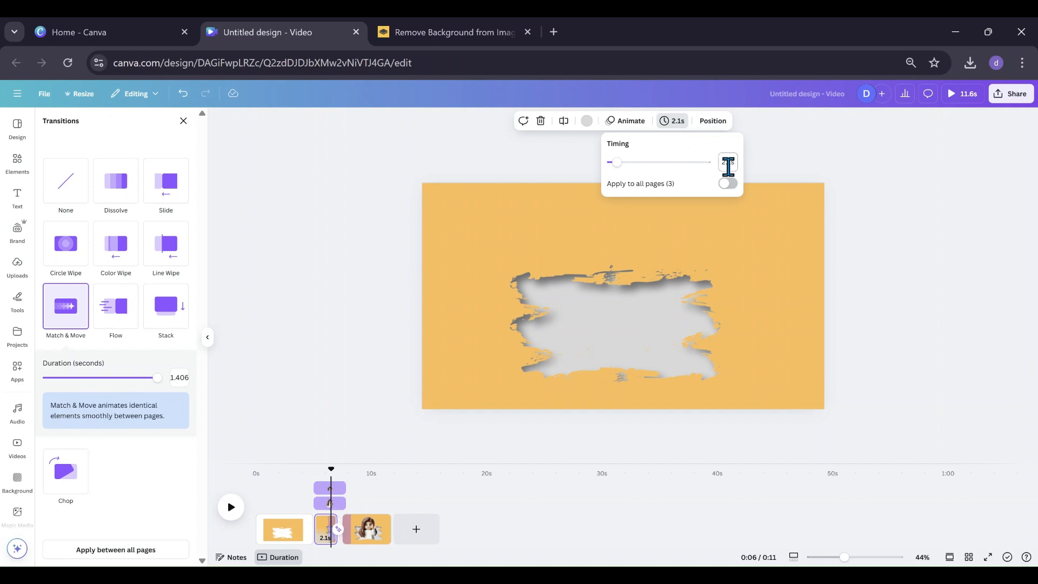
left_click(727, 184)
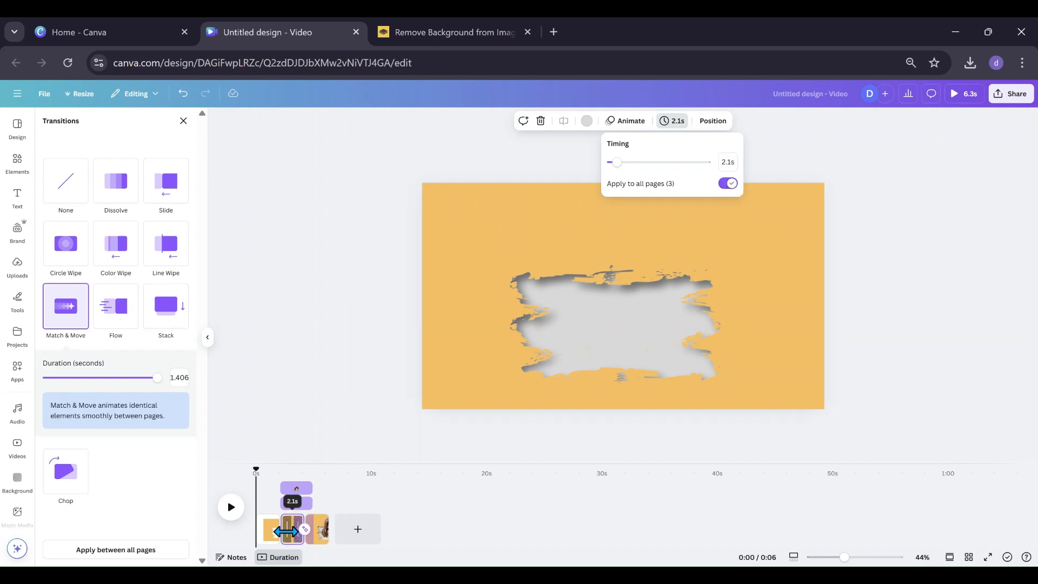
left_click(286, 532)
left_click(232, 509)
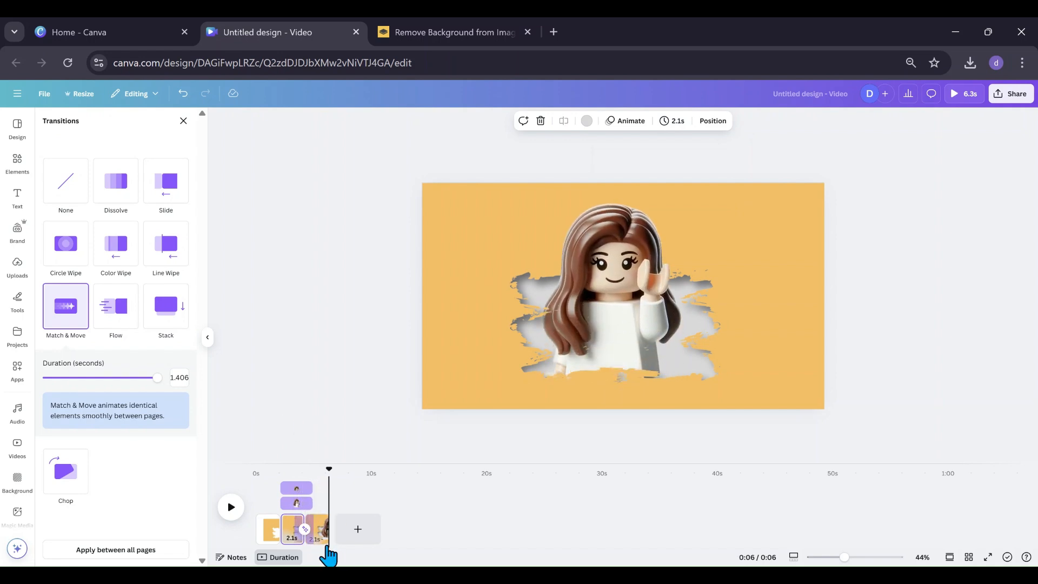
Step: Add the uploaded red LEGO logo to the empty cutout page and scale it to fit centred inside the brush stroke opening
left_click(296, 530)
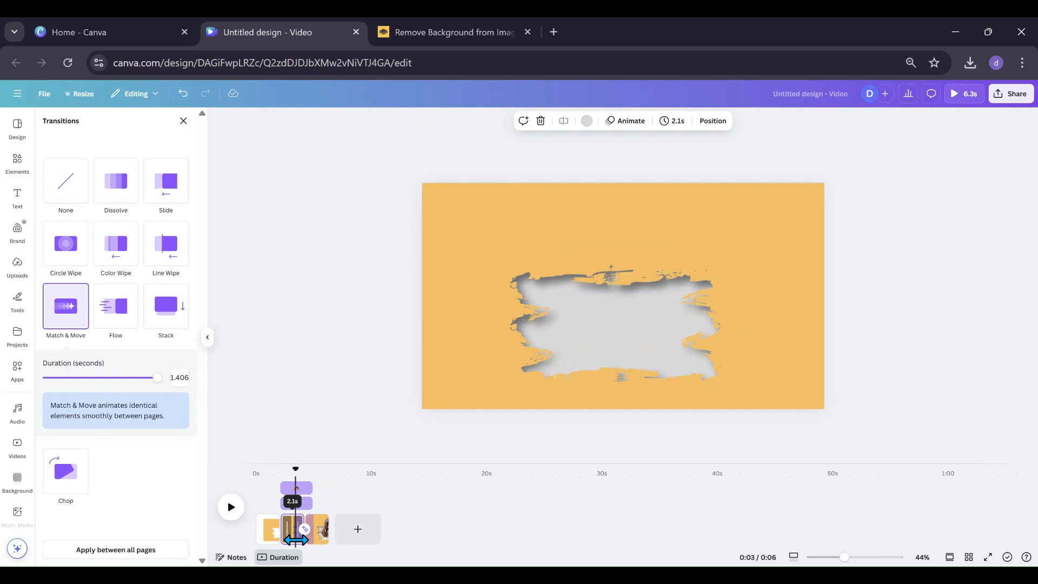
left_click(633, 333)
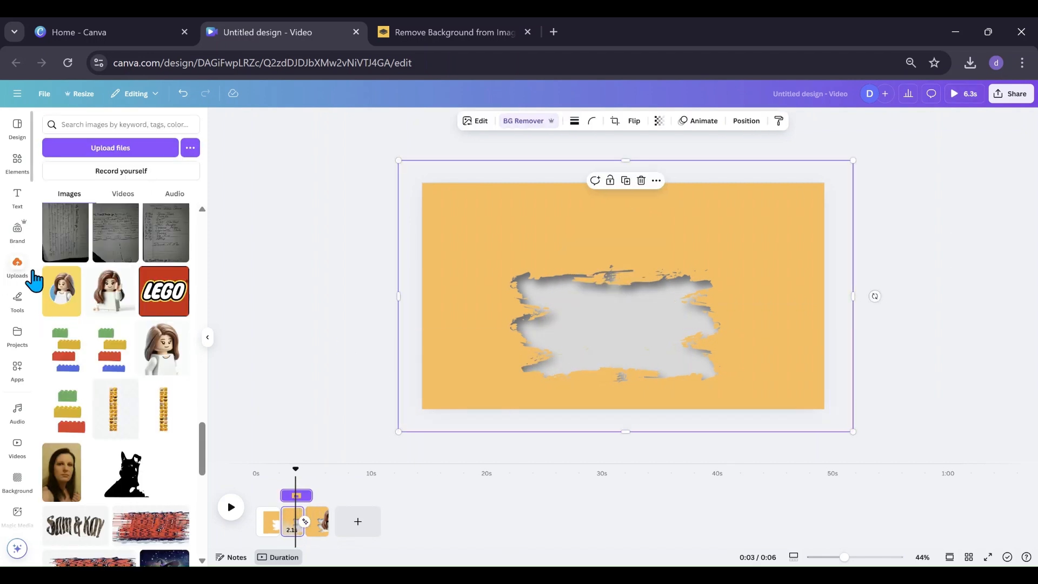
left_click_drag(632, 293, 629, 319)
left_click_drag(572, 277, 584, 287)
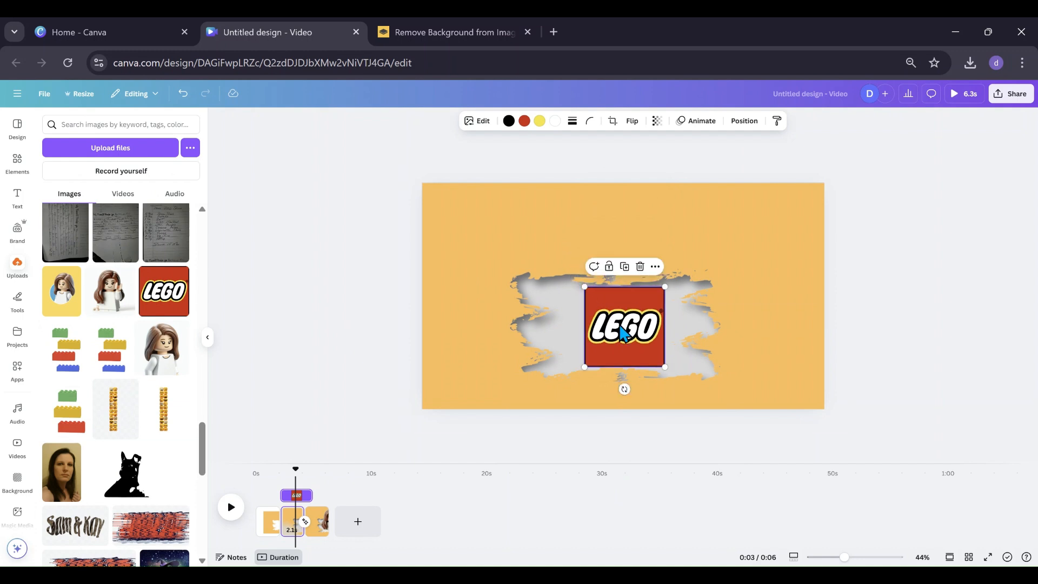
left_click_drag(623, 333, 618, 327)
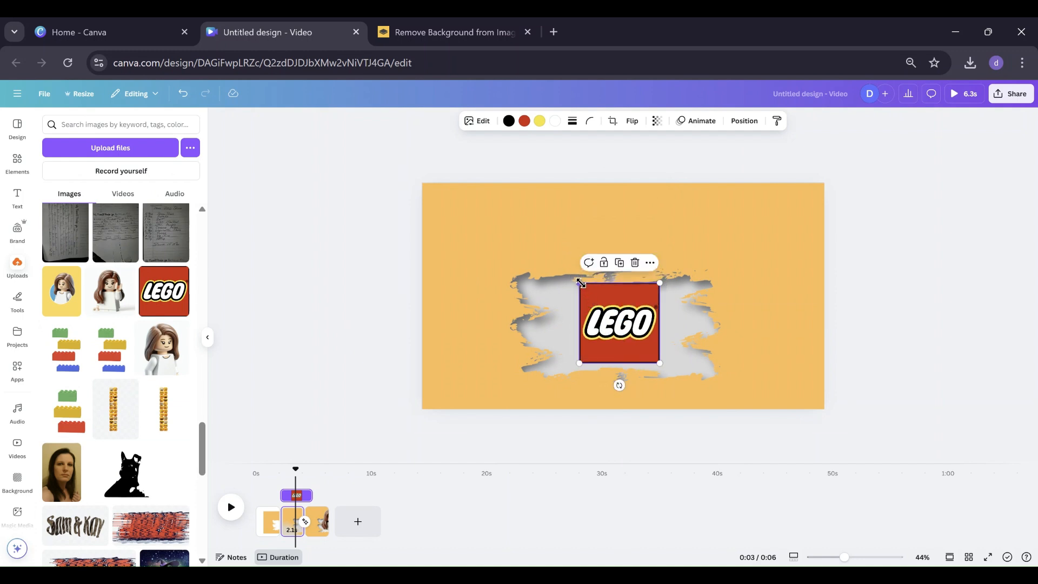
left_click_drag(580, 282, 585, 289)
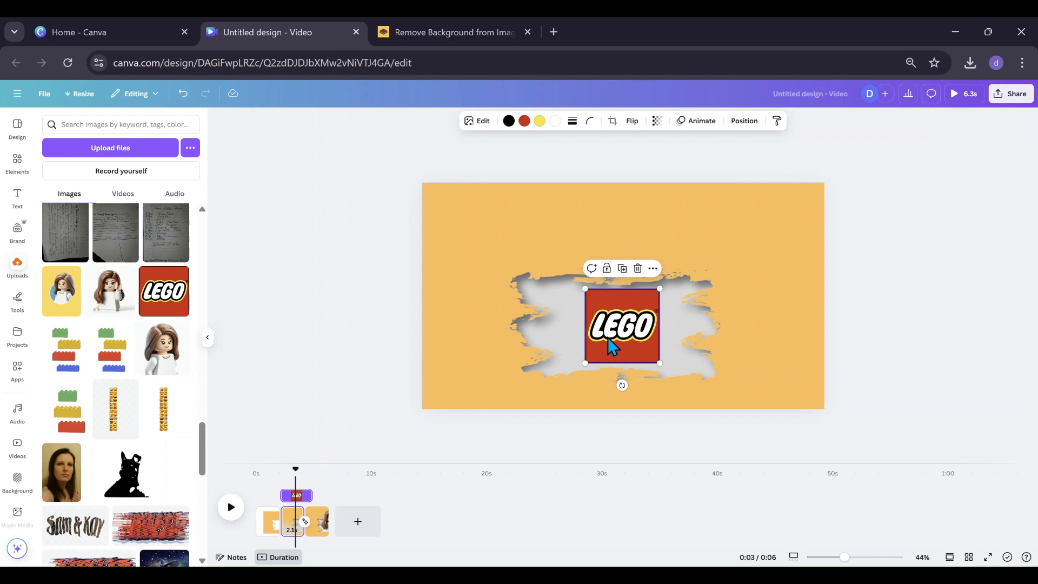
Step: Copy the LEGO logo onto the figure page, placing it beside the figure's head in the upper-left corner and tilting it
left_click(319, 523)
left_click(485, 253)
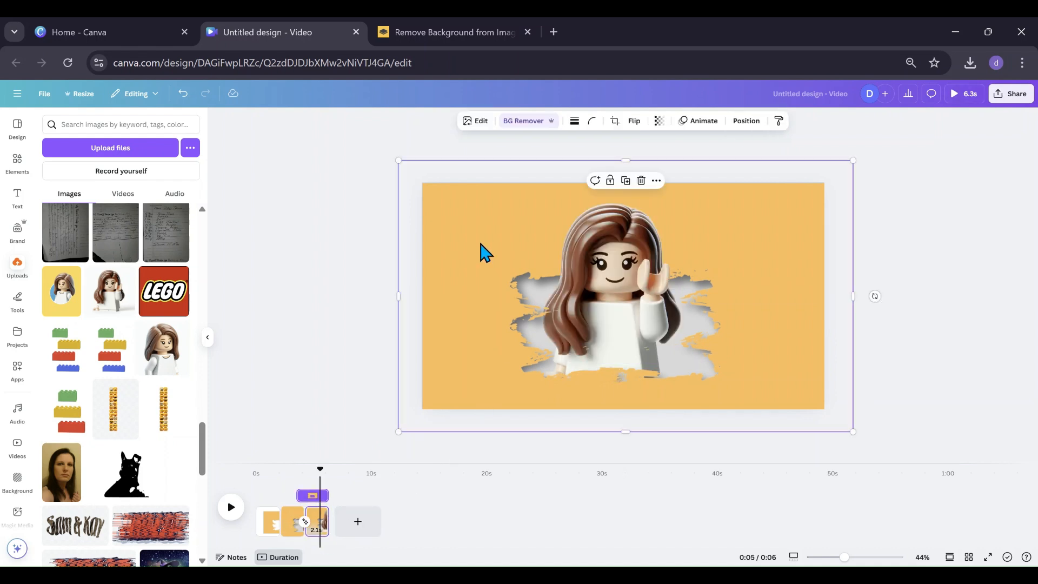
key("ctrl+v")
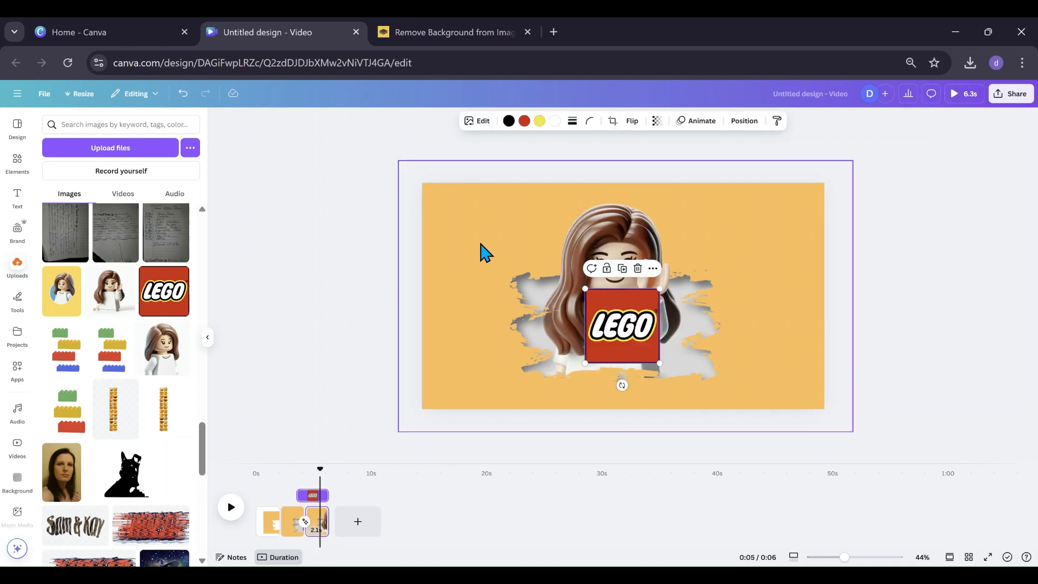
left_click_drag(616, 338, 467, 248)
left_click_drag(472, 295, 521, 319)
left_click_drag(480, 243, 489, 250)
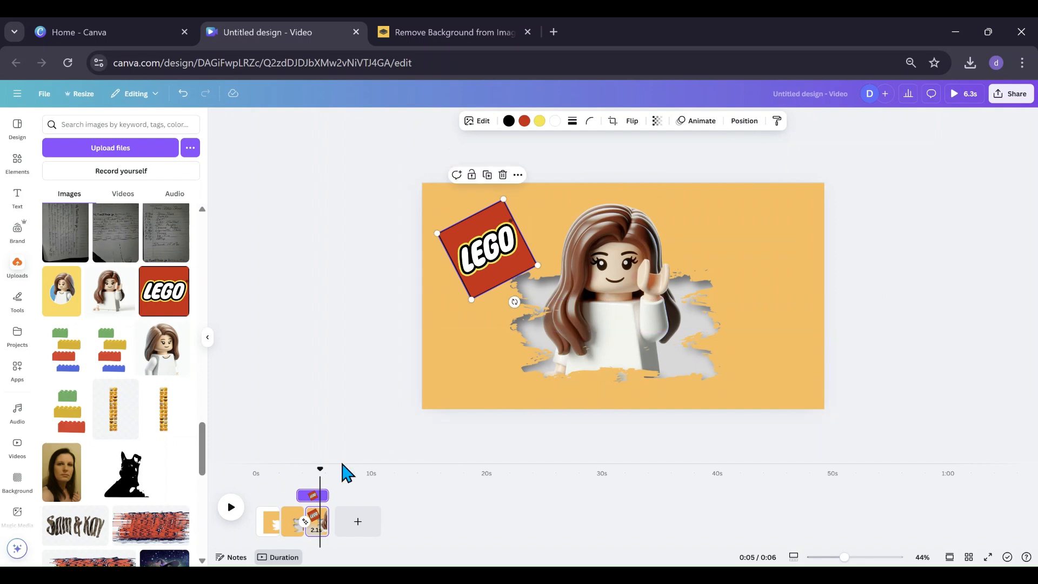
Step: Add a blank page at the end and paste a copy of the cutout page with the LEGO logo after it
left_click(290, 533)
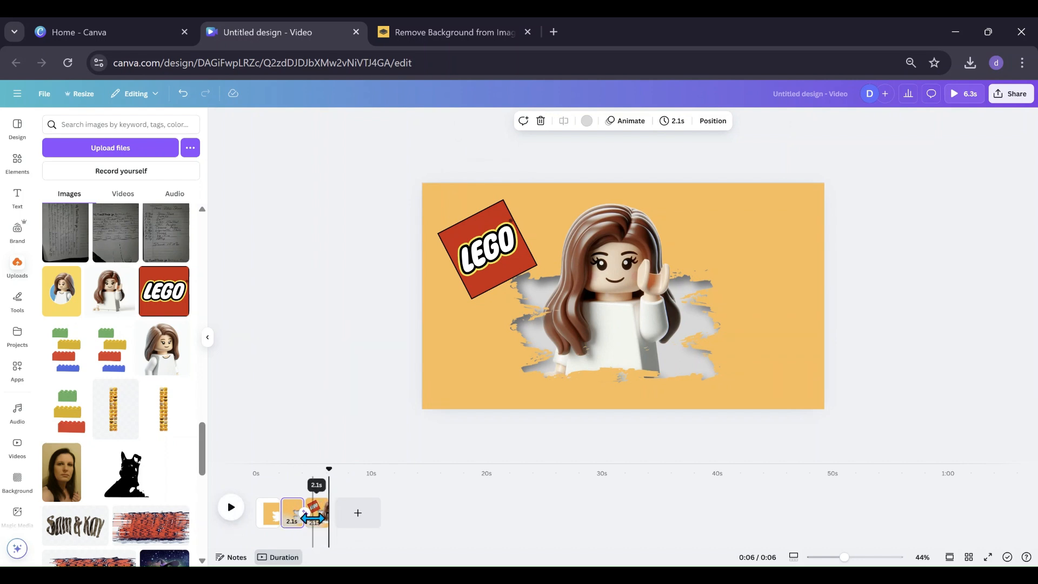
left_click(341, 523)
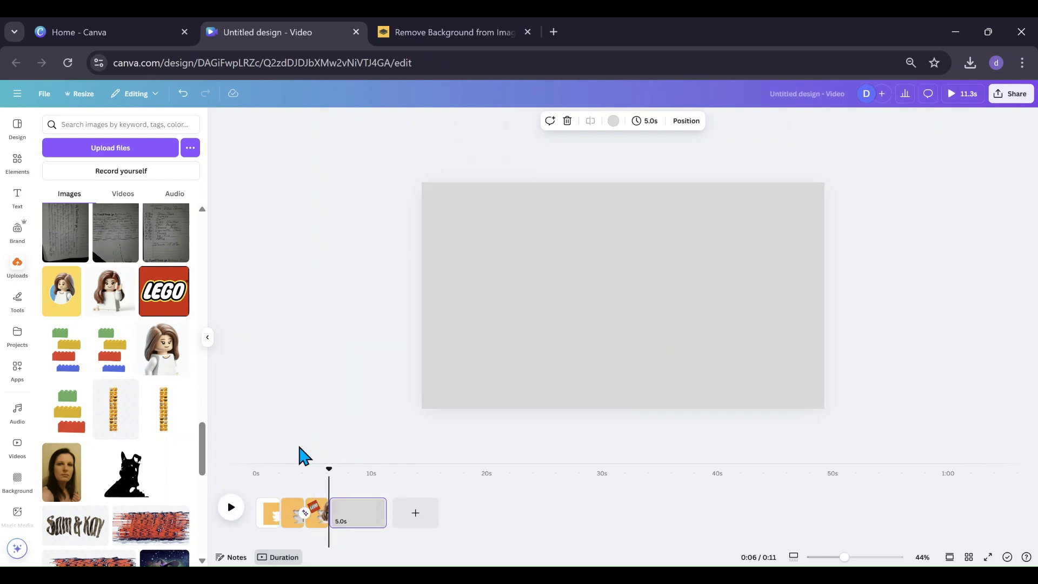
left_click(294, 535)
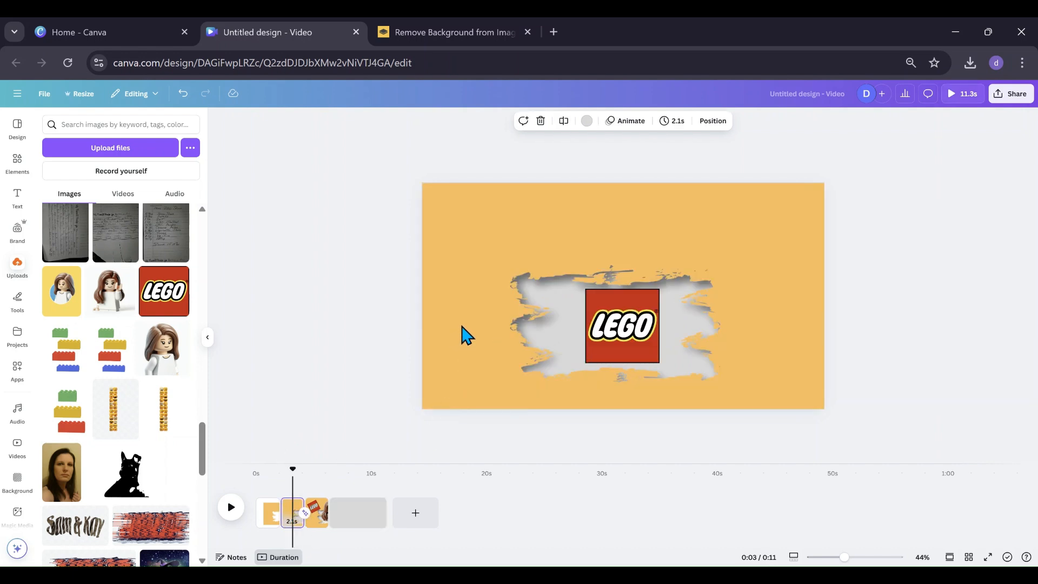
left_click(472, 310)
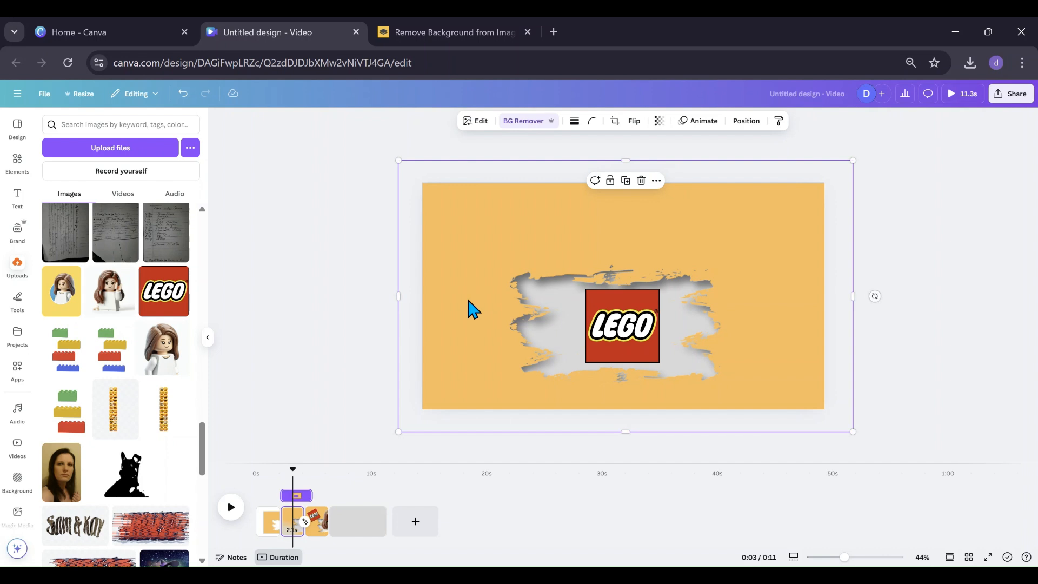
left_click(292, 515)
left_click(479, 269)
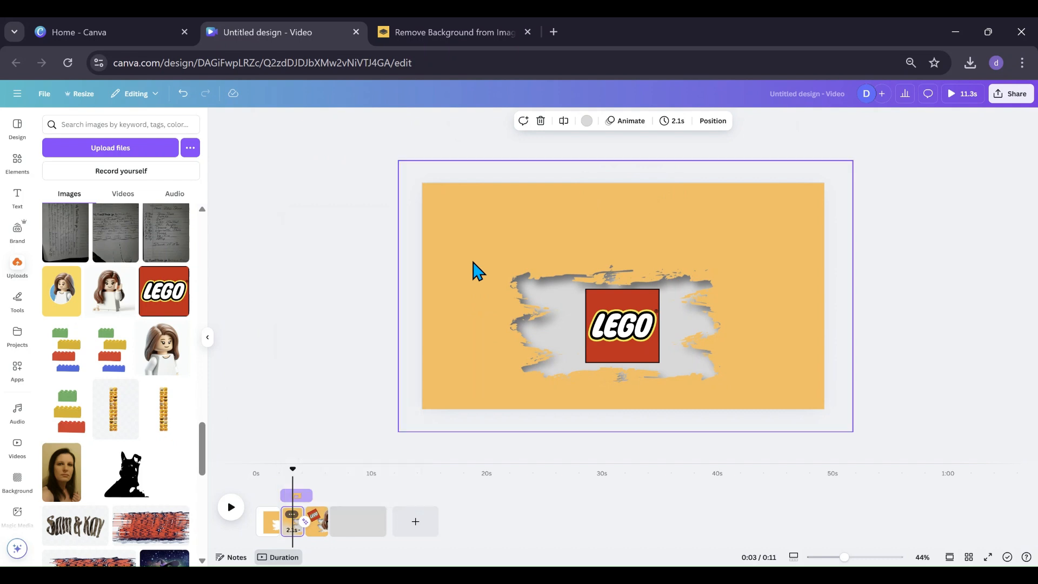
left_click(346, 530)
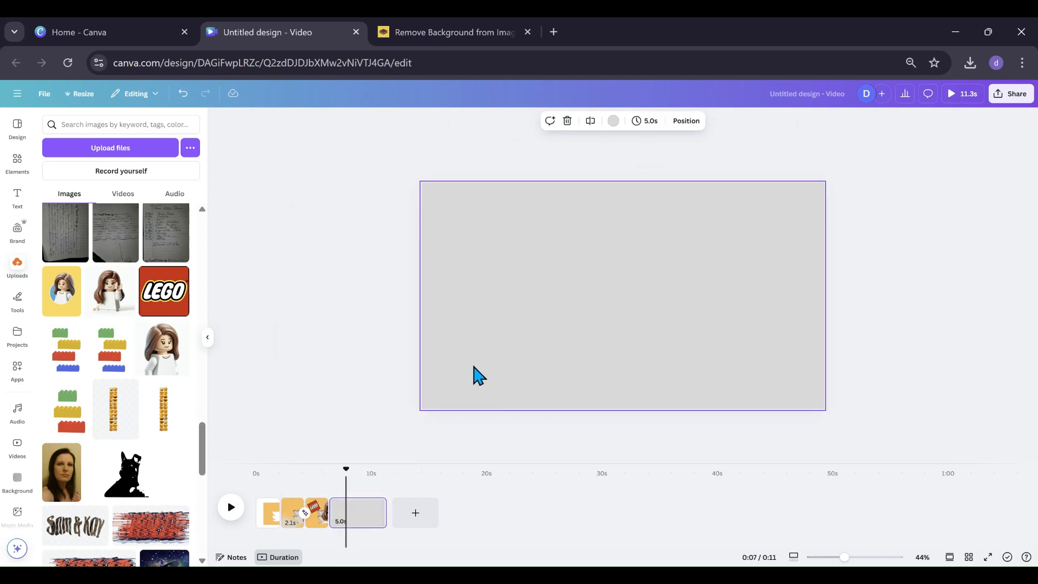
key("ctrl+v")
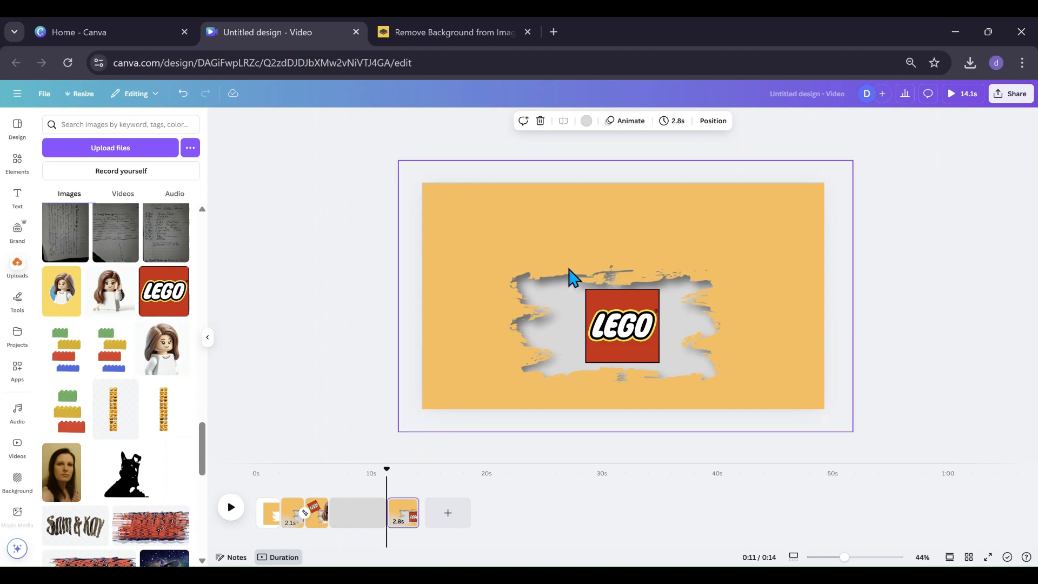
Step: Delete the LEGO logo and both hidden figure layers from the pasted cutout page
left_click(648, 347)
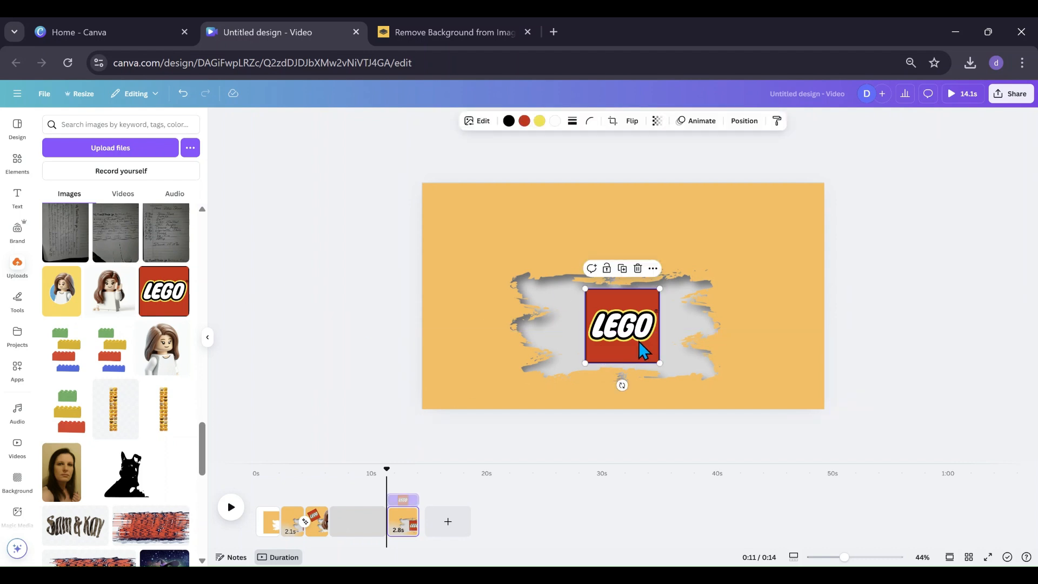
left_click(638, 268)
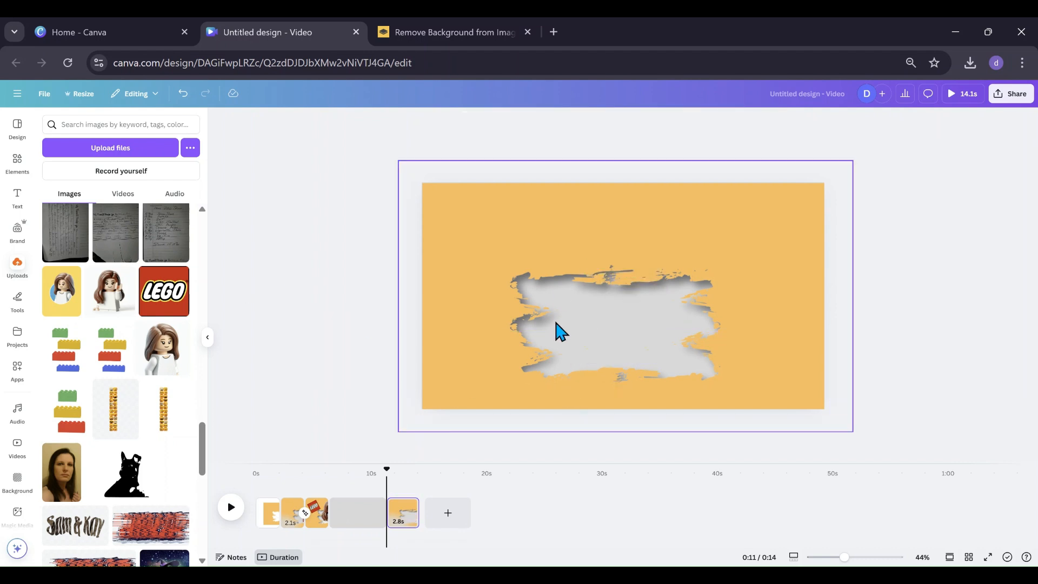
left_click(480, 401)
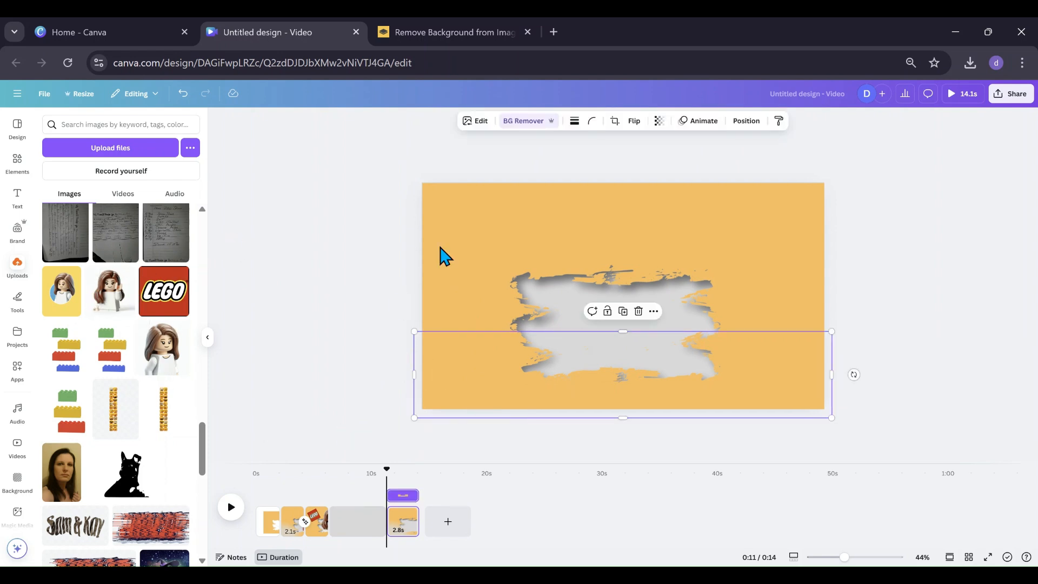
left_click(746, 120)
left_click(151, 297)
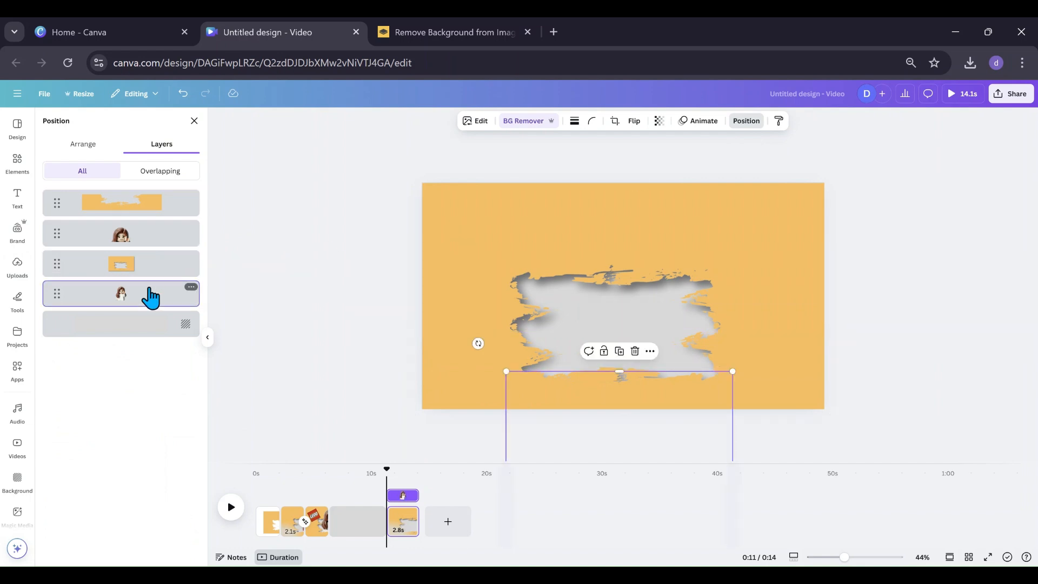
left_click(634, 350)
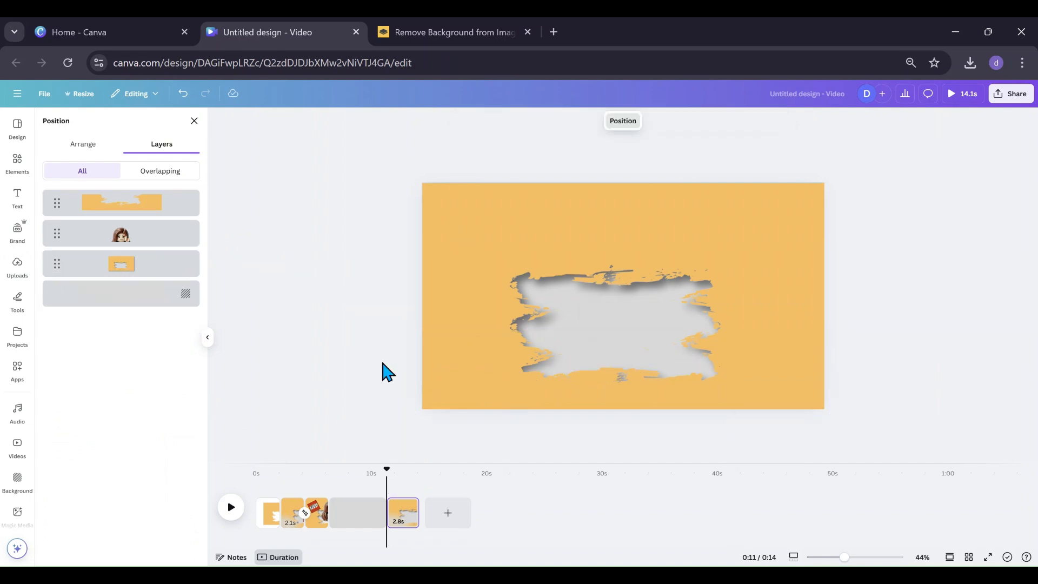
left_click(138, 235)
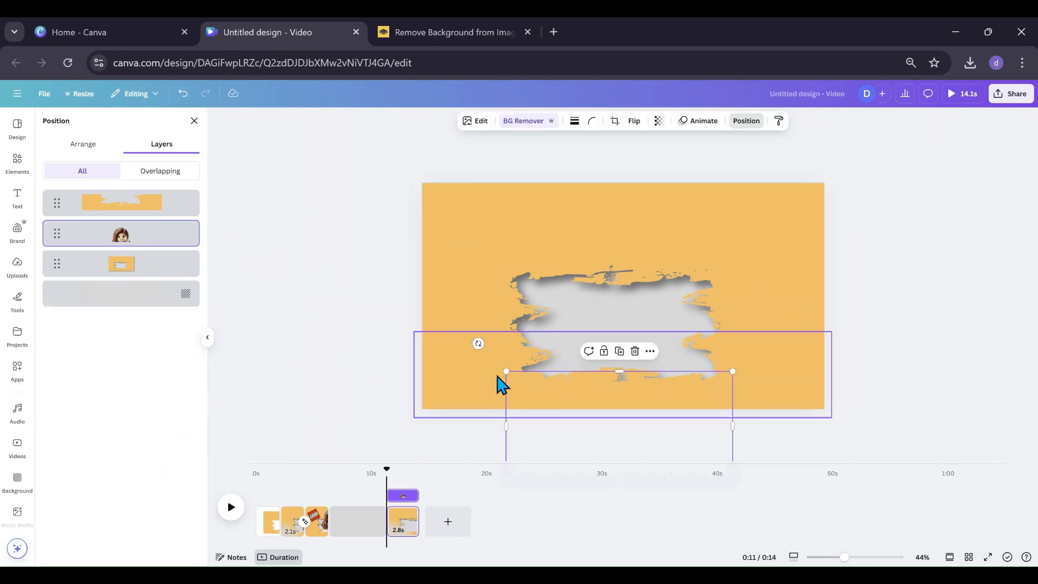
left_click(628, 353)
Step: Apply the Pop duotone to the large cutout background and set its shadows colour to the highlights colour #FA50CB
left_click(486, 261)
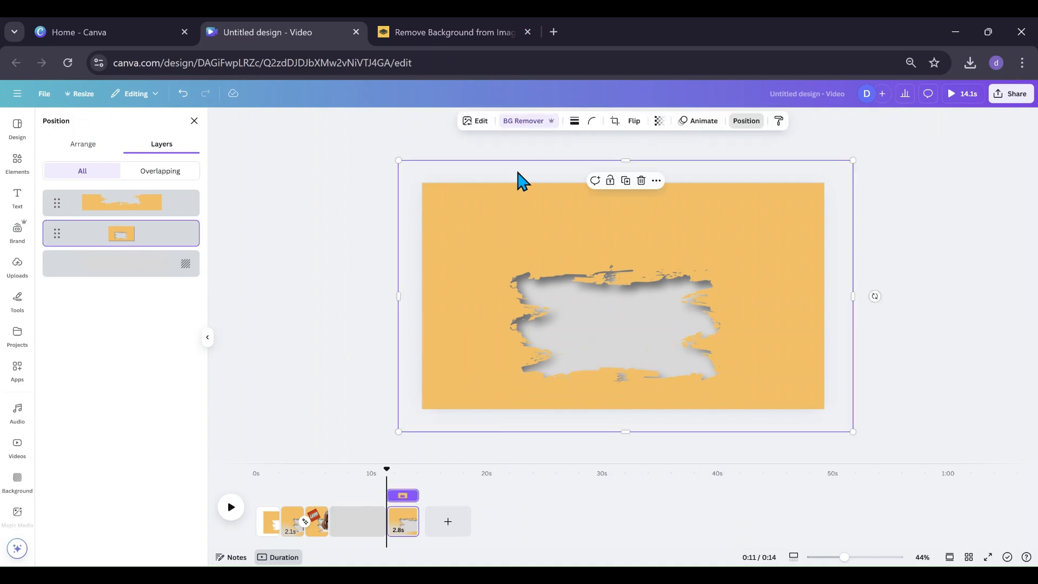
left_click(481, 123)
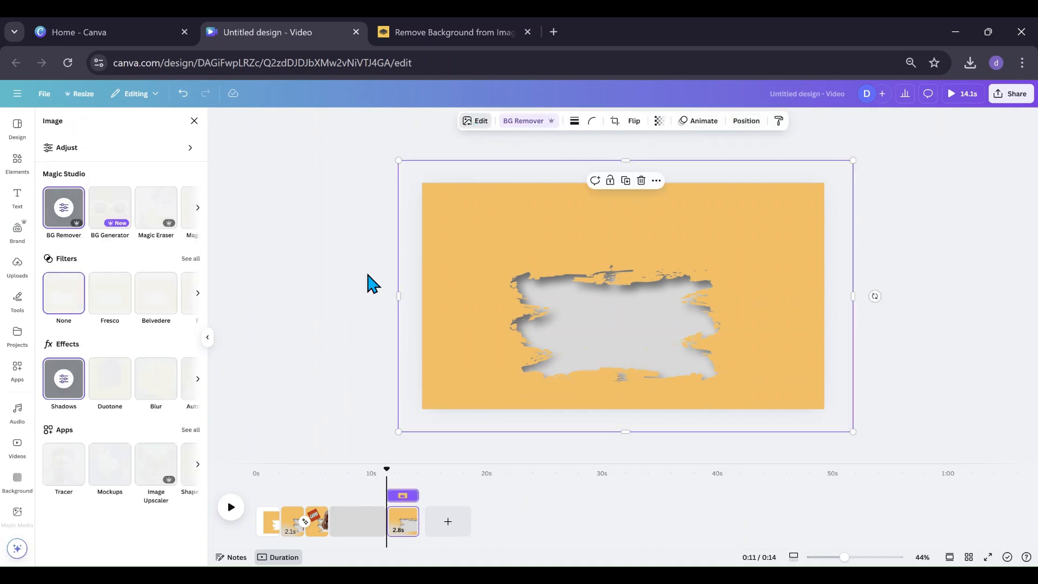
left_click(111, 395)
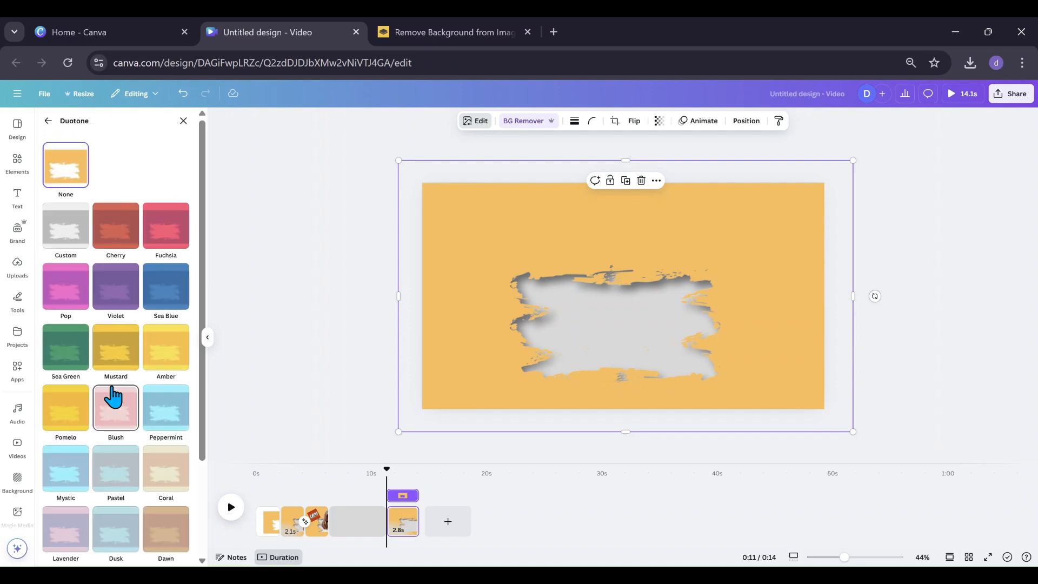
left_click(64, 309)
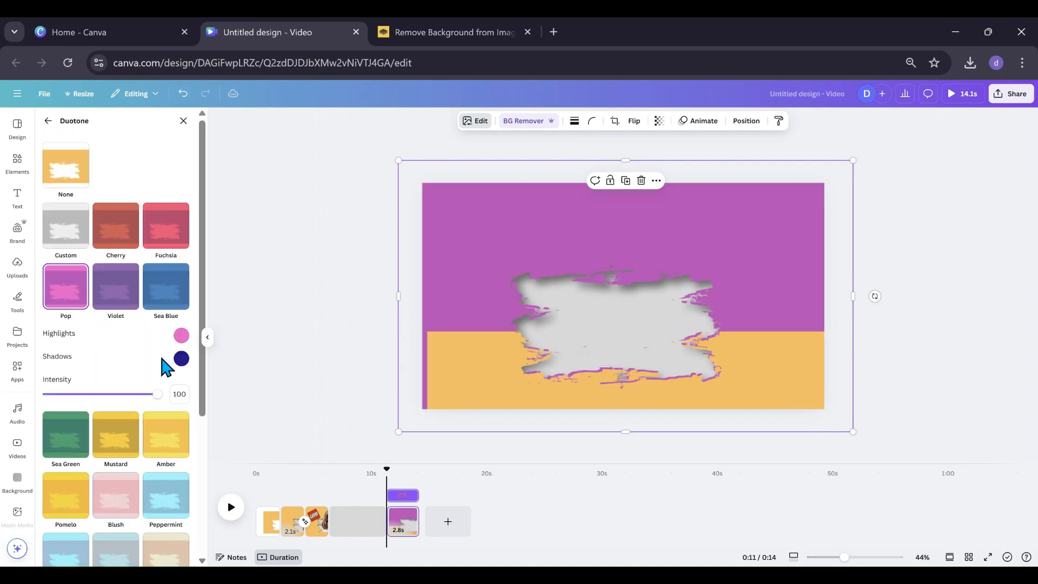
left_click(181, 336)
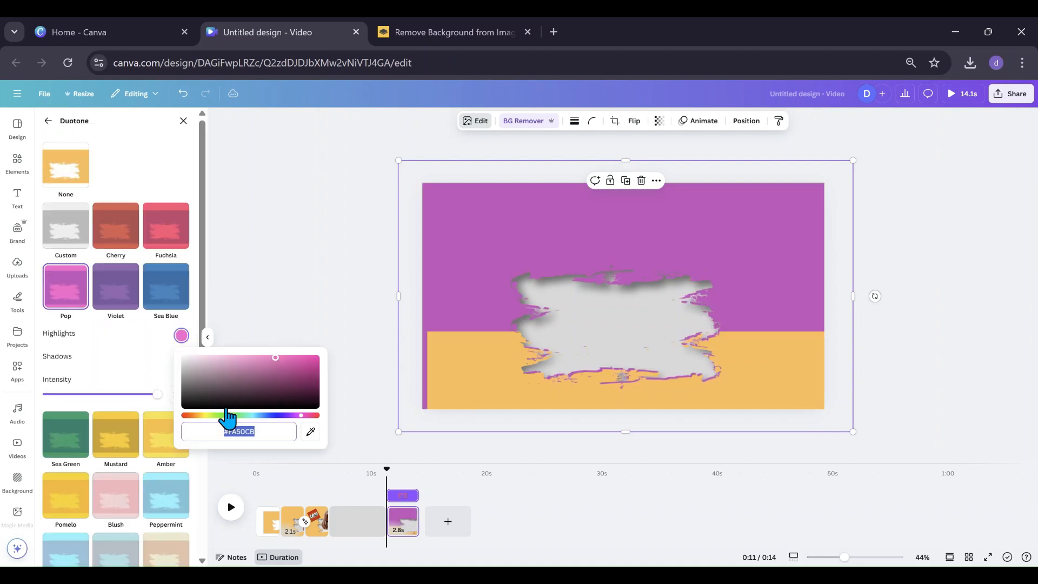
left_click(240, 431)
left_click(139, 359)
left_click(181, 358)
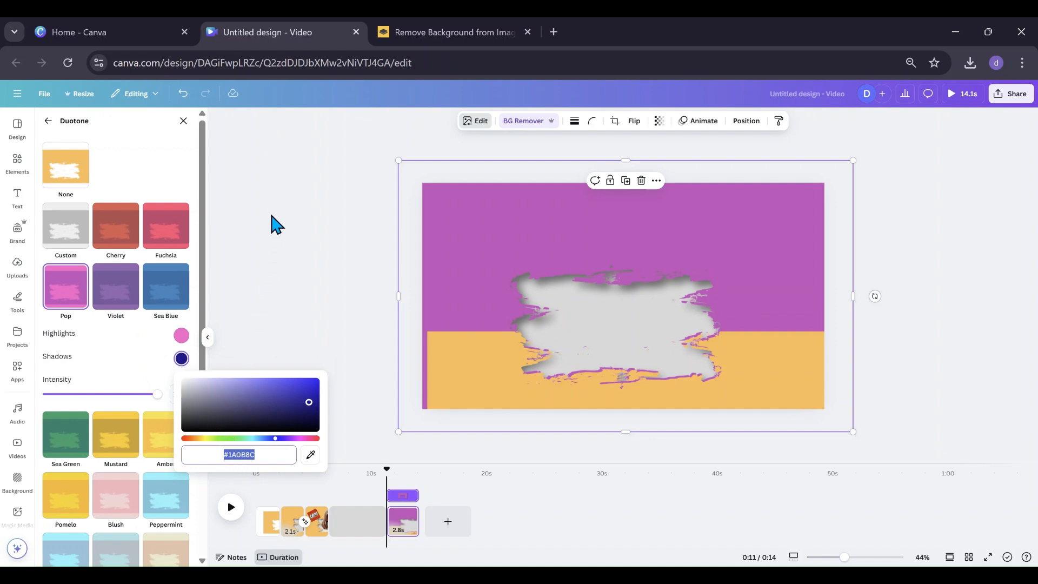
key("ctrl+v")
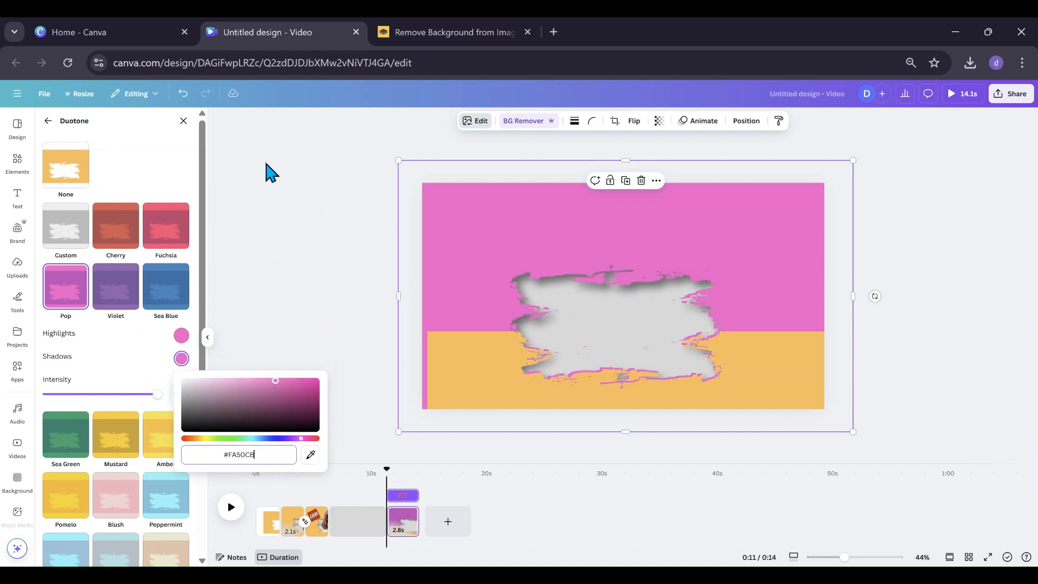
Step: Copy the pink duotone style from the large cutout background onto the orange strip across the lower part of the page
left_click(452, 377)
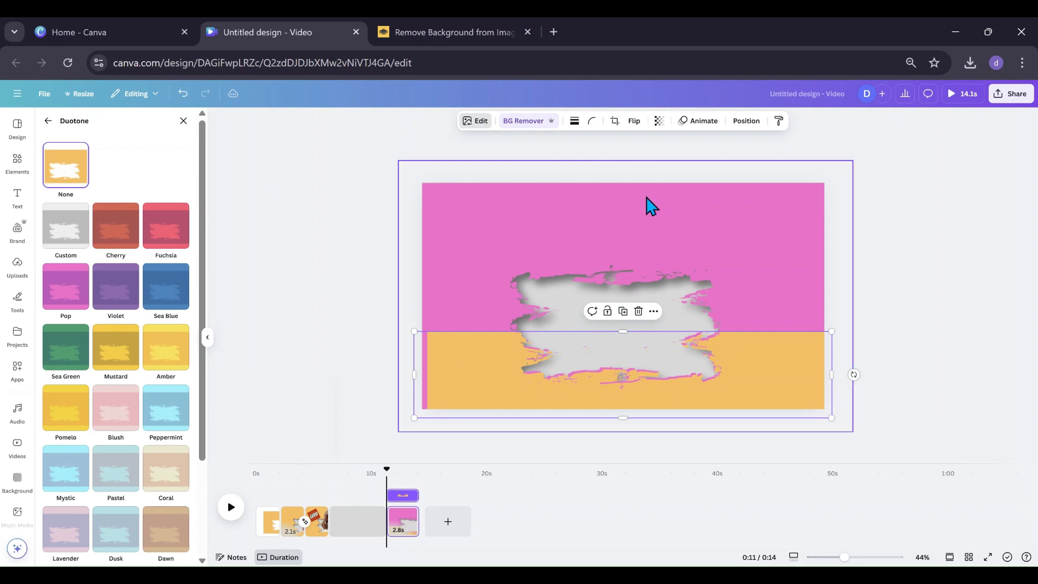
left_click(739, 196)
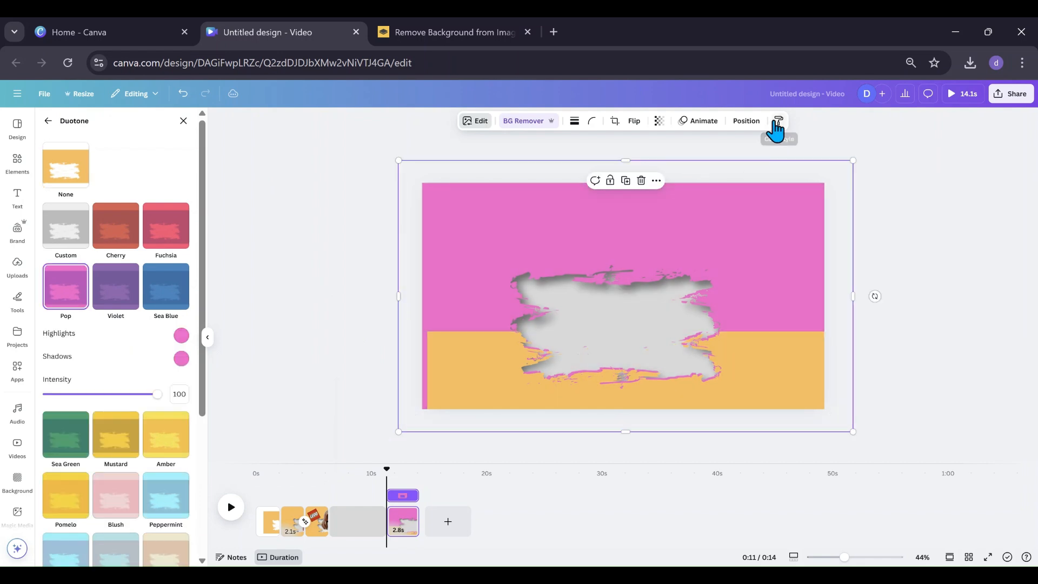
left_click(777, 121)
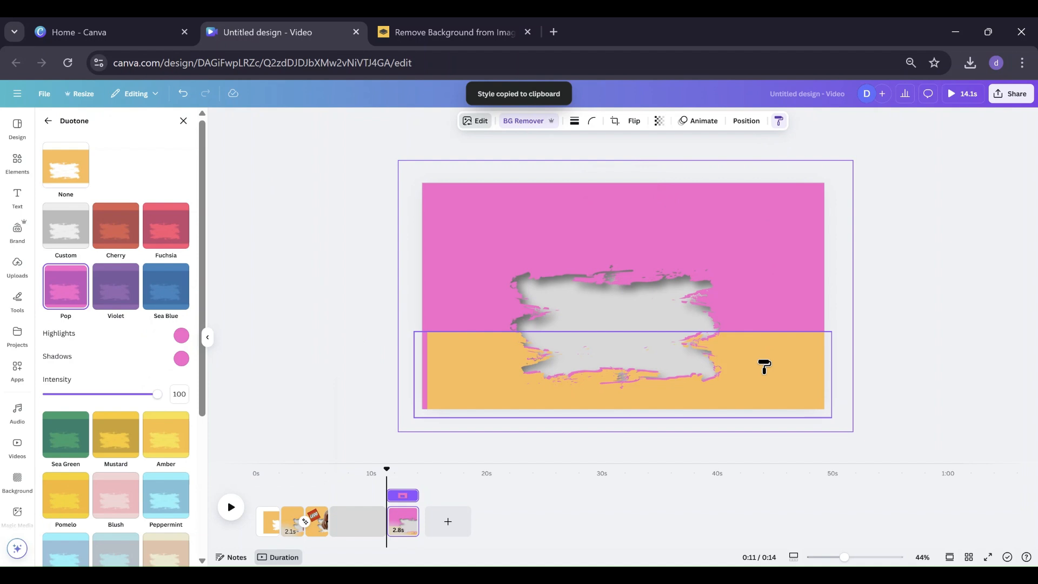
left_click(765, 376)
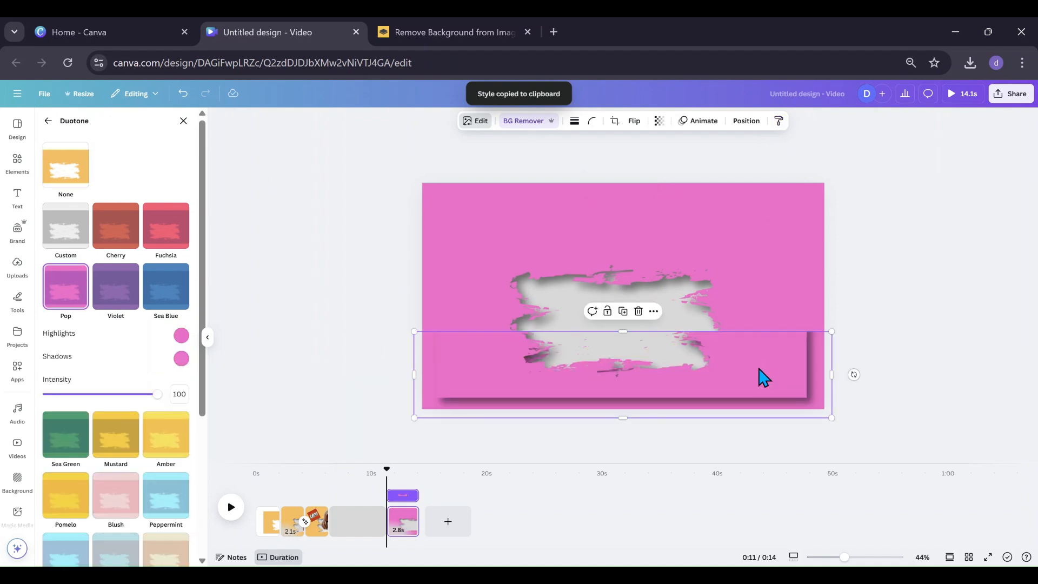
Step: Remove the shadow effect from the recoloured lower strip of the cutout
left_click(476, 121)
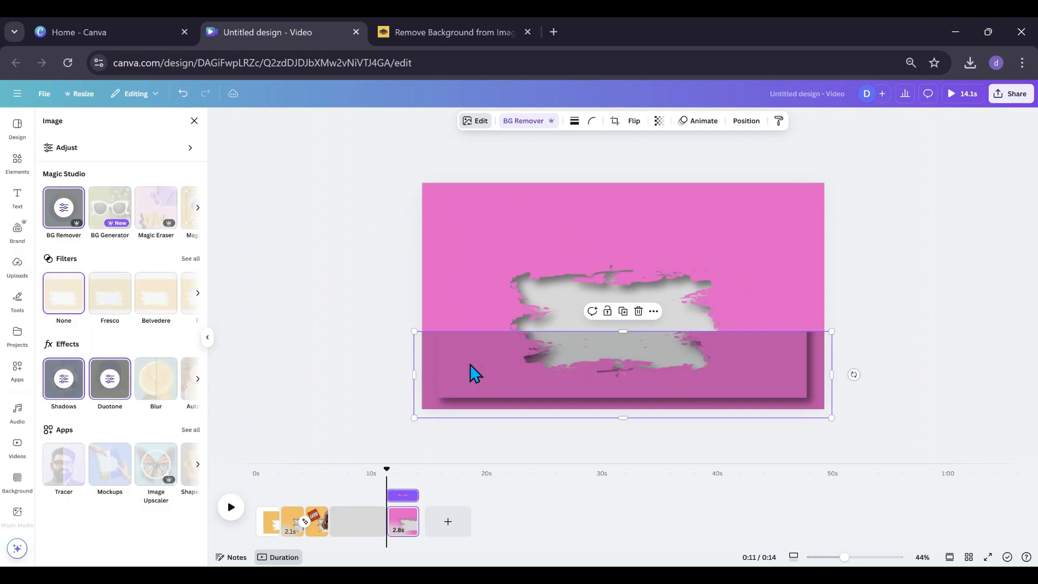
left_click(63, 381)
left_click(67, 167)
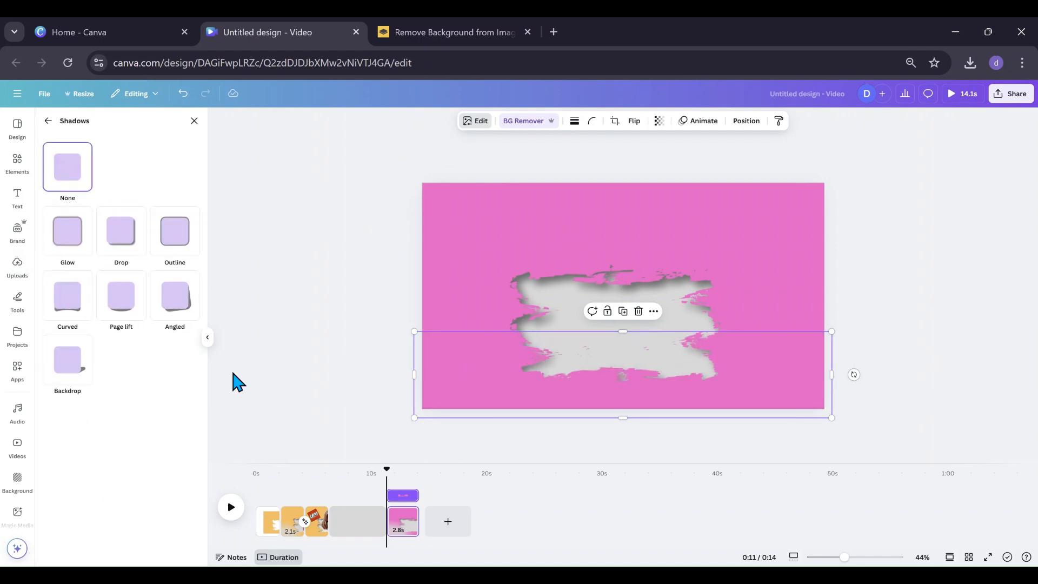
left_click(295, 367)
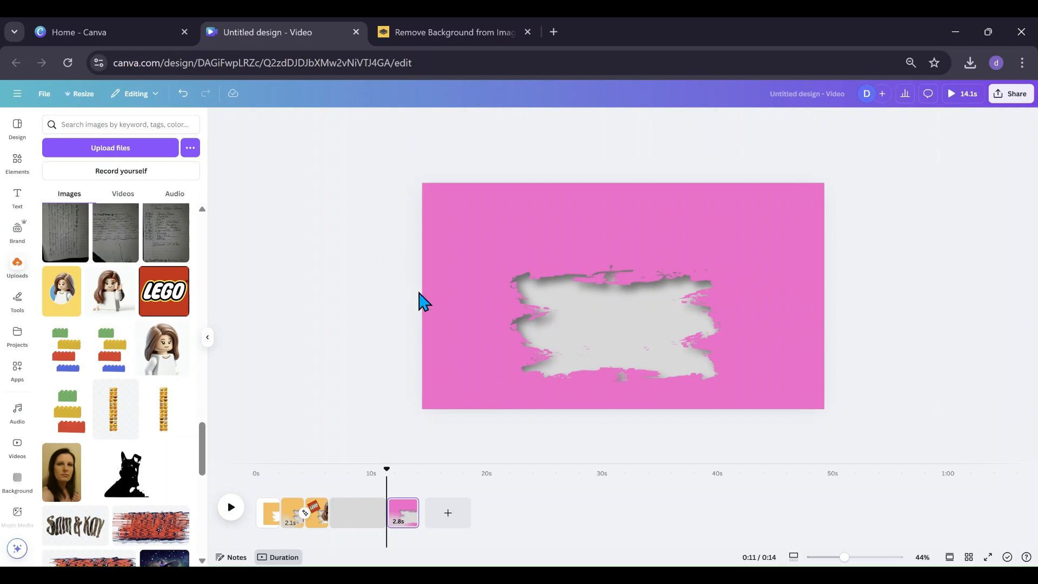
Step: Fill the page background behind the pink cutout with the pale yellow-to-pink default gradient
left_click(437, 311)
left_click(746, 121)
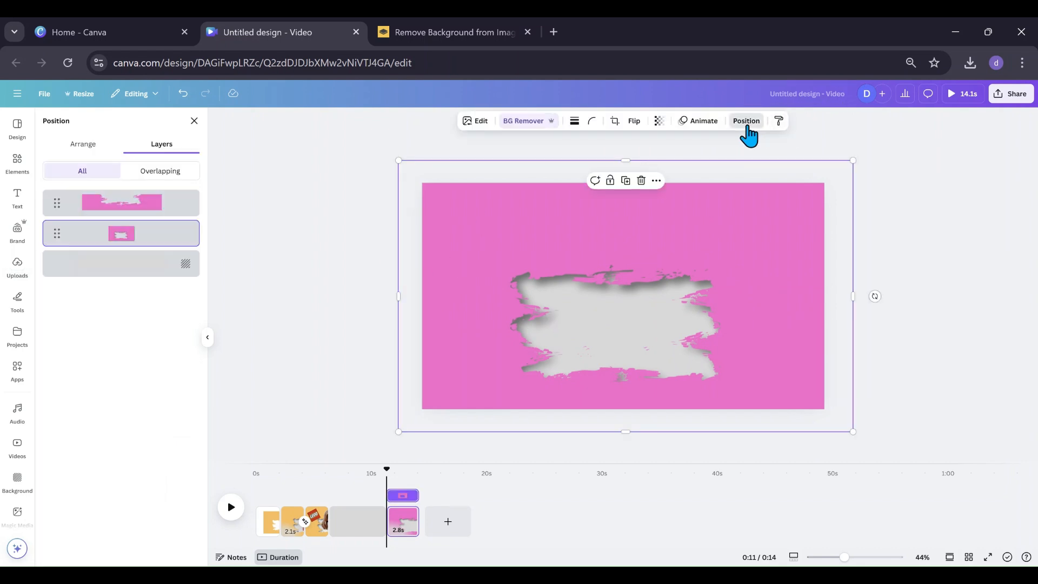
left_click(132, 265)
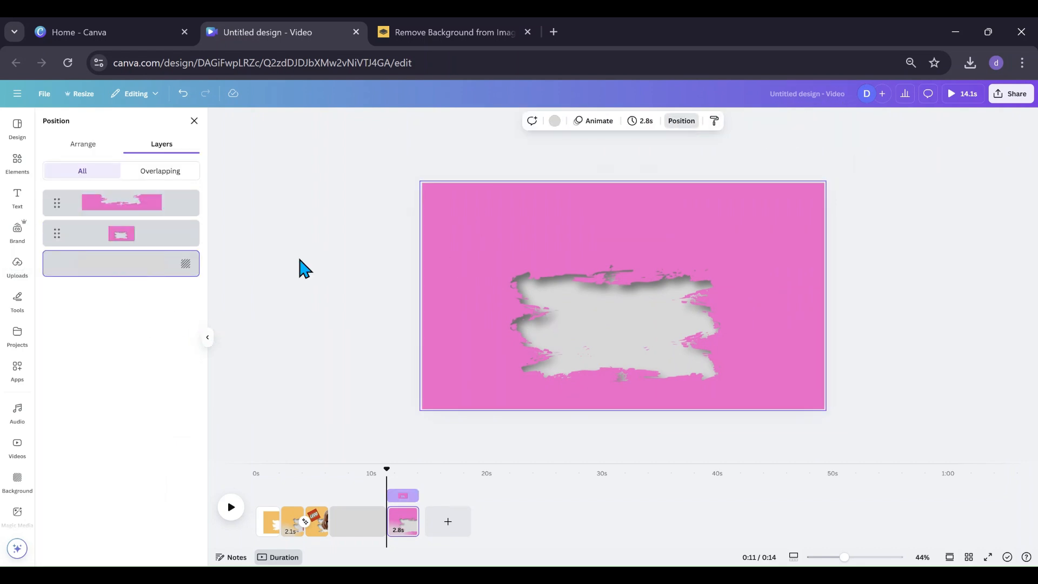
left_click(554, 120)
scroll(189, 419, "down", 2)
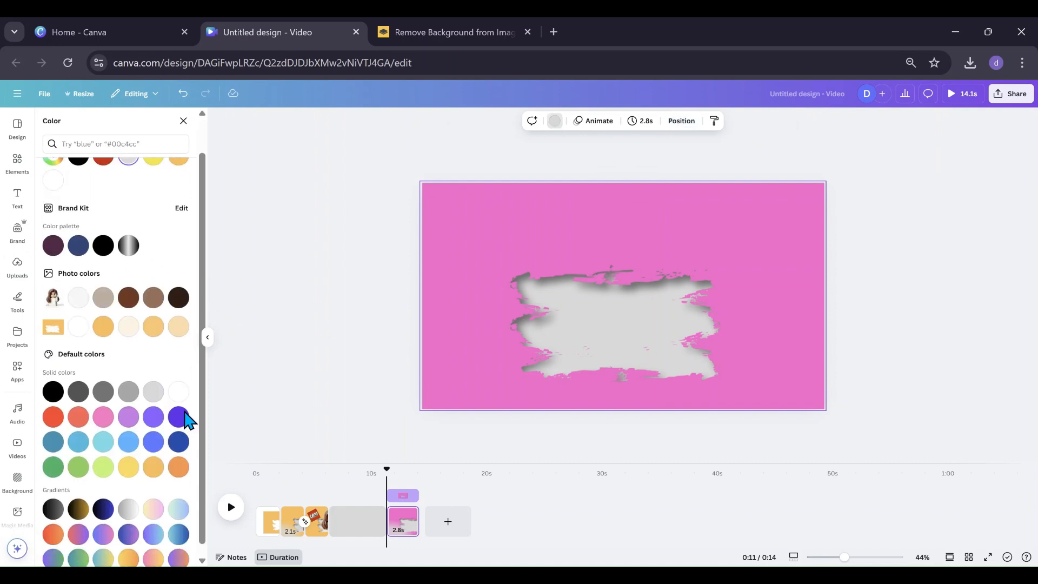
left_click(153, 498)
scroll(153, 498, "up", 2)
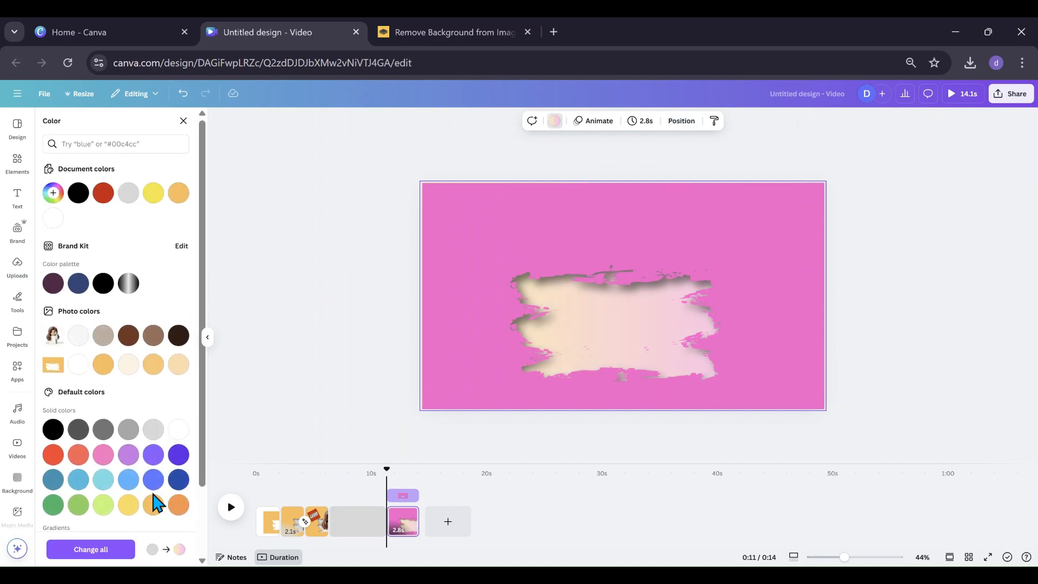
Step: Set the background gradient's style to vertical and give it a second pale yellow colour stop above the pink
left_click(53, 193)
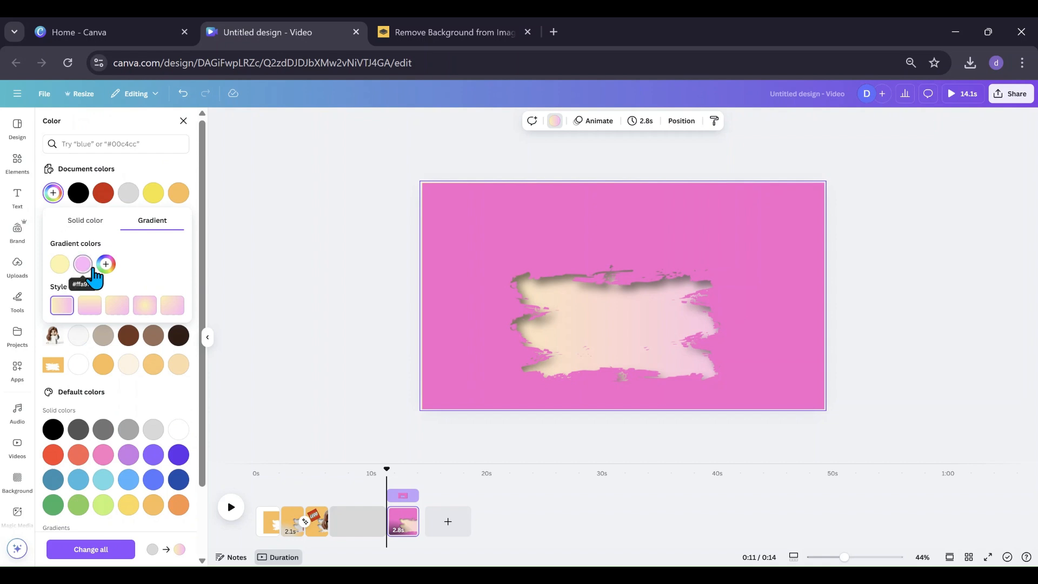
left_click(89, 307)
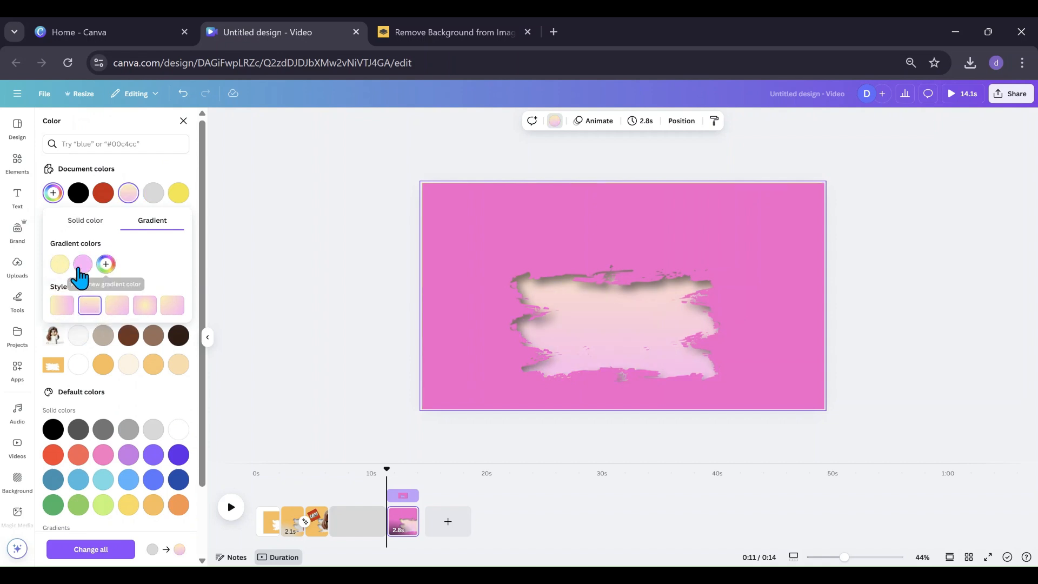
left_click_drag(60, 270, 108, 268)
left_click(106, 264)
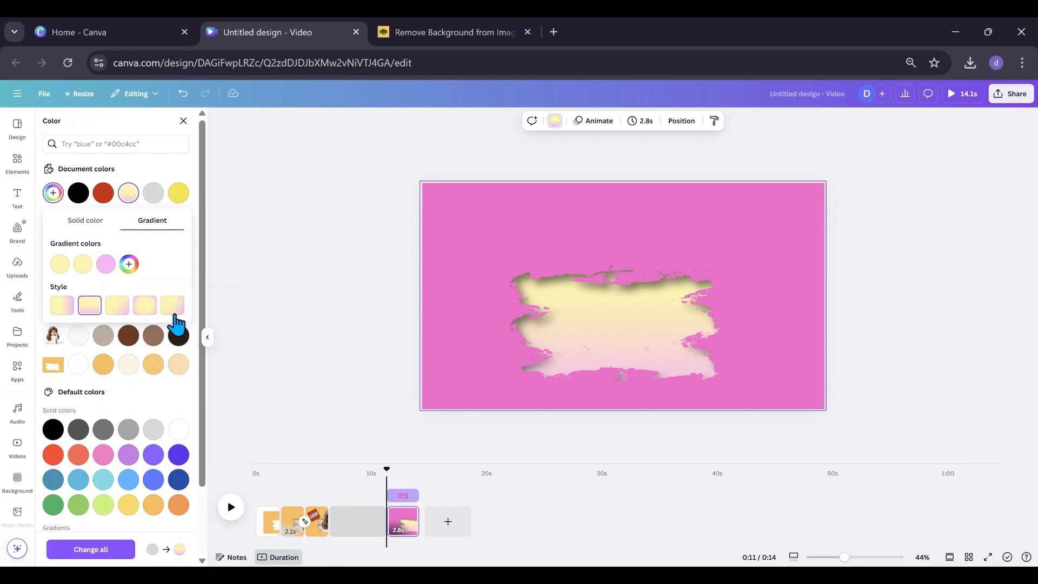
left_click(324, 347)
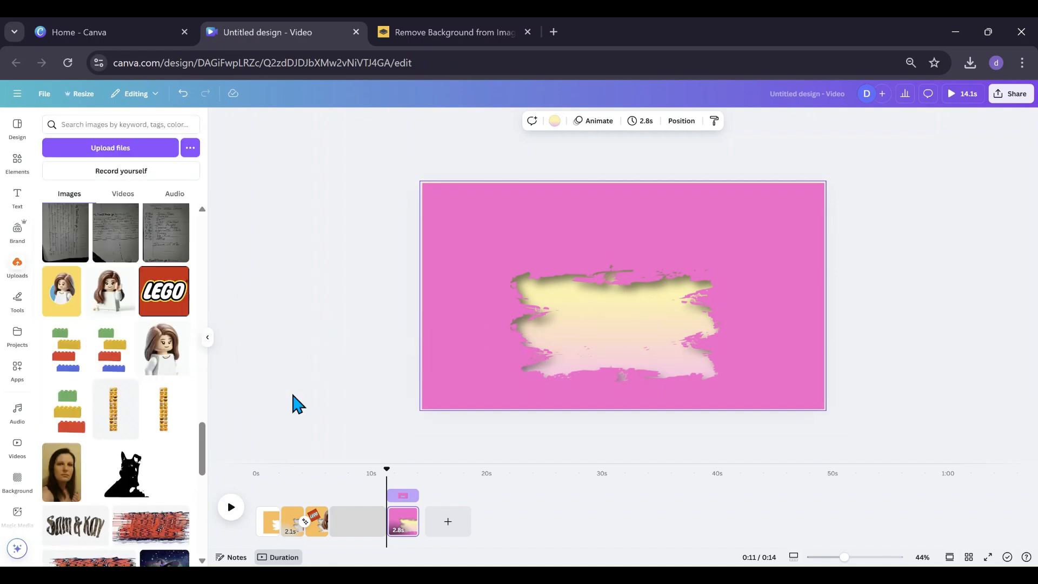
Step: Delete the orange rectangle from the first page, keeping the white brush stroke
left_click(267, 535)
left_click(575, 260)
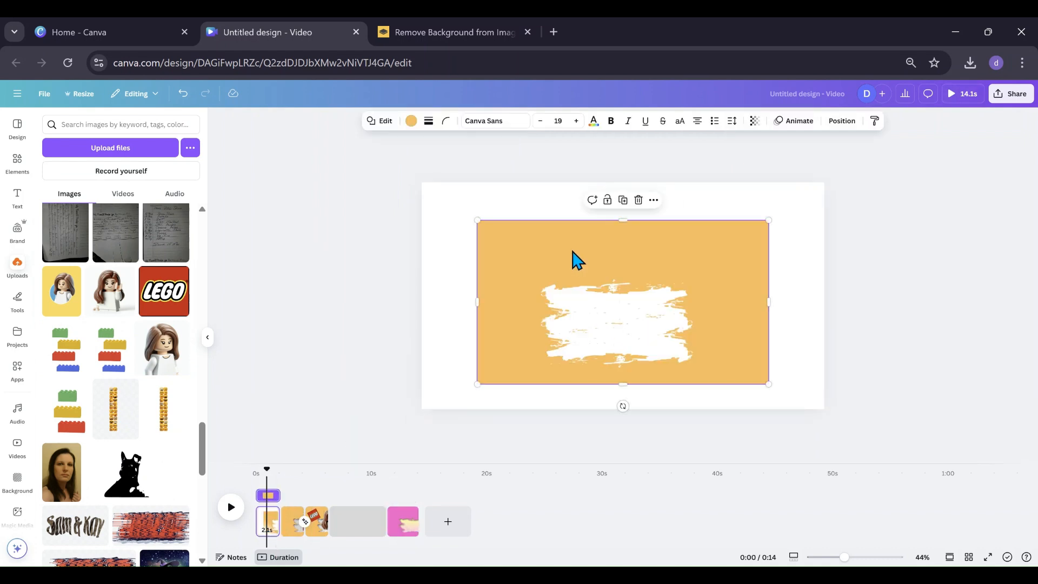
left_click(638, 200)
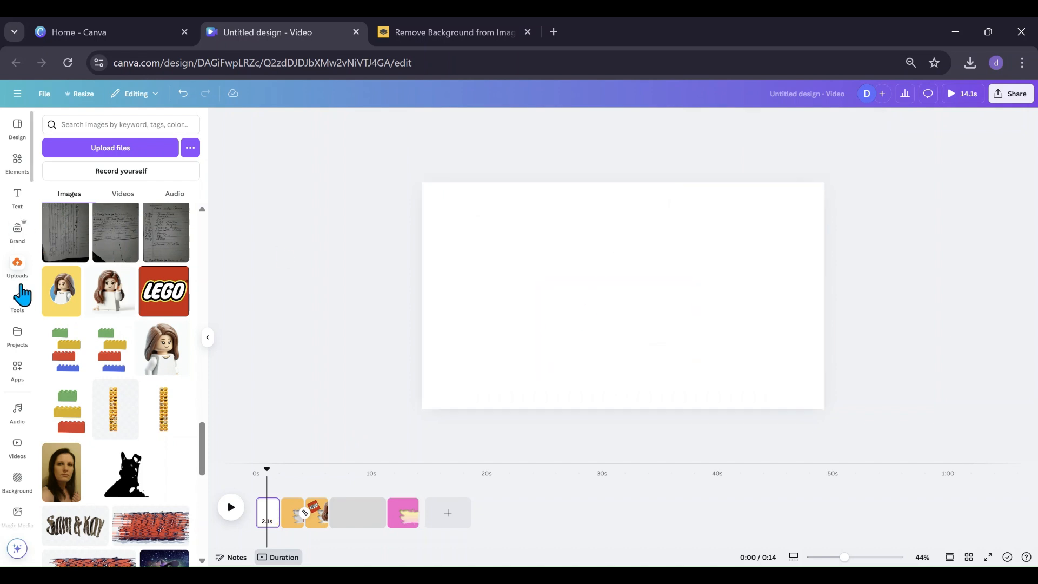
Step: Add the uploaded purple flaming heart image to the first page and enlarge it to the page's full width
scroll(100, 329, "down", 5)
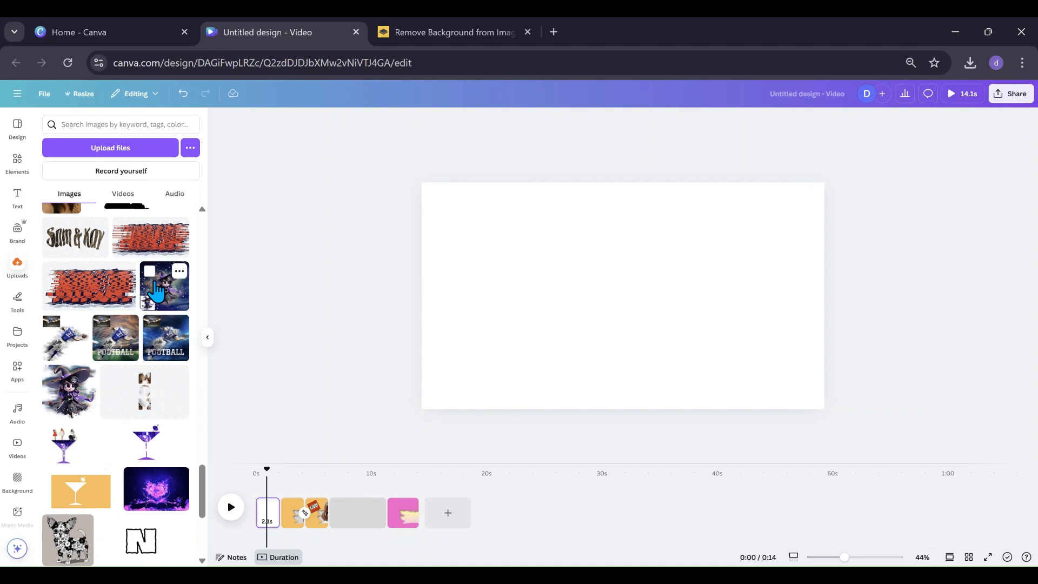
left_click(149, 495)
left_click_drag(528, 301, 448, 262)
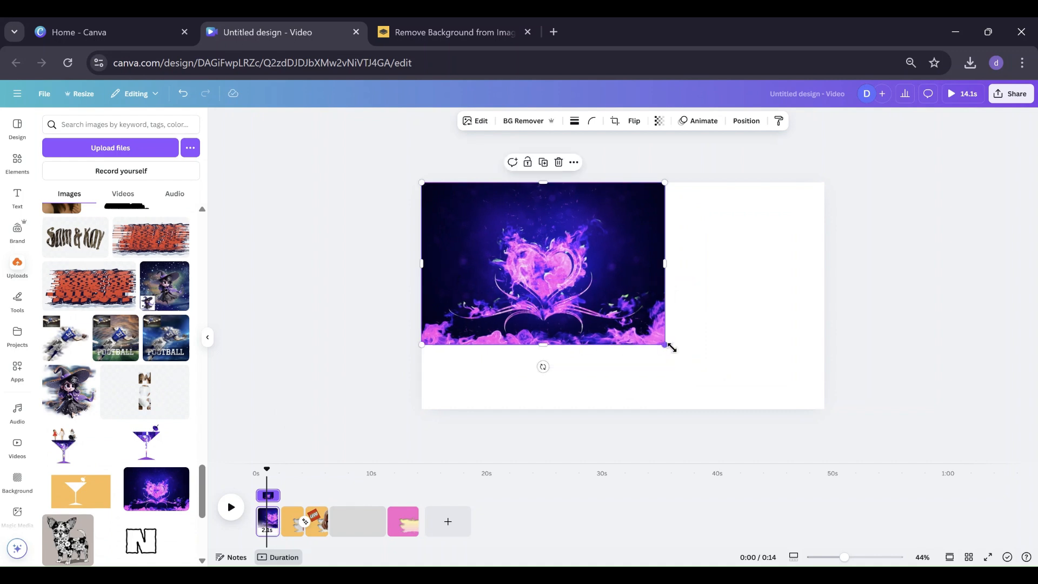
left_click_drag(671, 347, 861, 390)
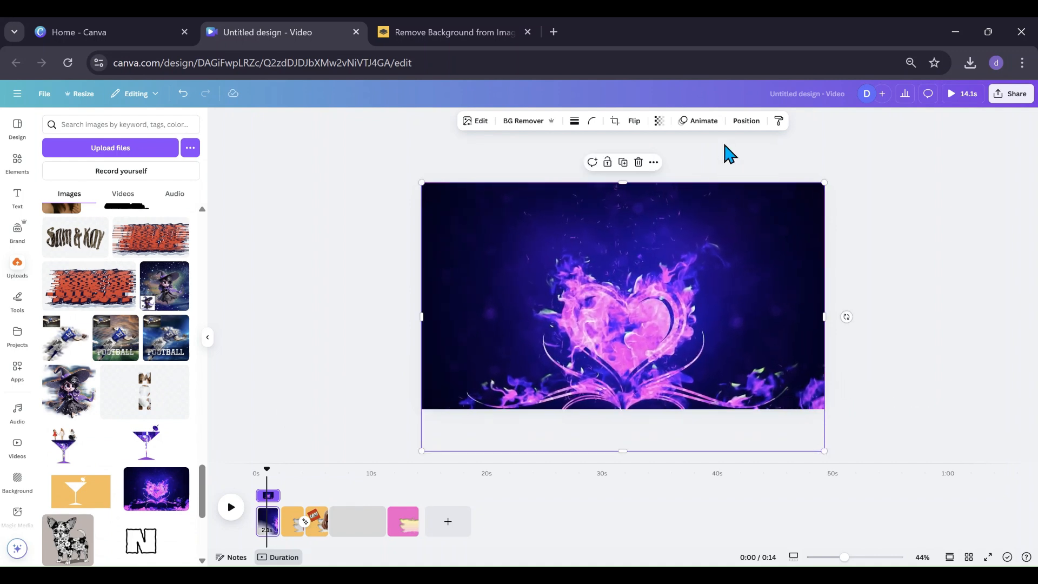
Step: Layer the white brush stroke above the flaming heart image and crop the image's lower edge to the page edge
left_click(746, 121)
left_click_drag(146, 243, 139, 203)
left_click(460, 373)
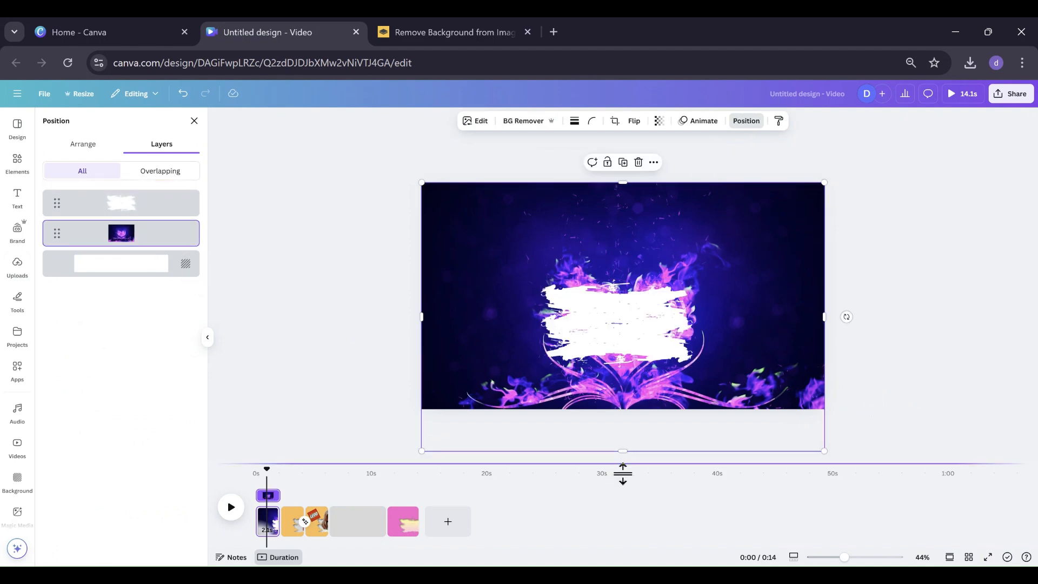
left_click_drag(624, 451, 625, 411)
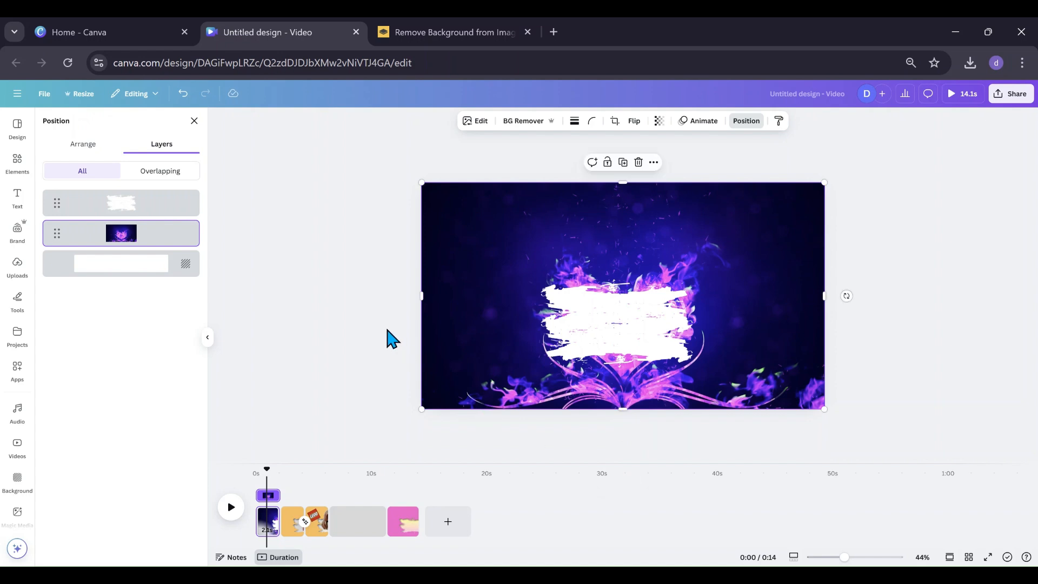
left_click(392, 338)
left_click_drag(344, 178, 772, 412)
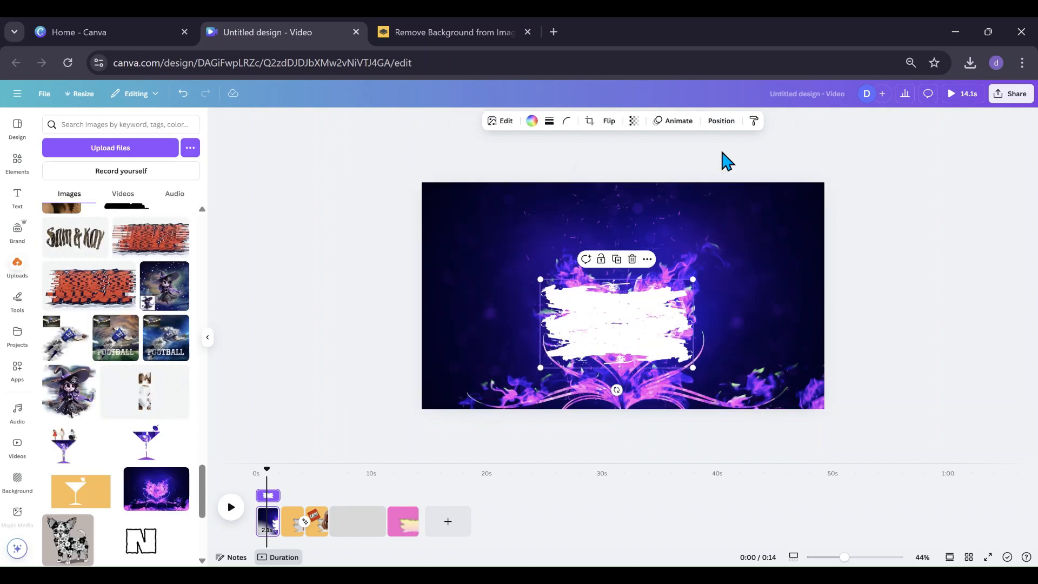
left_click(722, 121)
left_click(147, 251)
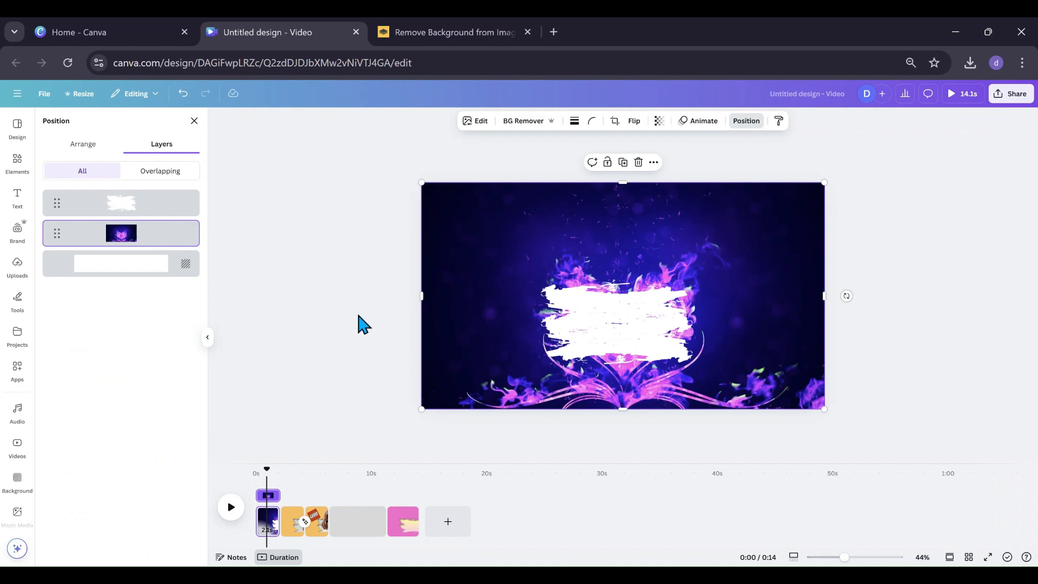
left_click_drag(423, 184, 475, 213)
left_click(183, 94)
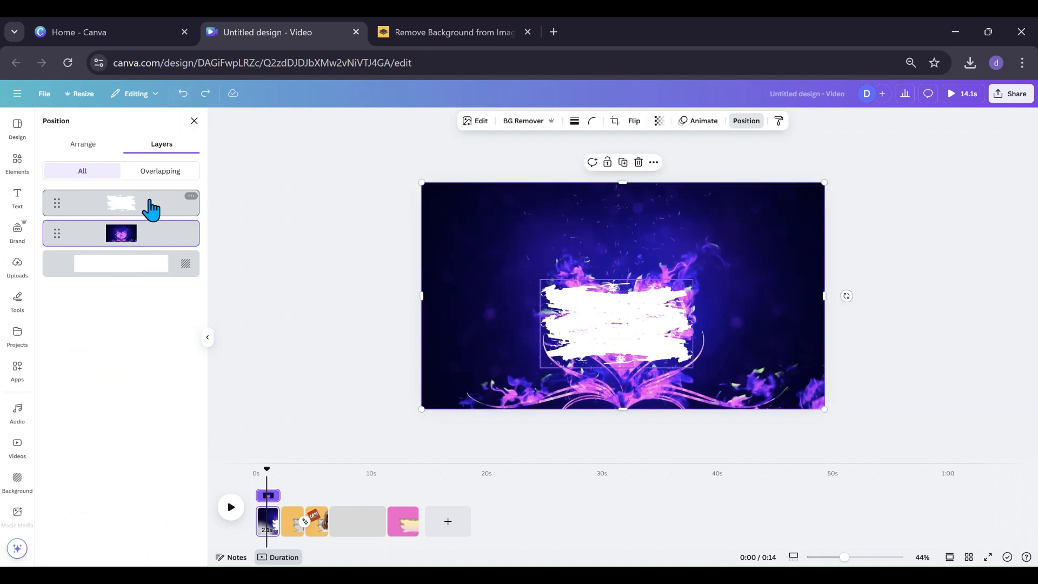
Step: Scale down the flaming heart image and white brush stroke together and centre them on the page
left_click(152, 210, "shift")
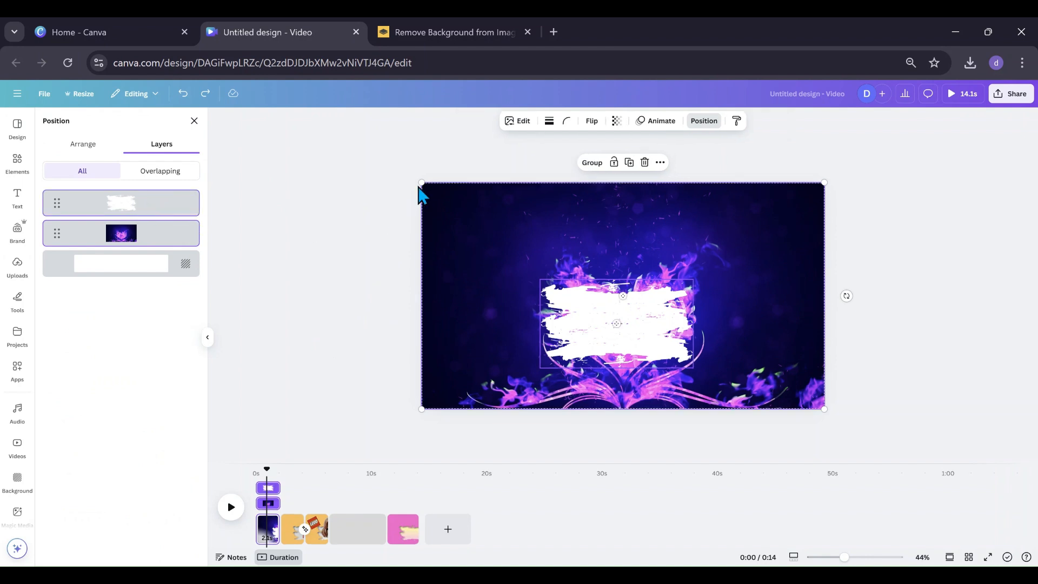
left_click_drag(424, 186, 535, 247)
left_click_drag(584, 297, 531, 259)
left_click(391, 315)
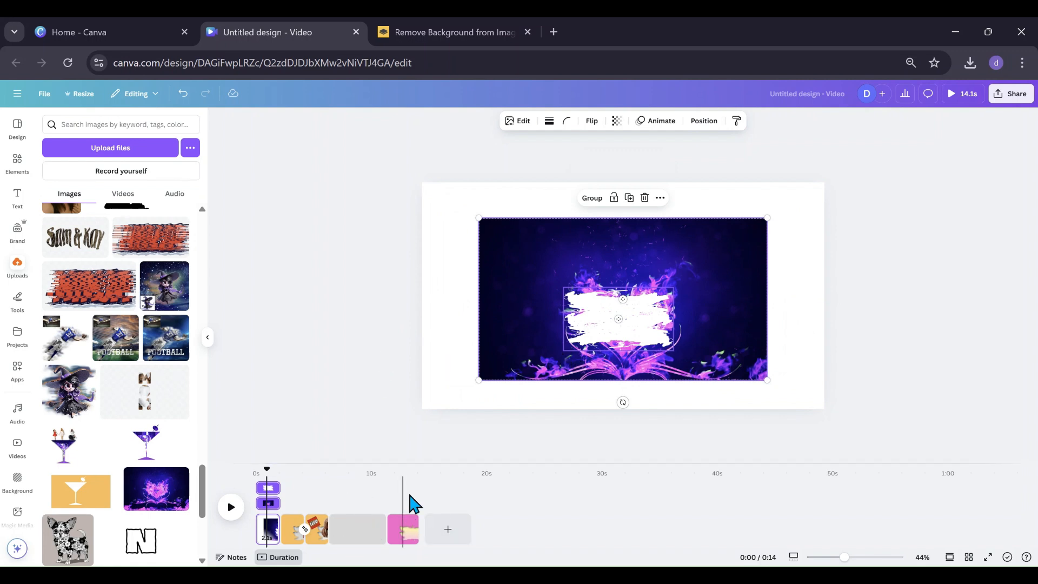
Step: Delete the white brush stroke from the flaming heart image
left_click(398, 328)
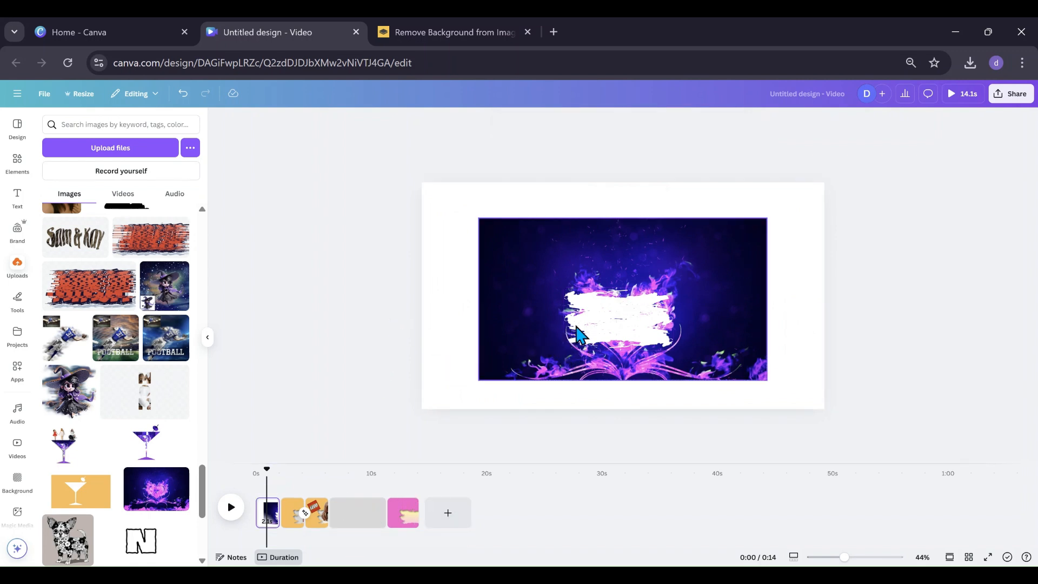
left_click(581, 333)
left_click(634, 267)
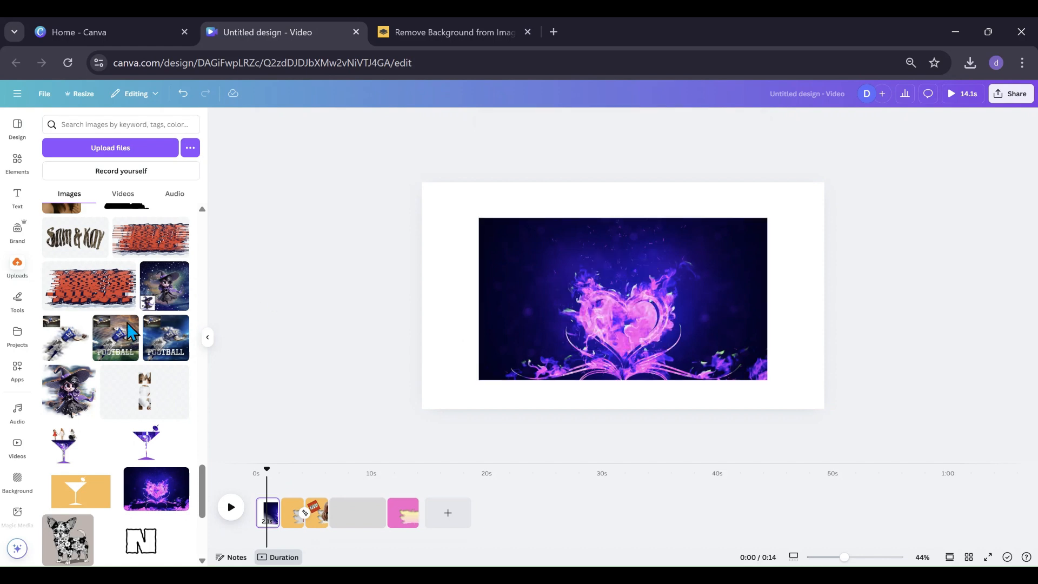
Step: Add a heart shape from the shapes library over the flaming heart image
left_click(20, 171)
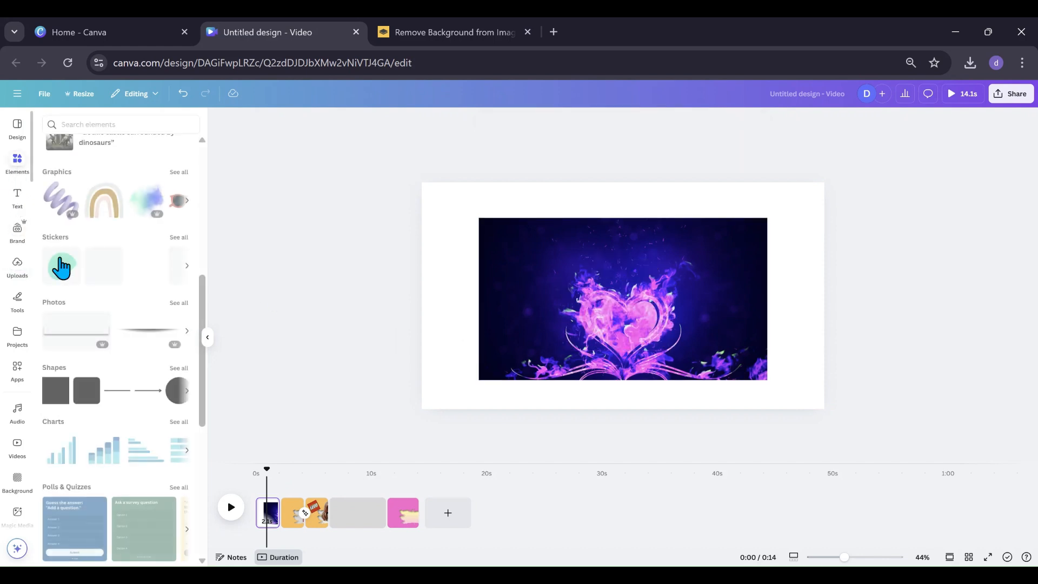
left_click(174, 368)
scroll(172, 378, "down", 2)
scroll(172, 378, "down", 2)
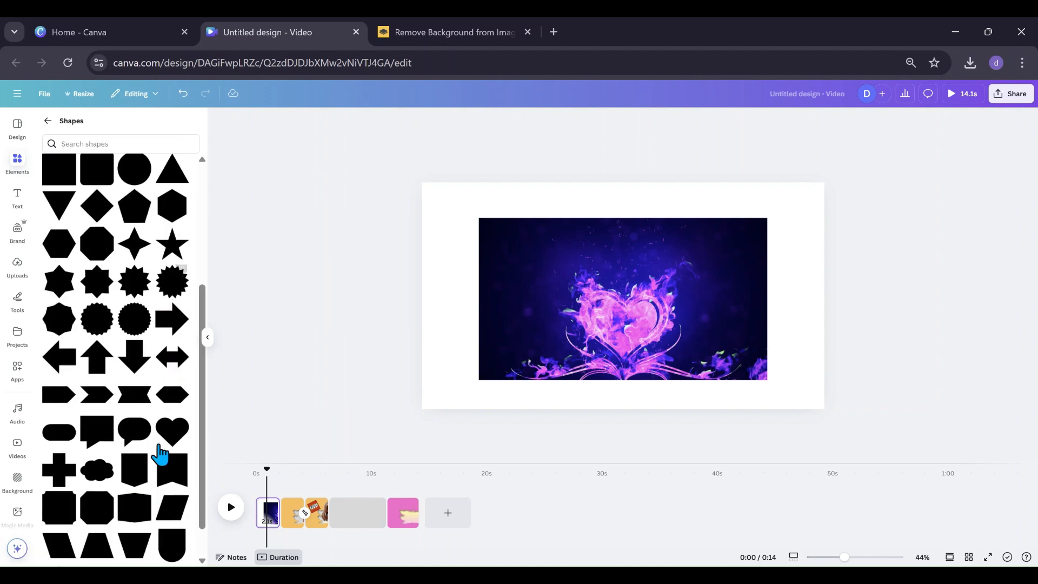
left_click(169, 437)
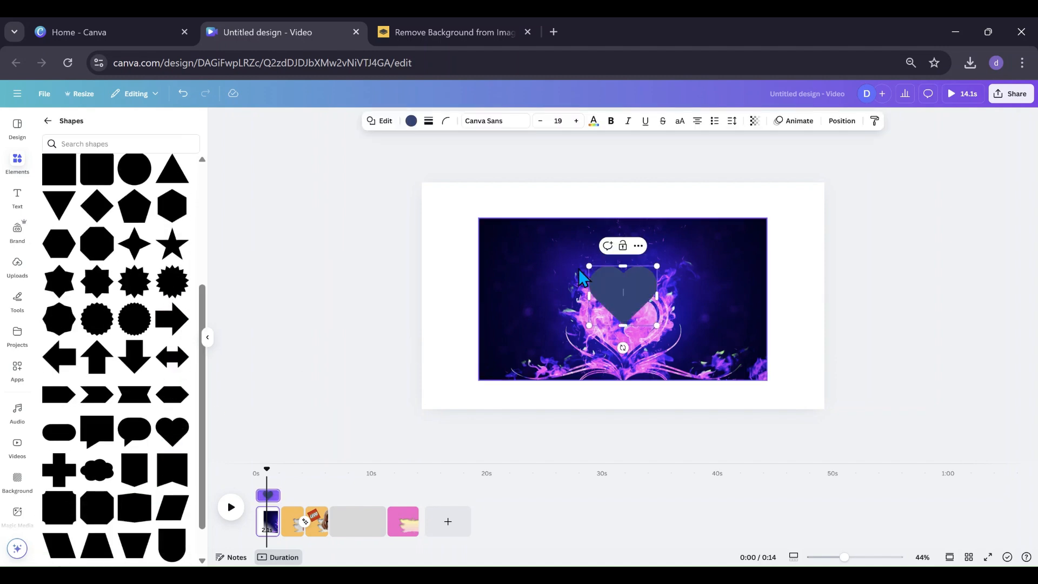
Step: Fill the heart shape with solid white
left_click(411, 121)
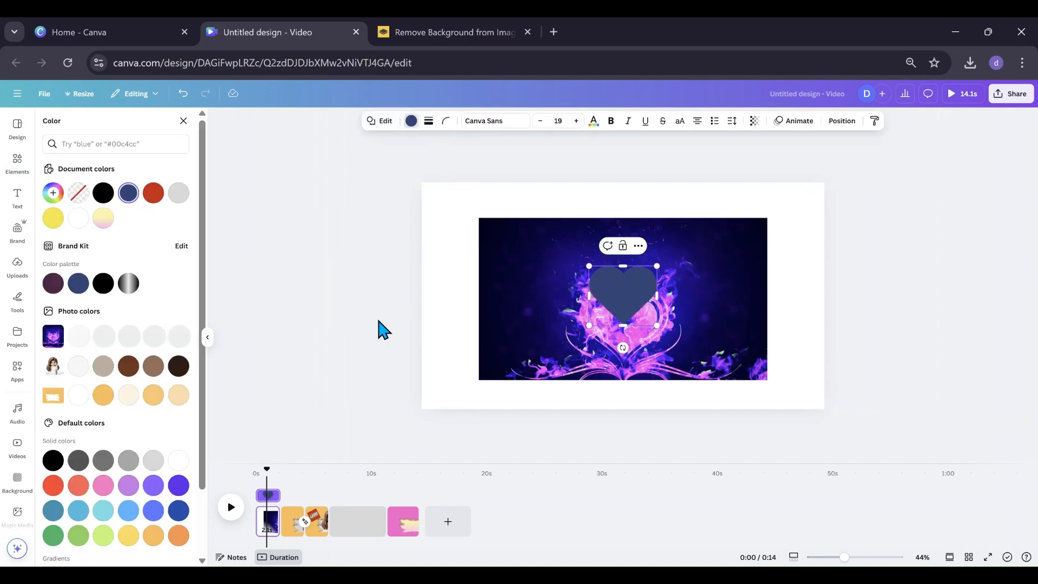
left_click(180, 461)
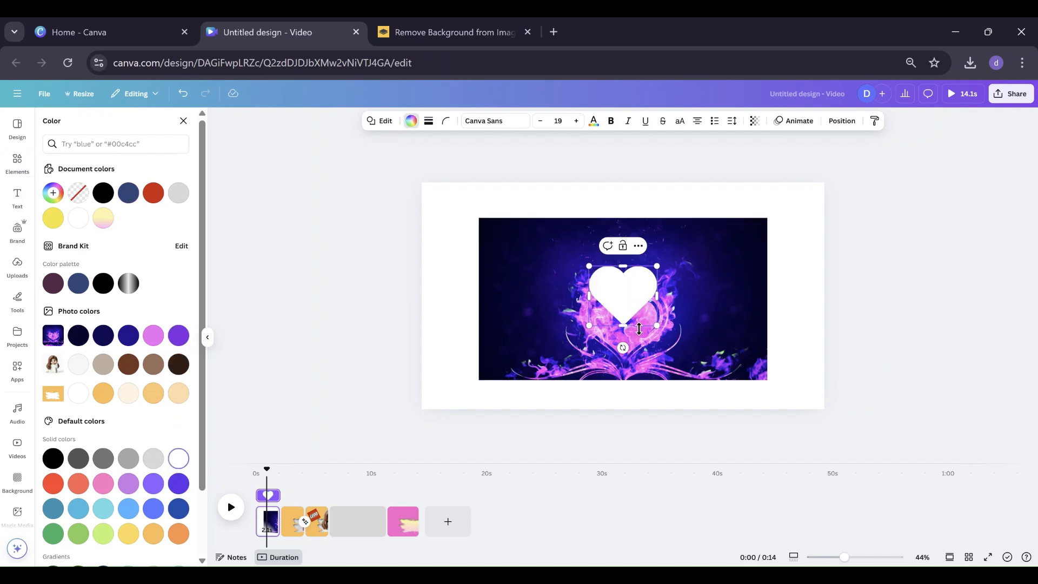
left_click(627, 305)
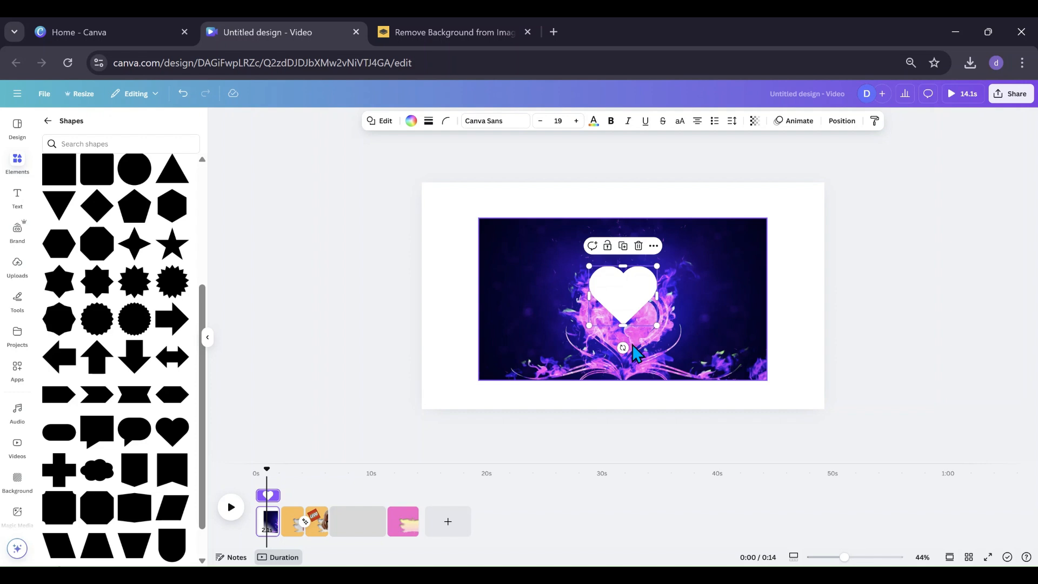
Step: Duplicate the white heart twice and tilt the copies to either side of it, overlapping to form a fan-shaped cluster
left_click_drag(623, 348, 600, 343)
left_click_drag(635, 298, 593, 279)
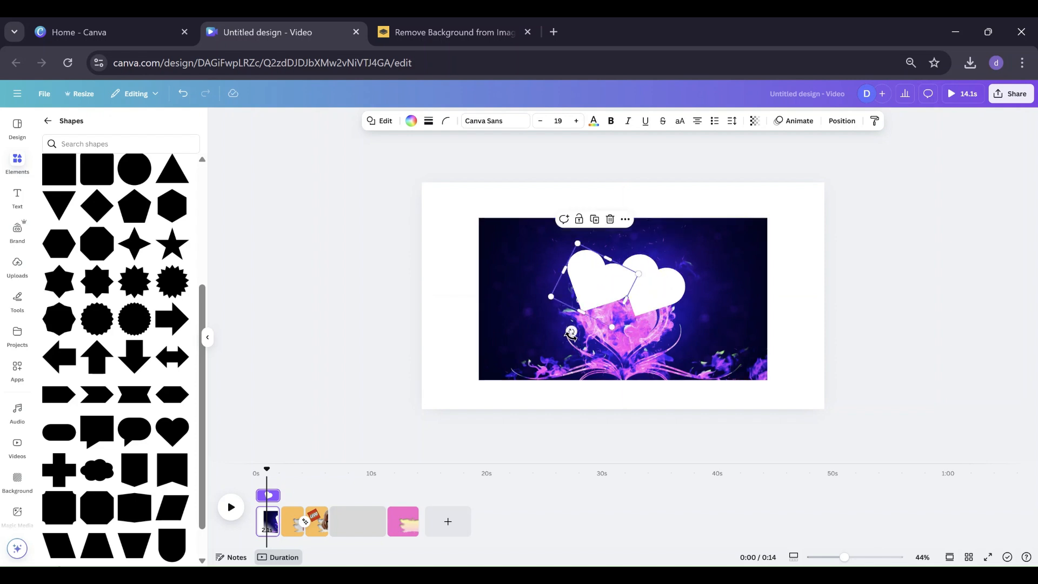
left_click_drag(572, 333, 636, 343)
left_click_drag(589, 279, 597, 286)
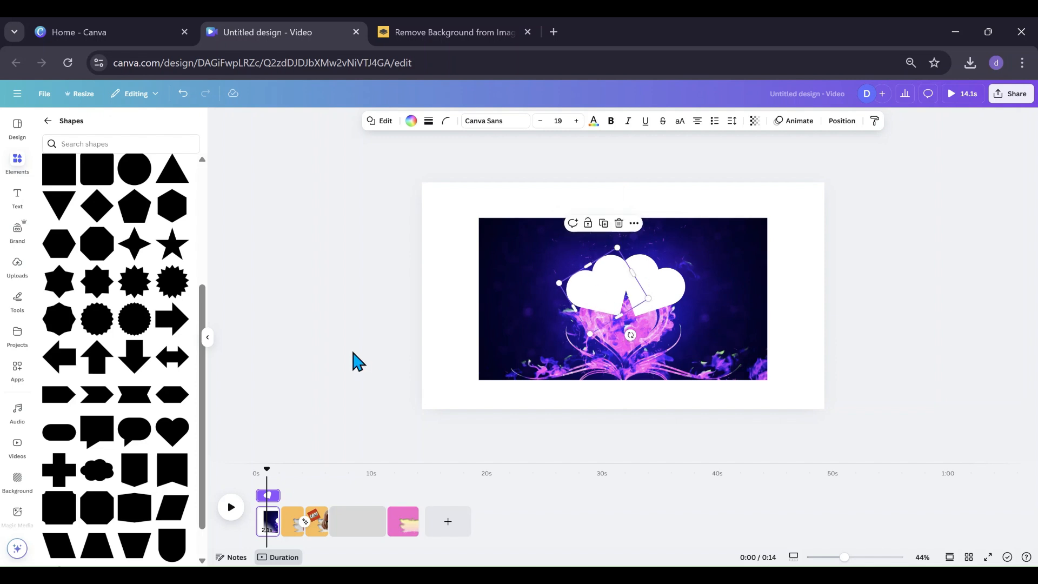
left_click(359, 362)
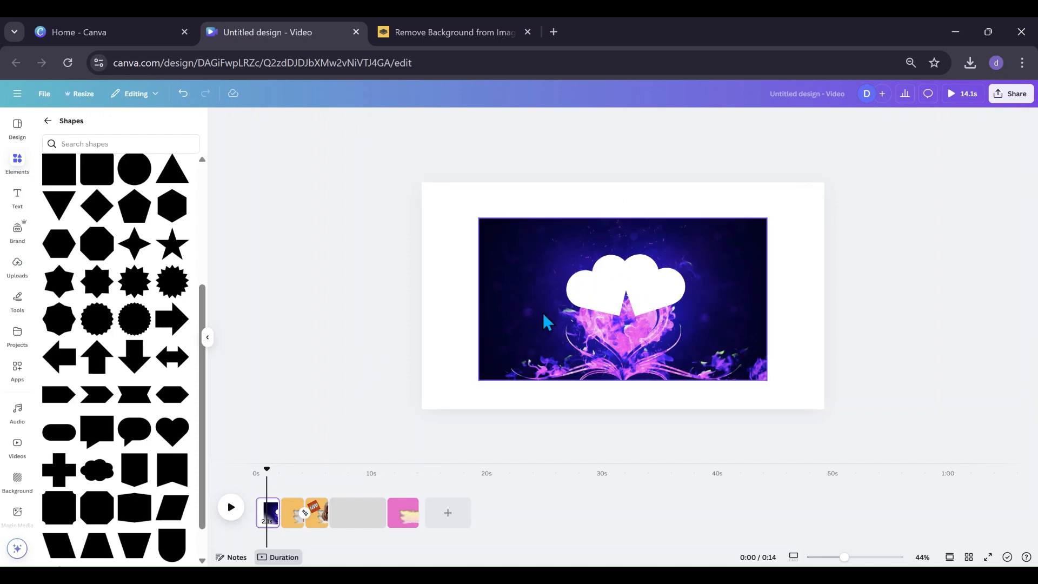
Step: Add a new page at the end of the video and insert the uploaded floral image with the cloud-shaped cutout
left_click(208, 337)
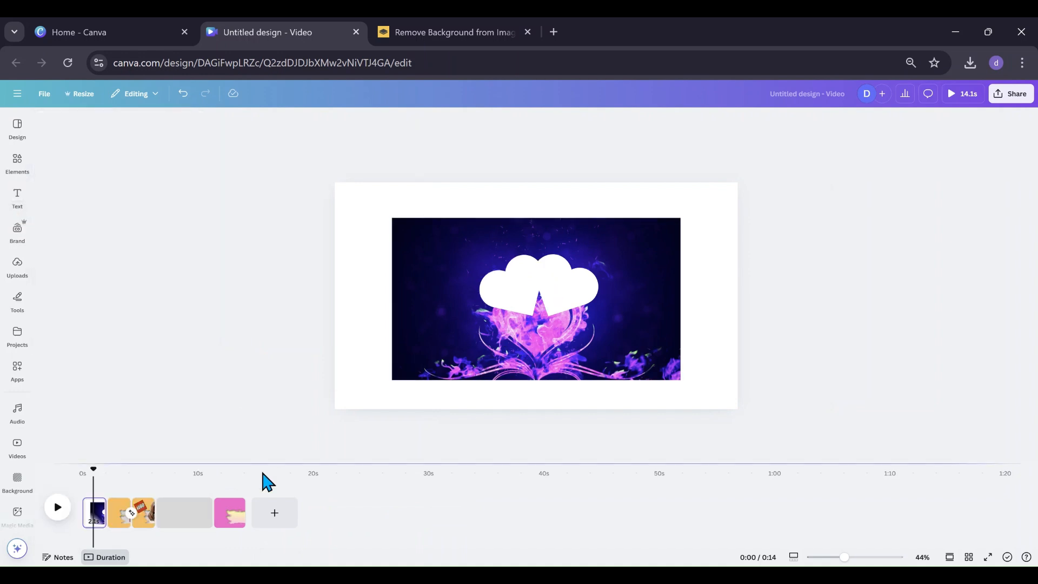
left_click(274, 513)
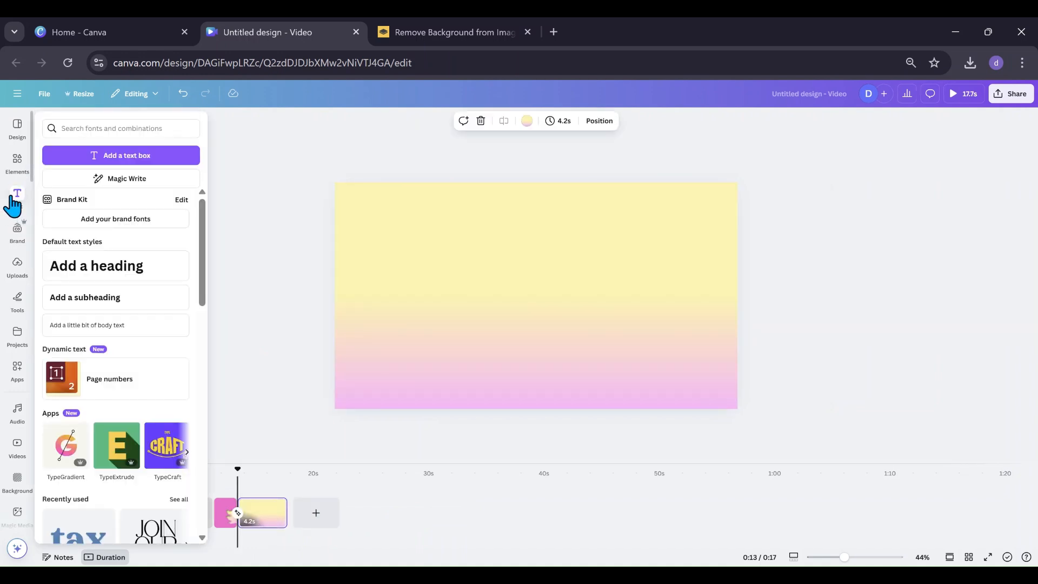
left_click(19, 272)
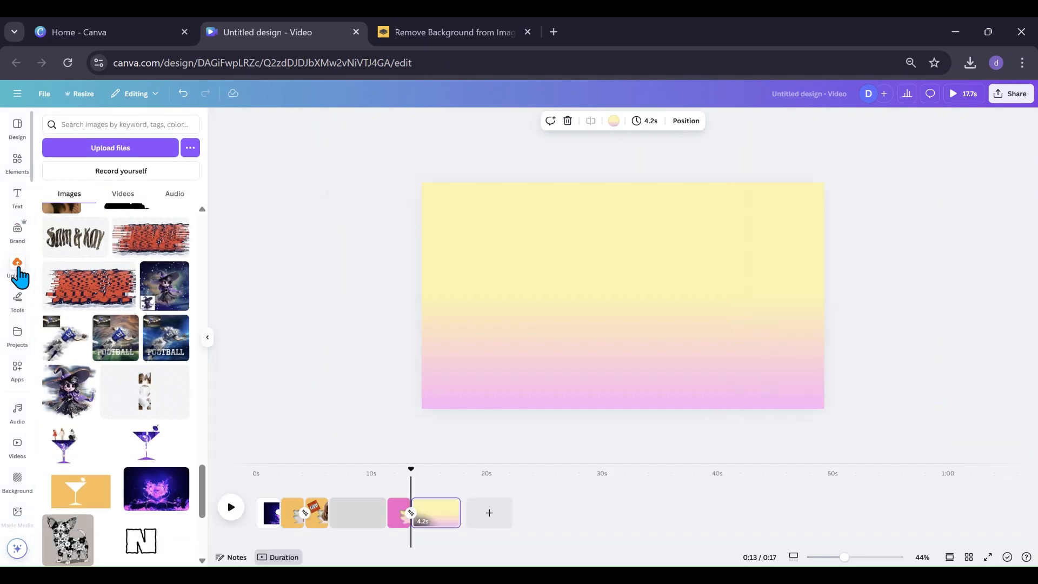
scroll(95, 313, "up", 10)
scroll(96, 314, "up", 10)
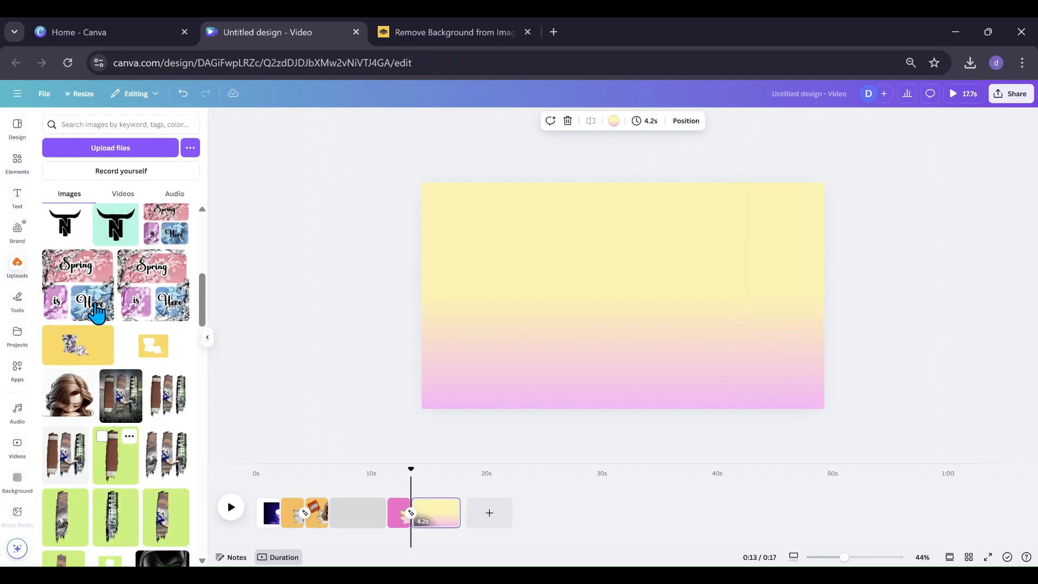
scroll(97, 312, "down", 2)
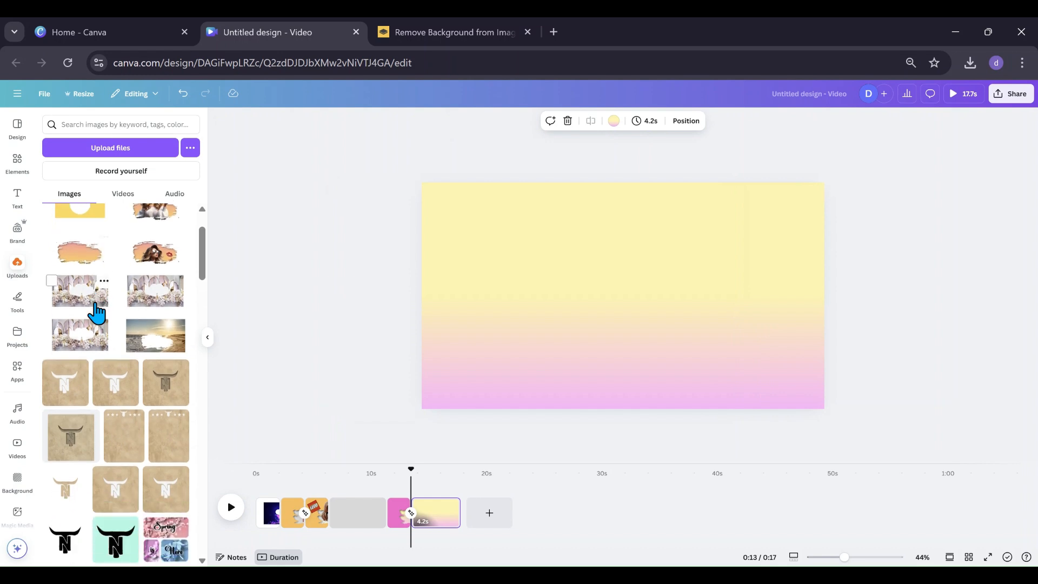
scroll(97, 312, "up", 2)
scroll(97, 312, "down", 2)
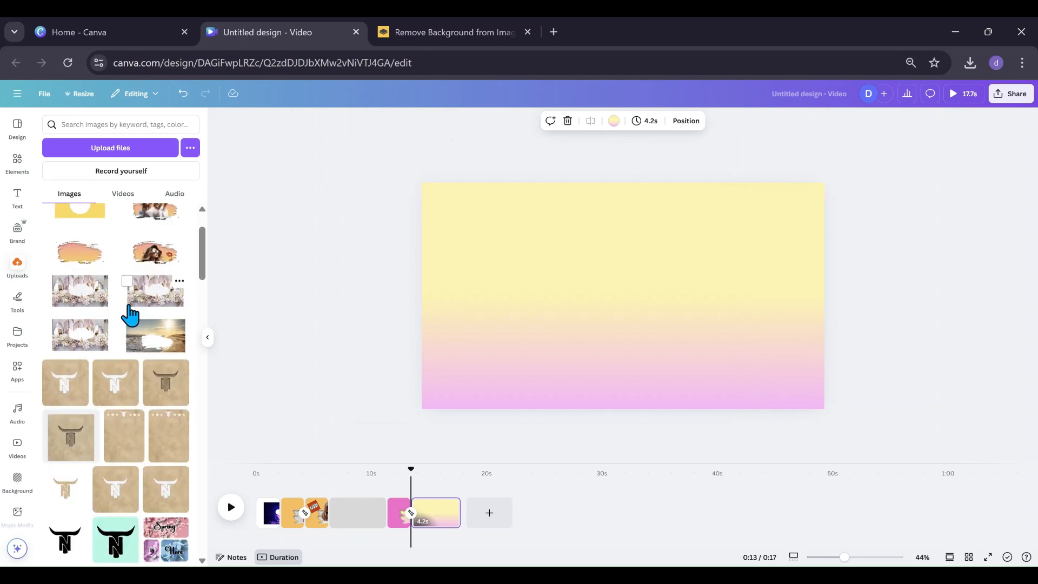
left_click(86, 325)
Step: Enlarge the floral cutout image to about the page's width and reposition it on the page
left_click_drag(565, 326, 501, 297)
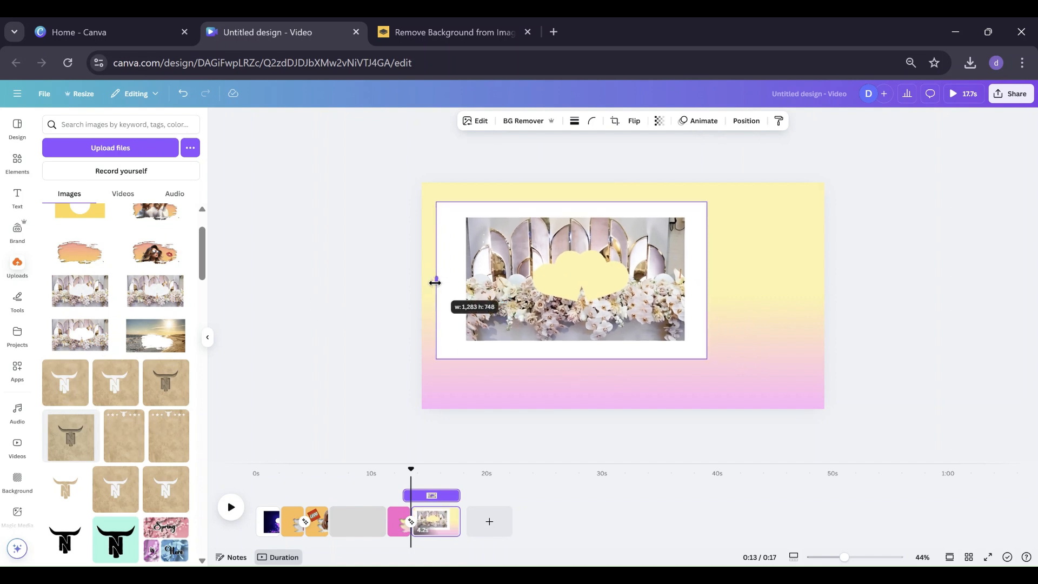
left_click_drag(484, 280, 553, 305)
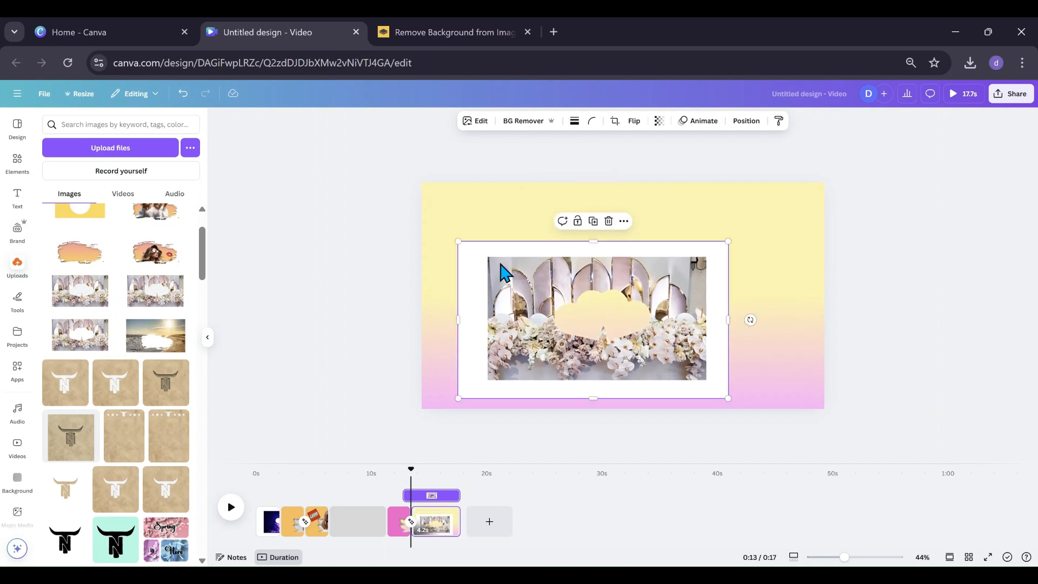
left_click_drag(458, 240, 339, 163)
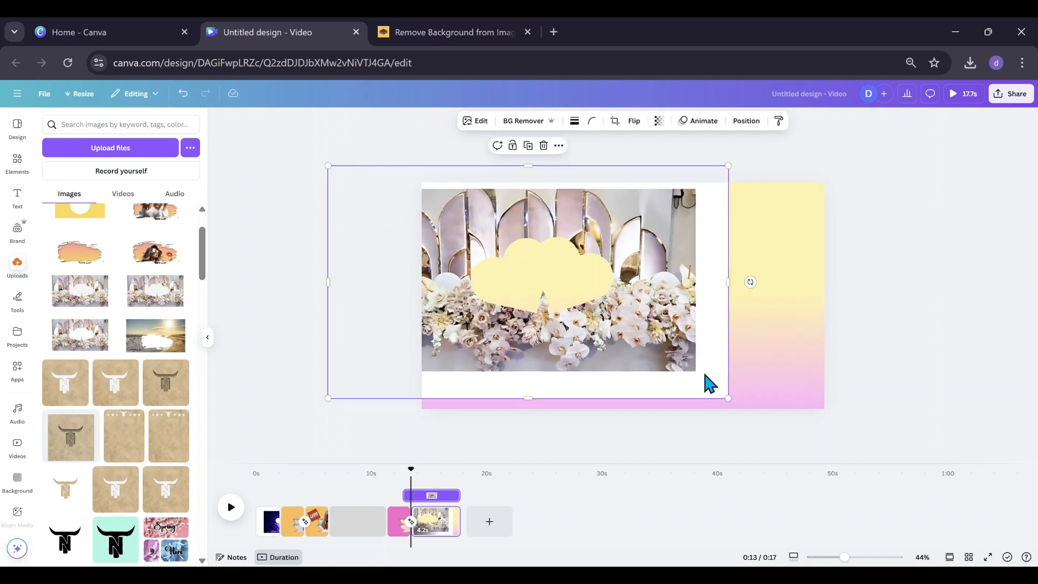
left_click_drag(676, 342, 727, 359)
Step: Apply a custom Duotone effect to the floral image with white highlights and #FFFFFF shadows
left_click(476, 121)
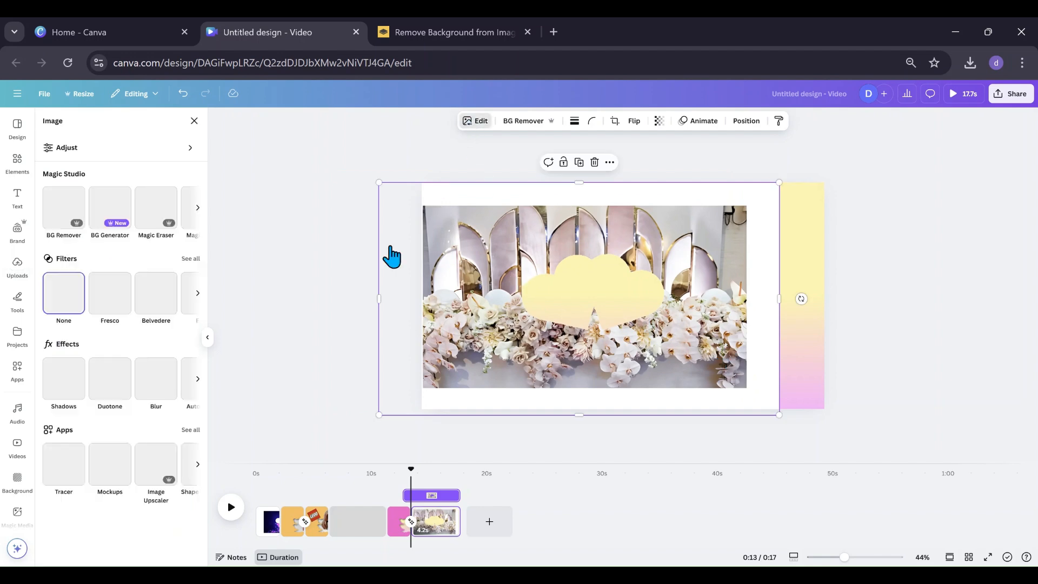
left_click(113, 393)
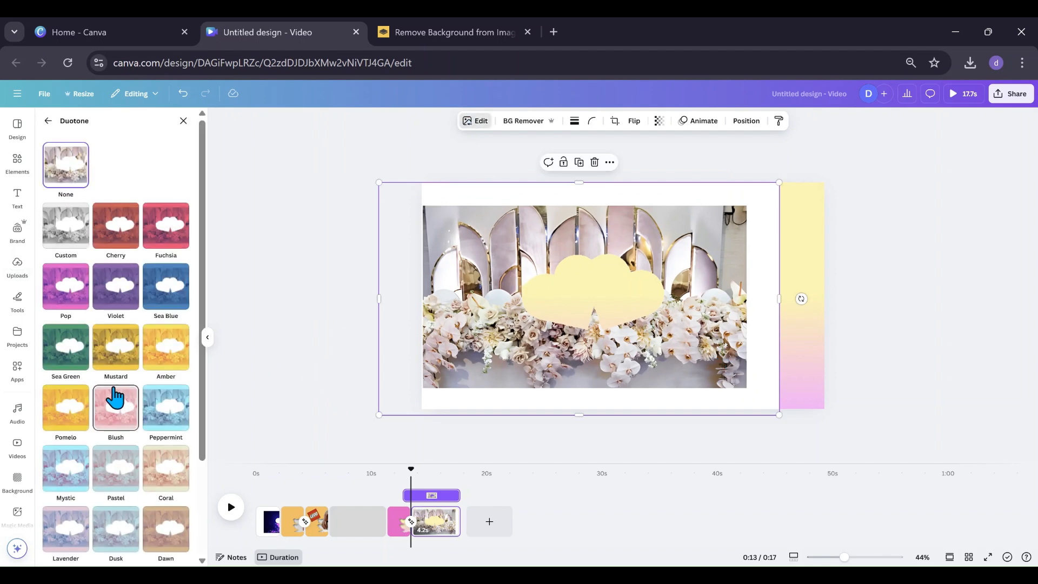
left_click(66, 242)
left_click(182, 275)
left_click_drag(188, 305, 162, 289)
left_click(166, 296)
left_click(181, 297)
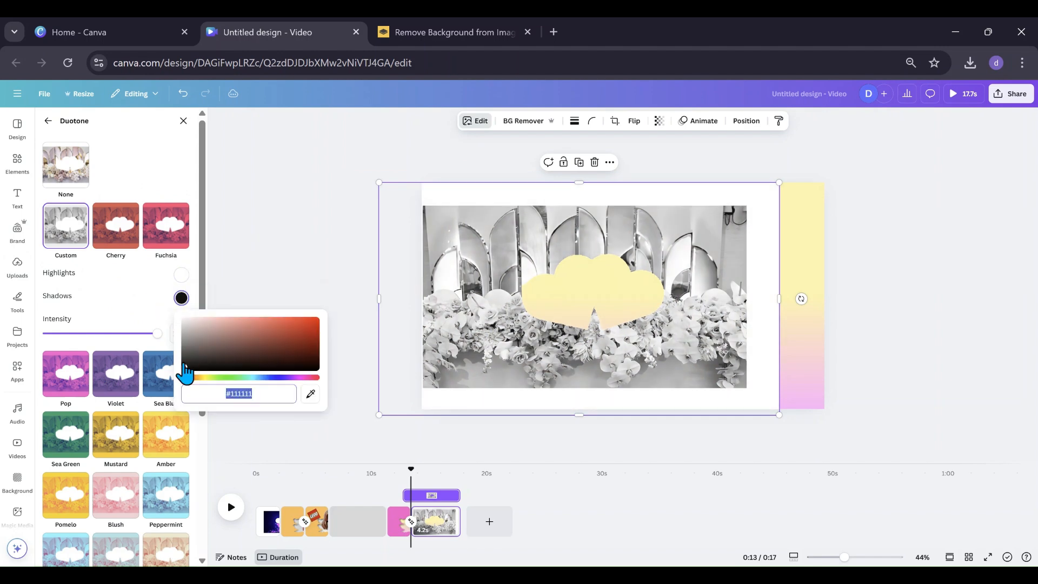
left_click_drag(190, 370, 142, 313)
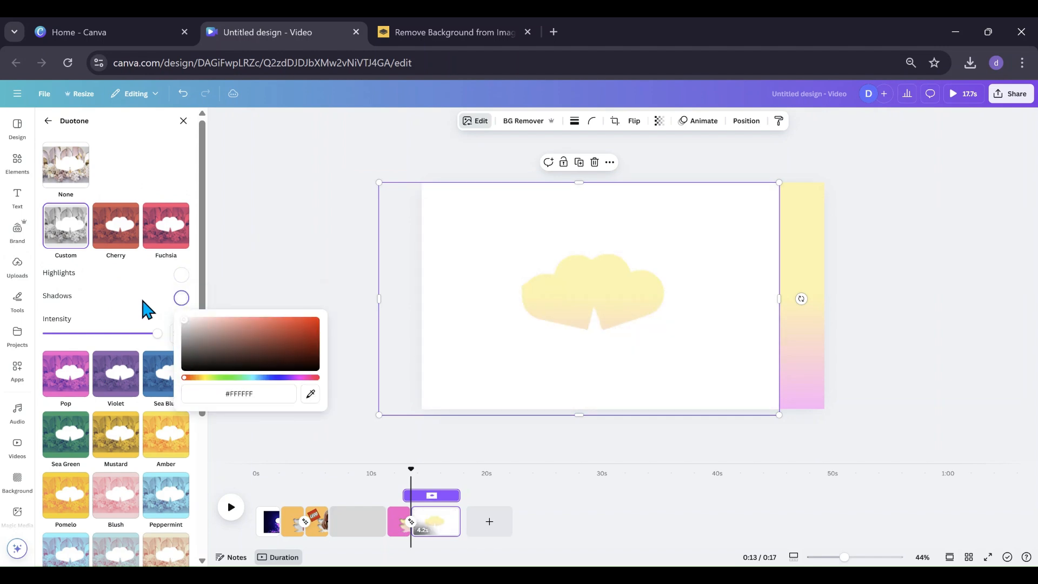
Step: Enlarge and reposition the whitened cutout image so it covers the whole page around its opening
left_click_drag(505, 344, 538, 337)
left_click_drag(810, 409, 846, 430)
left_click_drag(781, 378, 756, 373)
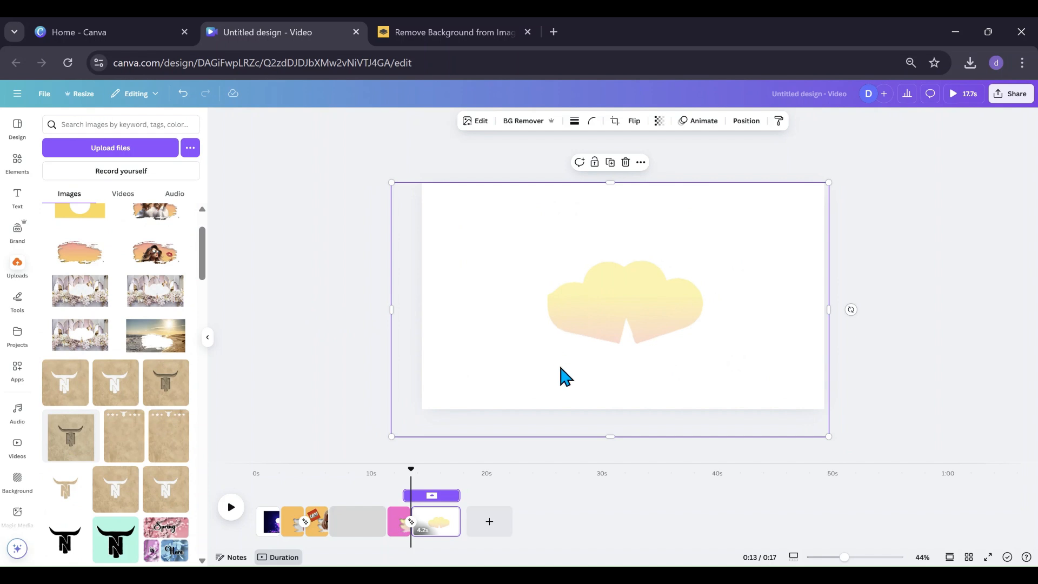
Step: Add another page, insert the uploaded beach image with the brush-stroke area, and move it to the page's upper-left corner
left_click(486, 529)
left_click(163, 346)
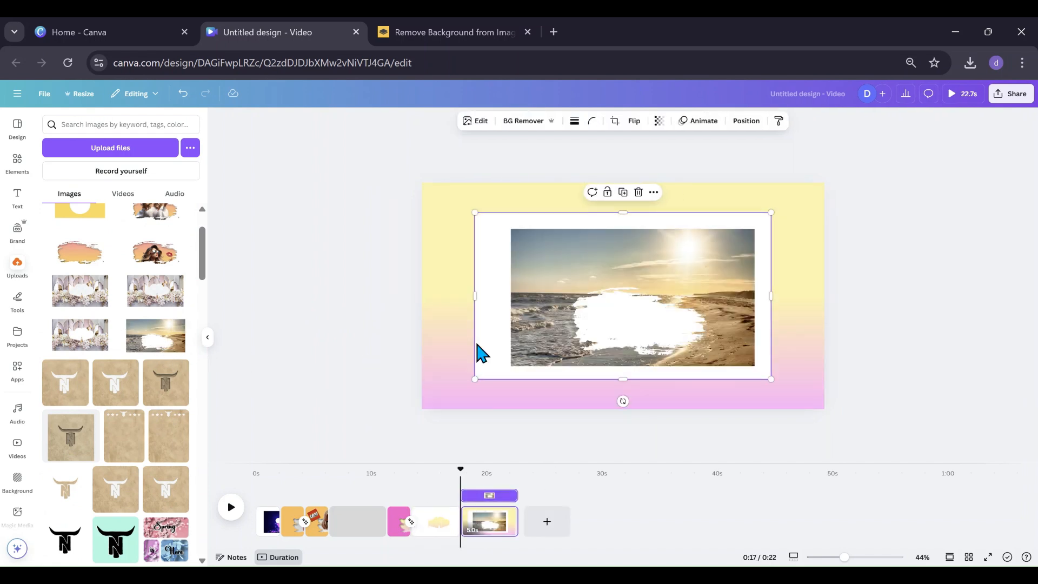
left_click_drag(597, 309, 543, 276)
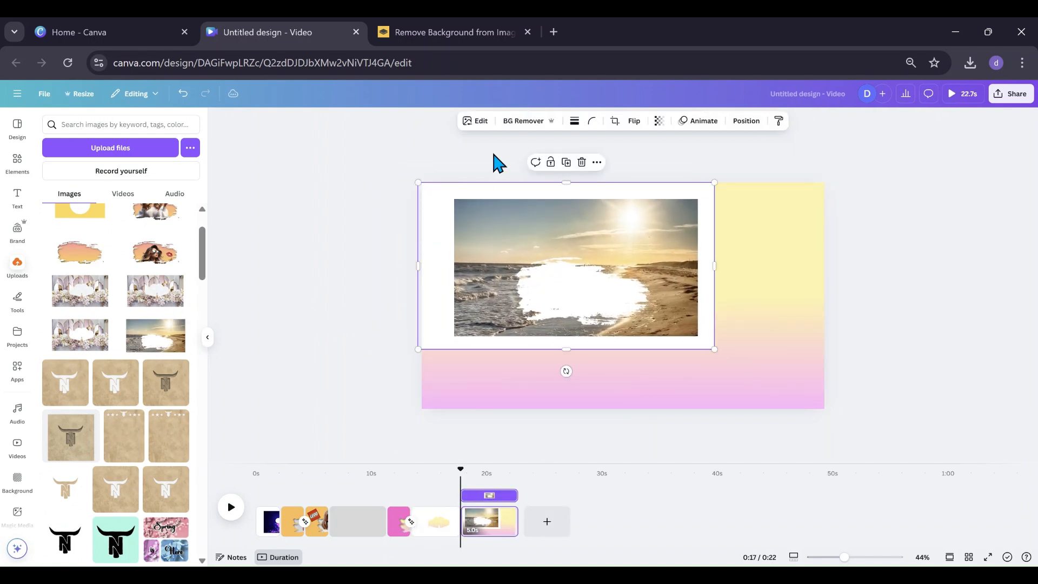
Step: Apply the Peppermint duotone to the beach image and set its shadows to the same light blue as its highlights
left_click(478, 124)
left_click(115, 379)
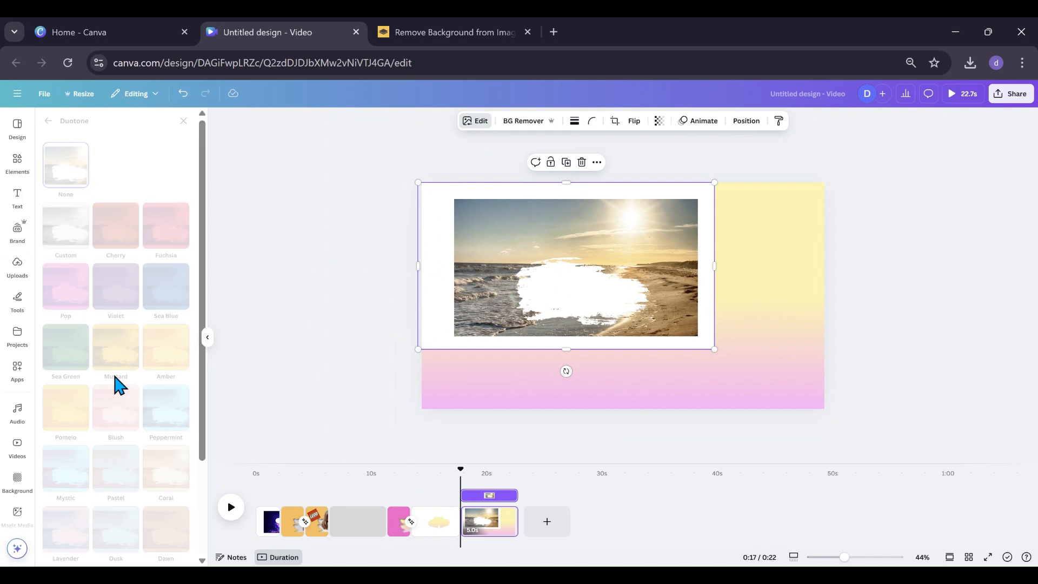
left_click(154, 419)
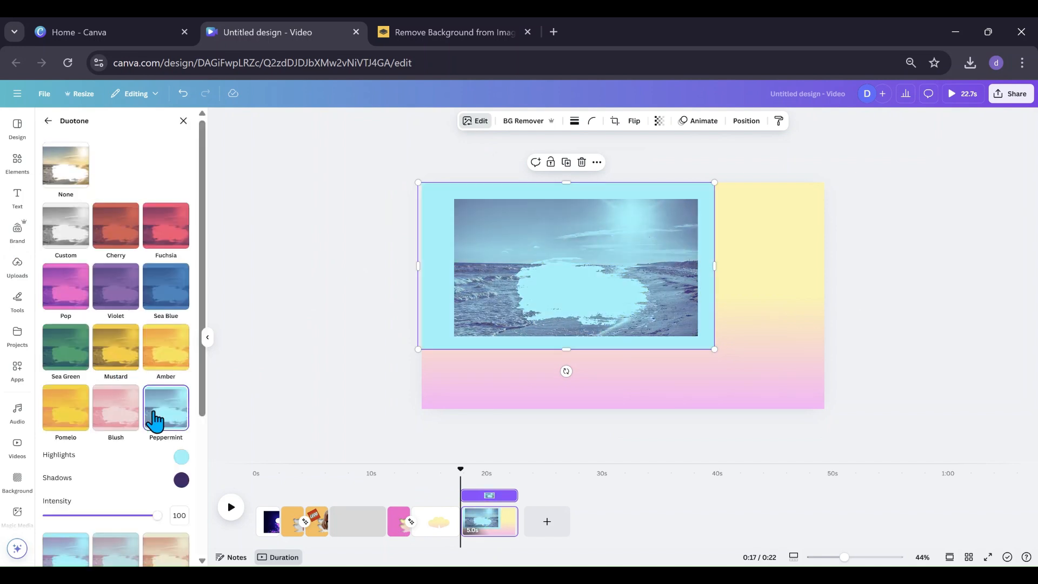
left_click(181, 458)
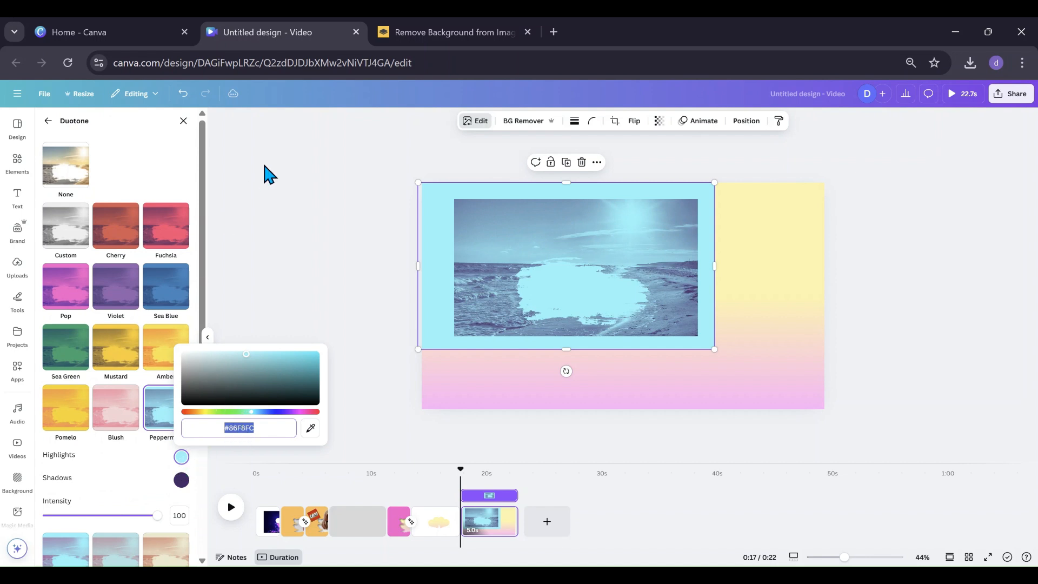
left_click(182, 479)
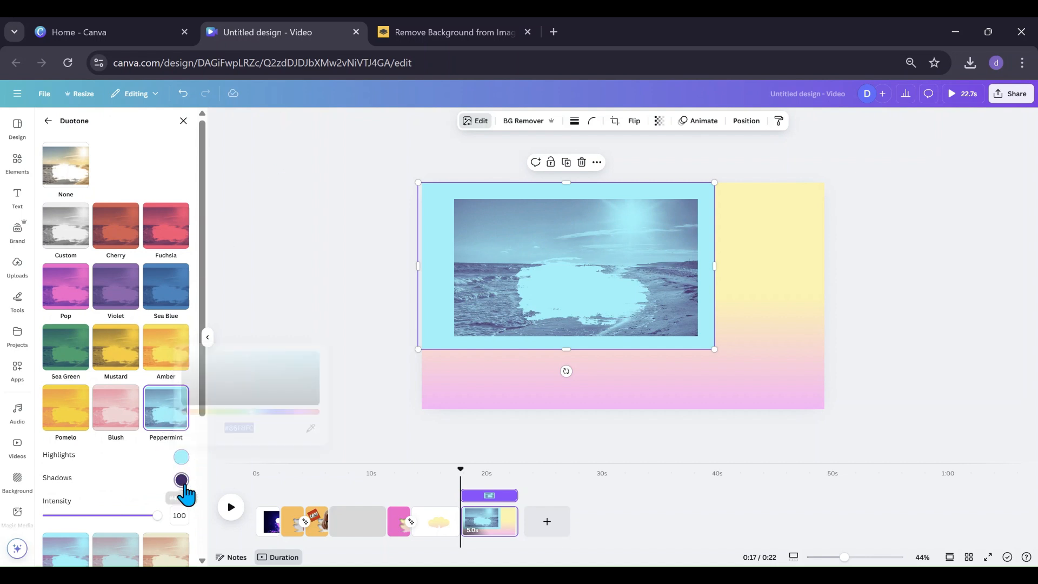
left_click(233, 457)
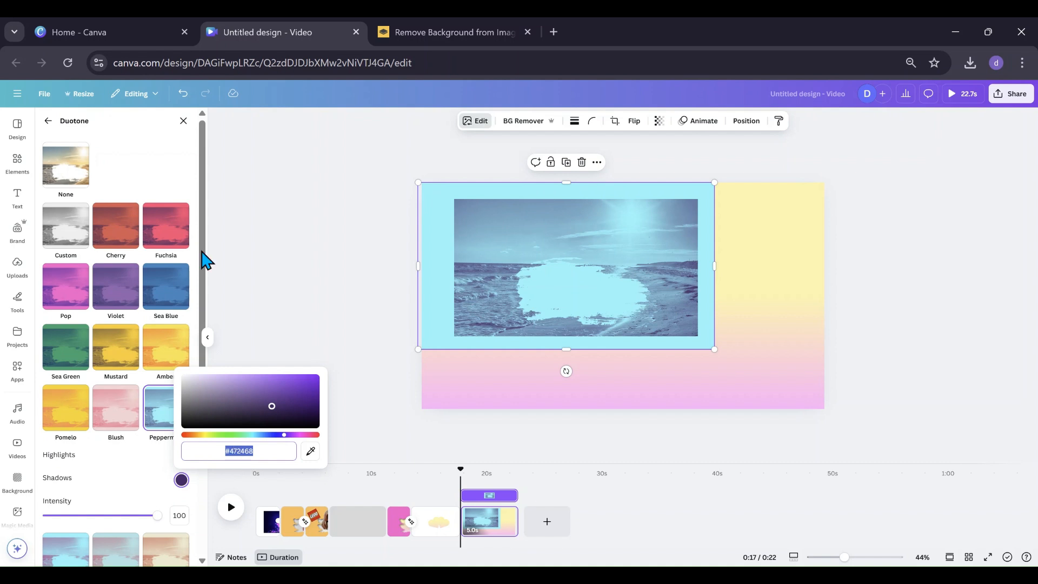
type("#A6F0FC")
left_click(330, 313)
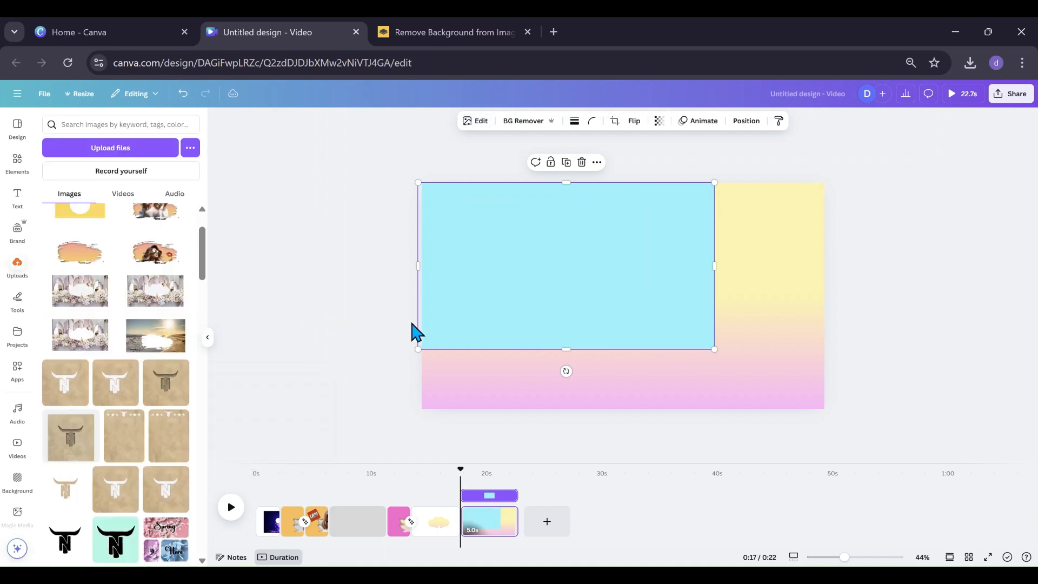
Step: Delete the light-blue recoloured beach image from the page
left_click_drag(715, 349, 630, 339)
left_click_drag(552, 332, 544, 336)
left_click(640, 183)
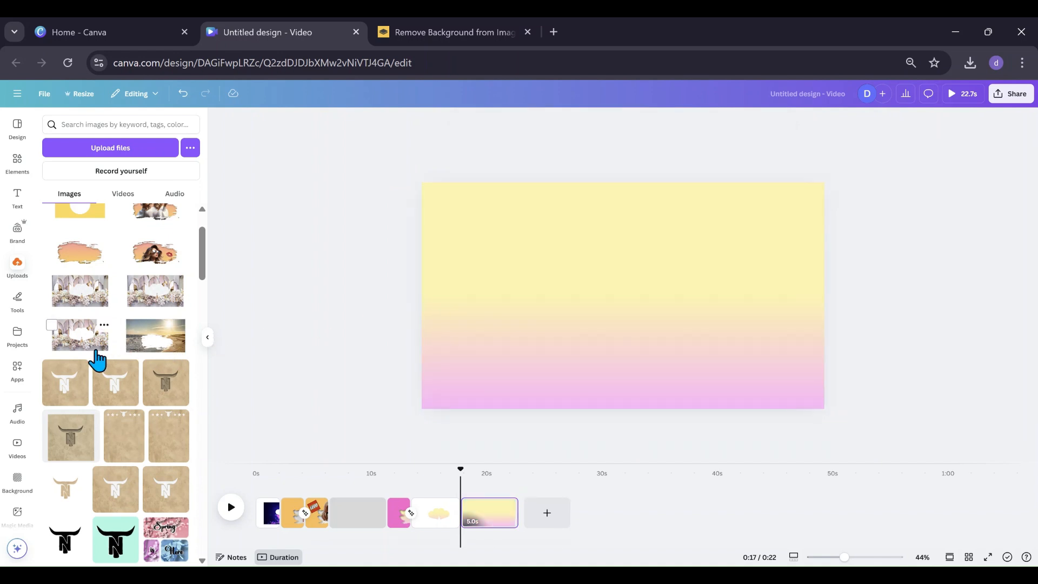
Step: Insert the uploaded beach image again and remove its background
left_click(141, 348)
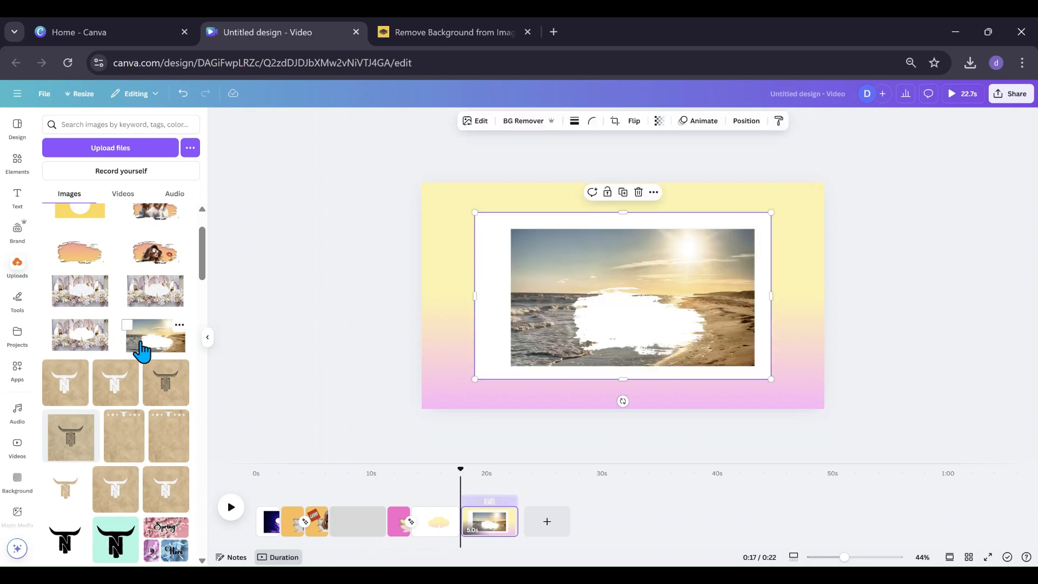
left_click(523, 129)
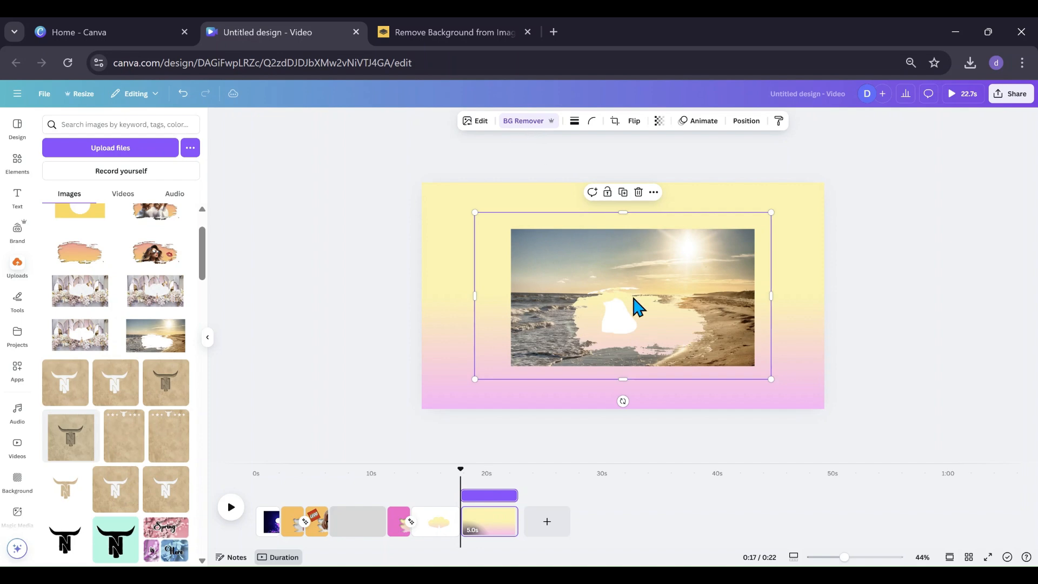
Step: Erase the leftover white patch from the beach image's cutout, reducing the brush size to 3 for the thin strip above it
left_click(476, 123)
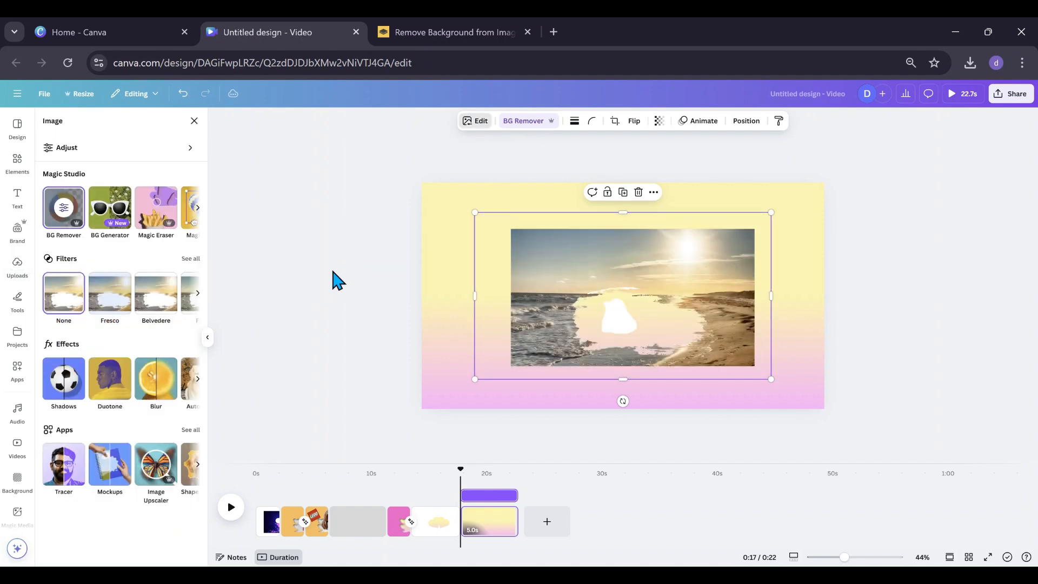
left_click(523, 121)
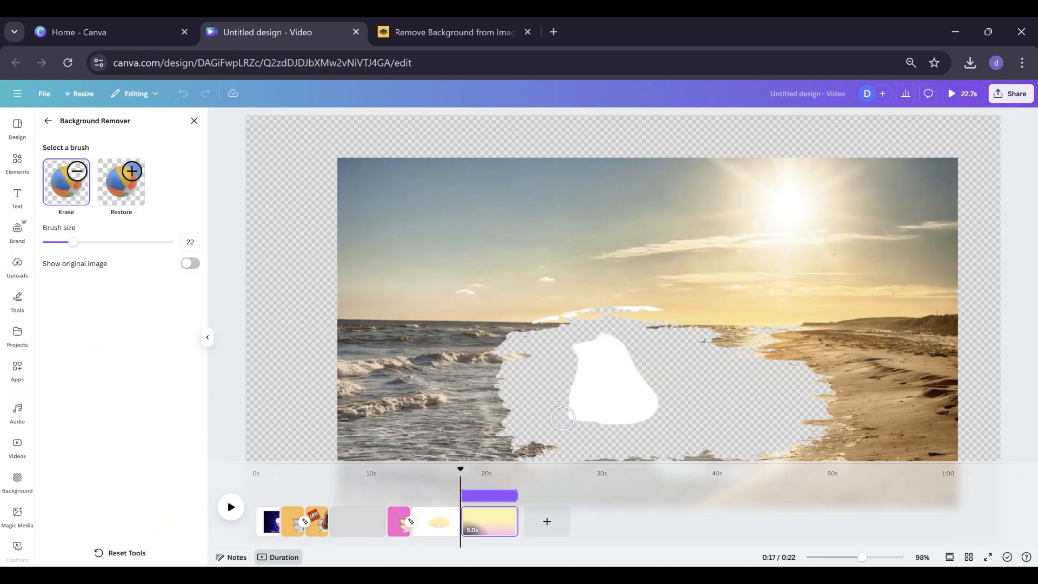
mouse_move(600, 356)
left_mouse_down()
mouse_move(580, 402)
mouse_move(592, 414)
mouse_move(642, 413)
mouse_move(652, 392)
mouse_move(617, 336)
mouse_move(592, 393)
mouse_move(634, 359)
left_mouse_up()
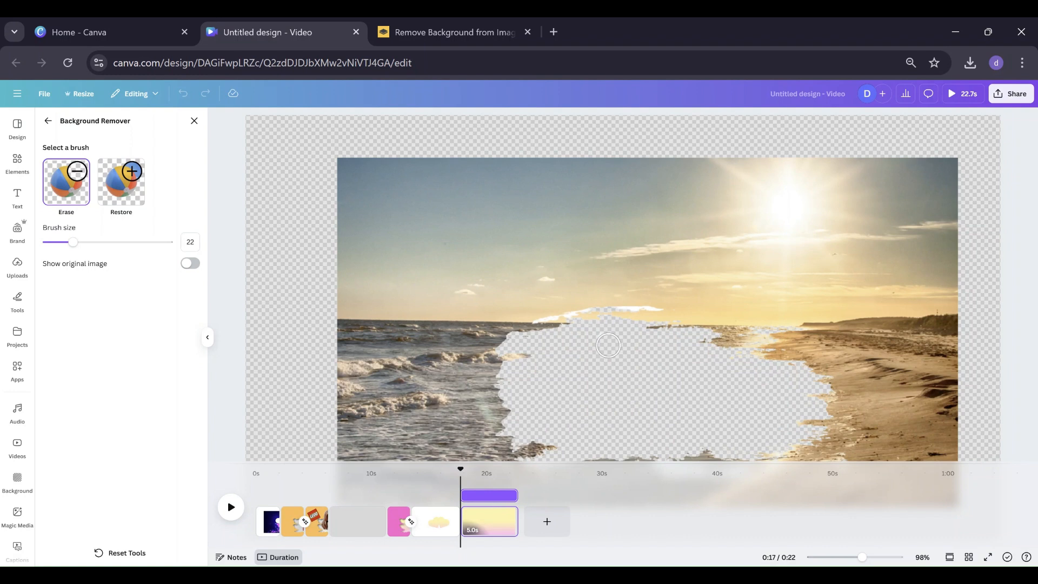
left_click_drag(73, 241, 59, 242)
left_click_drag(59, 242, 50, 241)
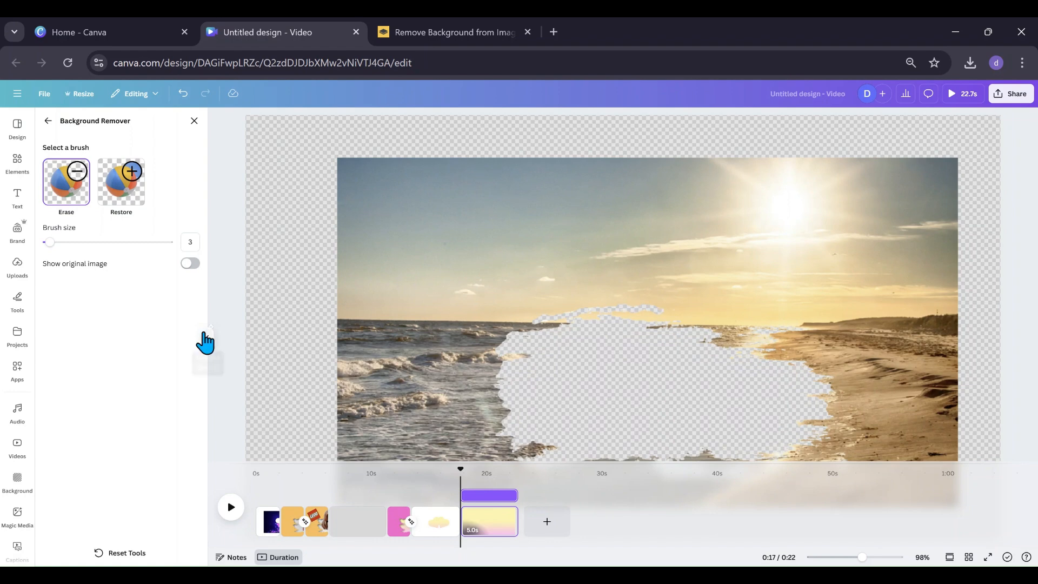
left_click(194, 121)
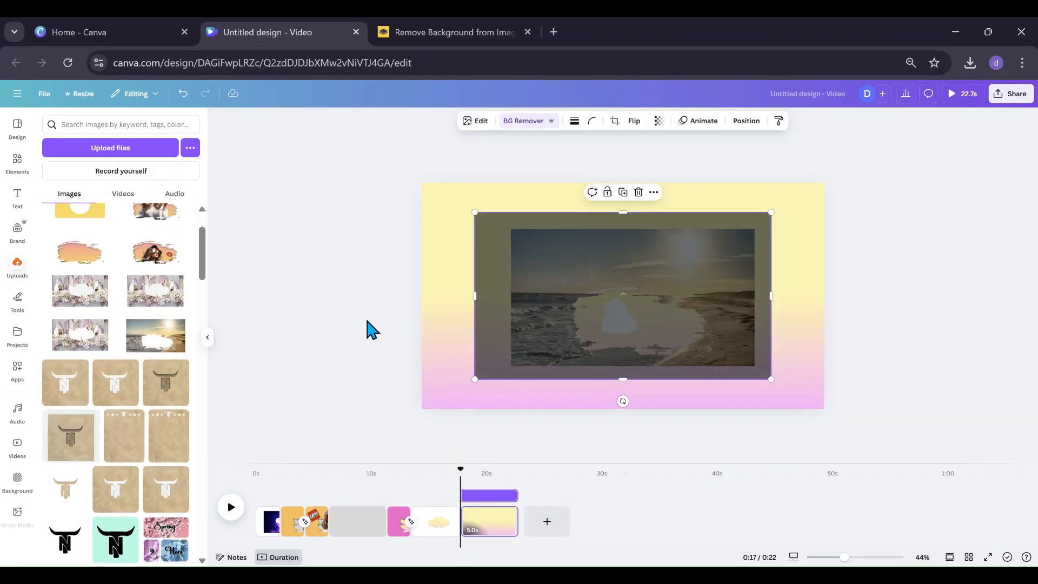
Step: Move the beach cutout toward the page's upper-left area and open its Duotone effect options
left_click(491, 296)
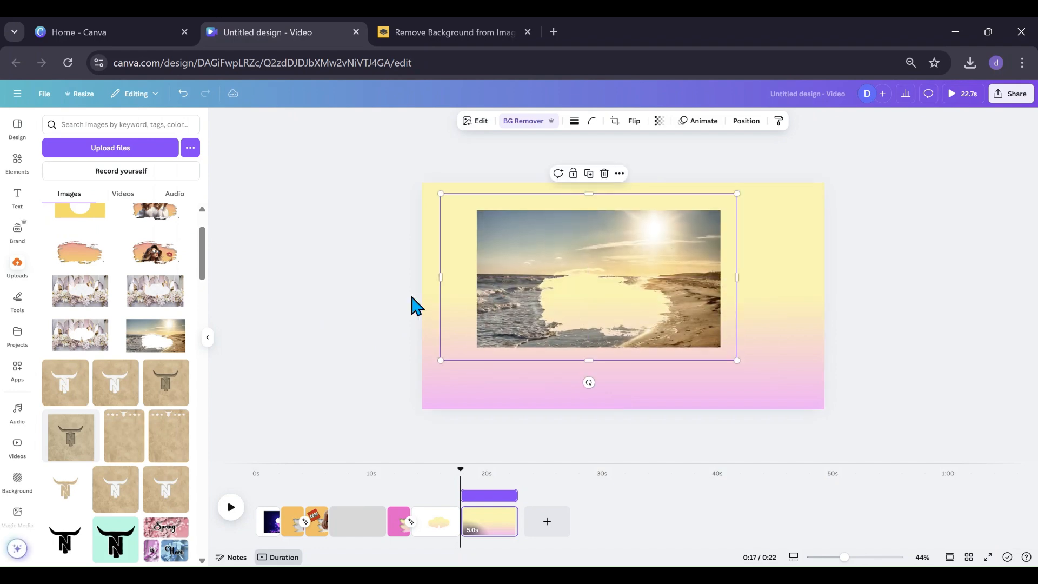
left_click(476, 121)
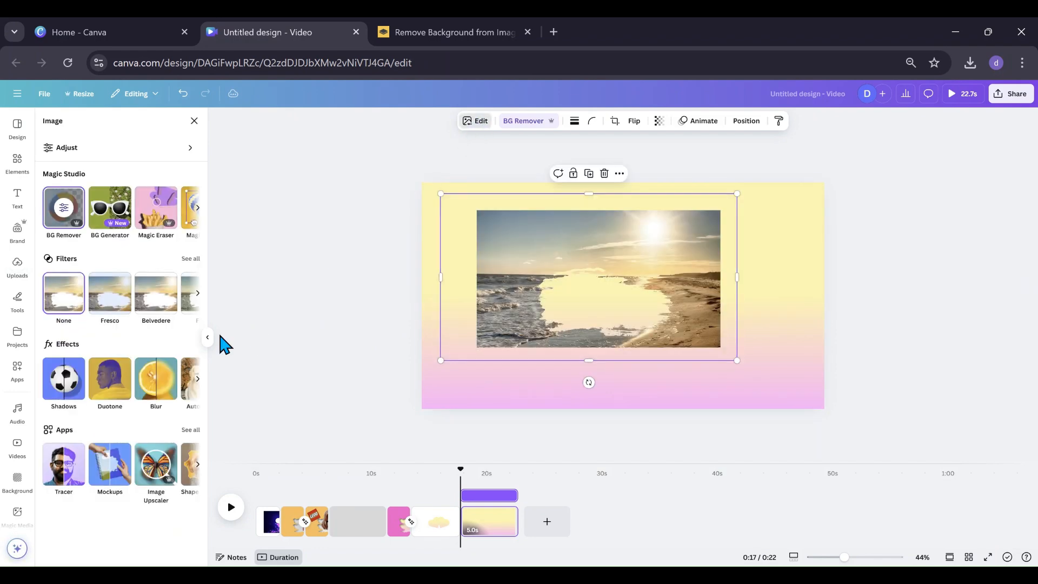
left_click(111, 396)
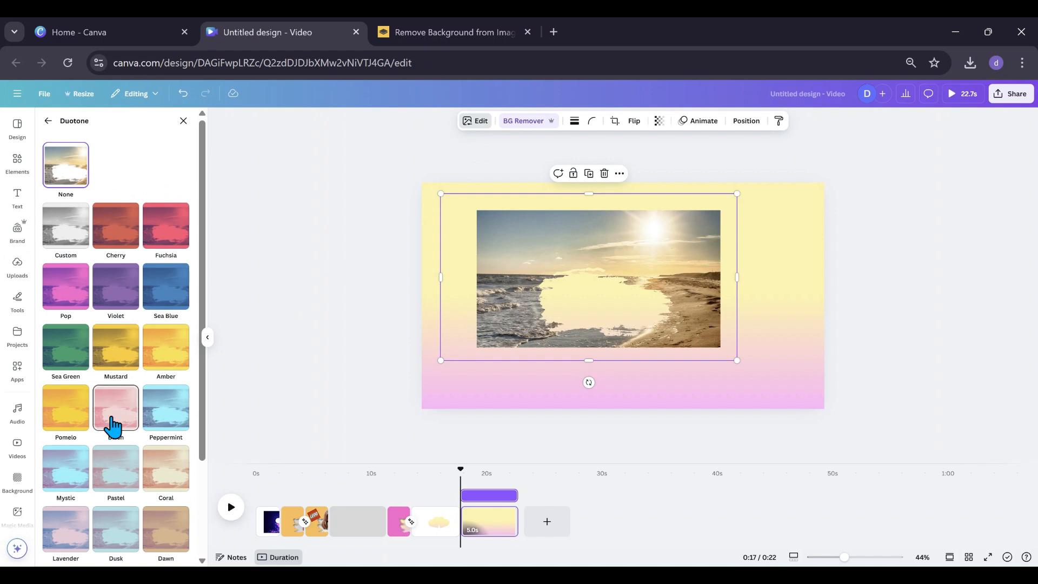
left_click(159, 419)
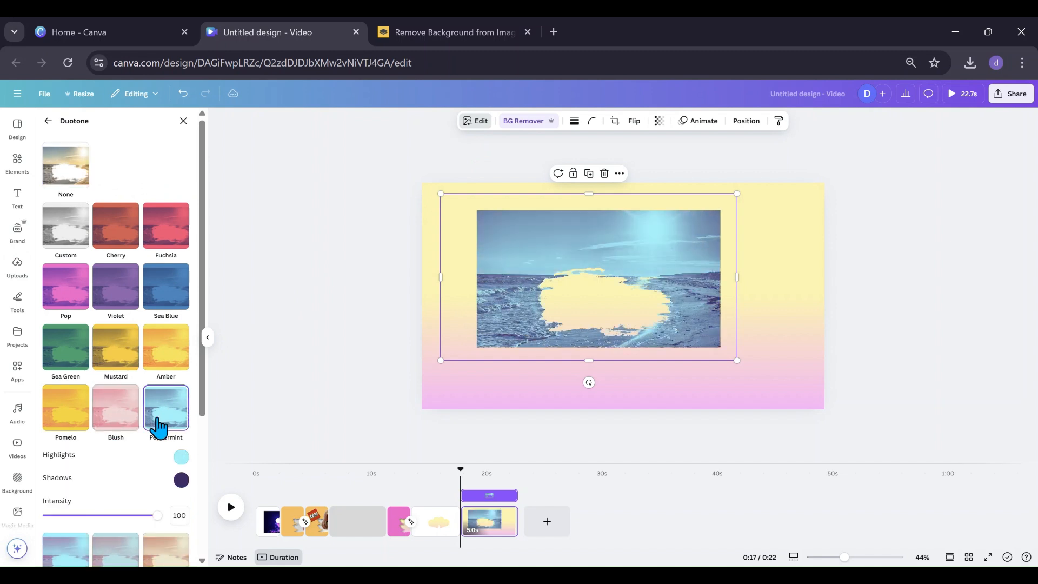
left_click(181, 480)
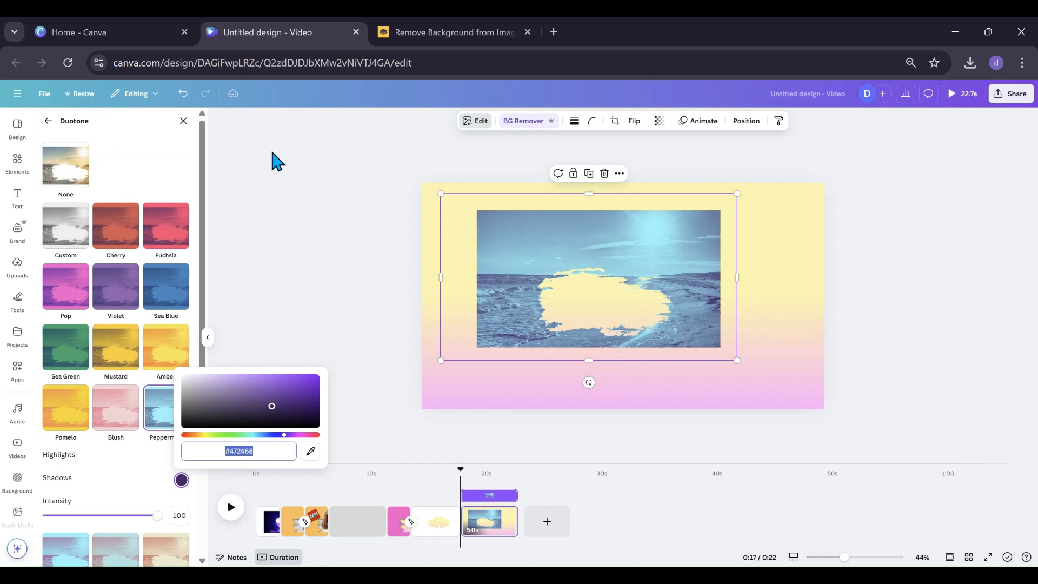
left_click(182, 480)
left_click(182, 480)
type("#472468")
Step: Apply the Blush duotone to the beach cutout and set its highlights to the same colour as its shadows, #F24578
left_click(131, 427)
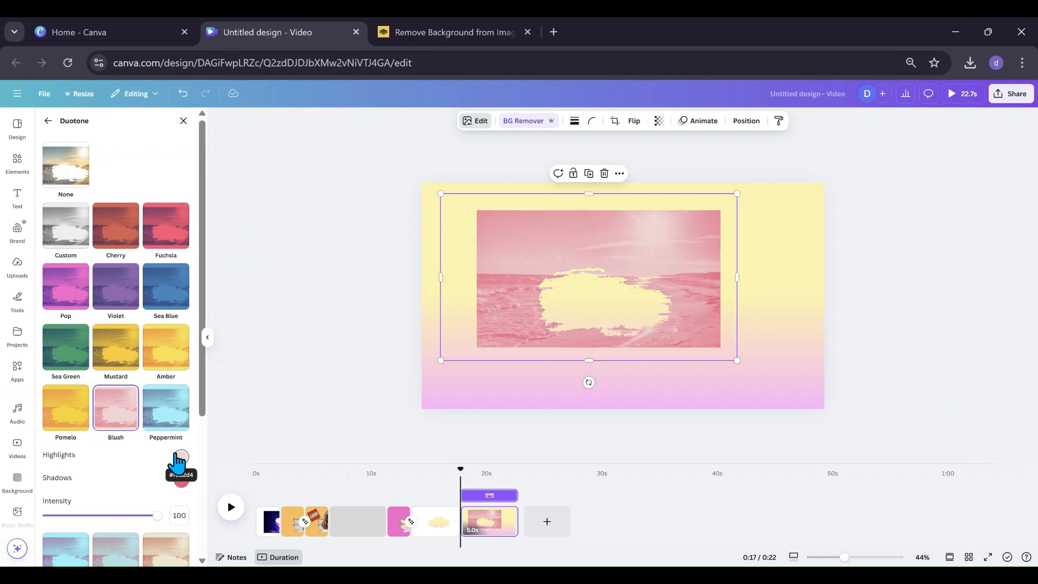
left_click_drag(470, 331, 474, 357)
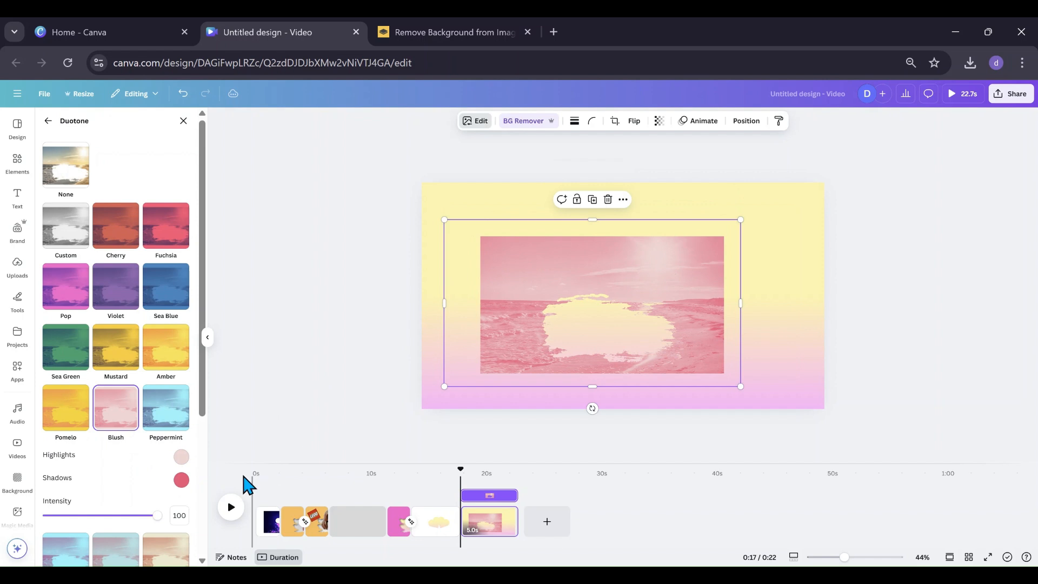
left_click(180, 482)
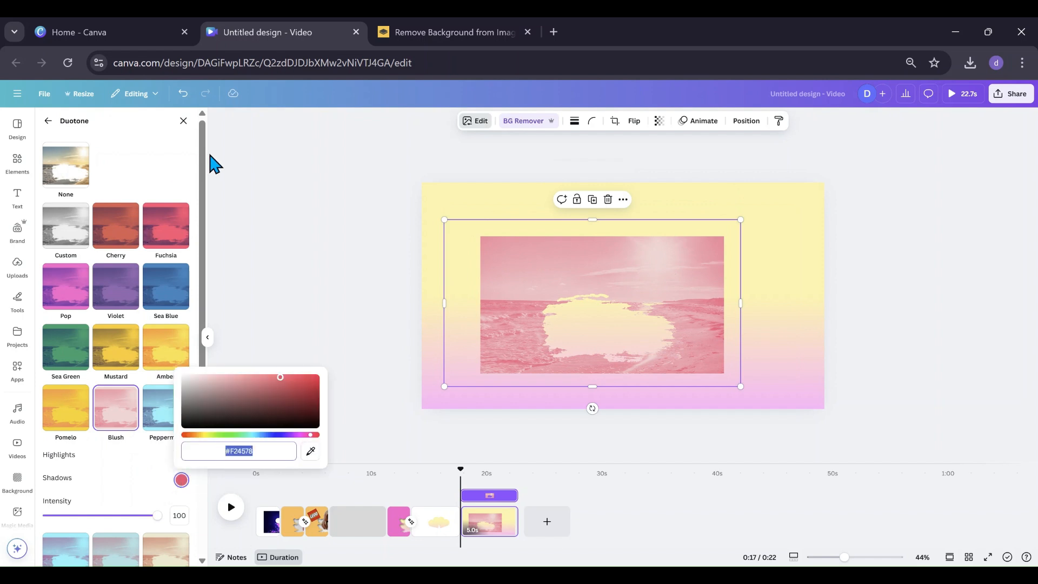
left_click(144, 459)
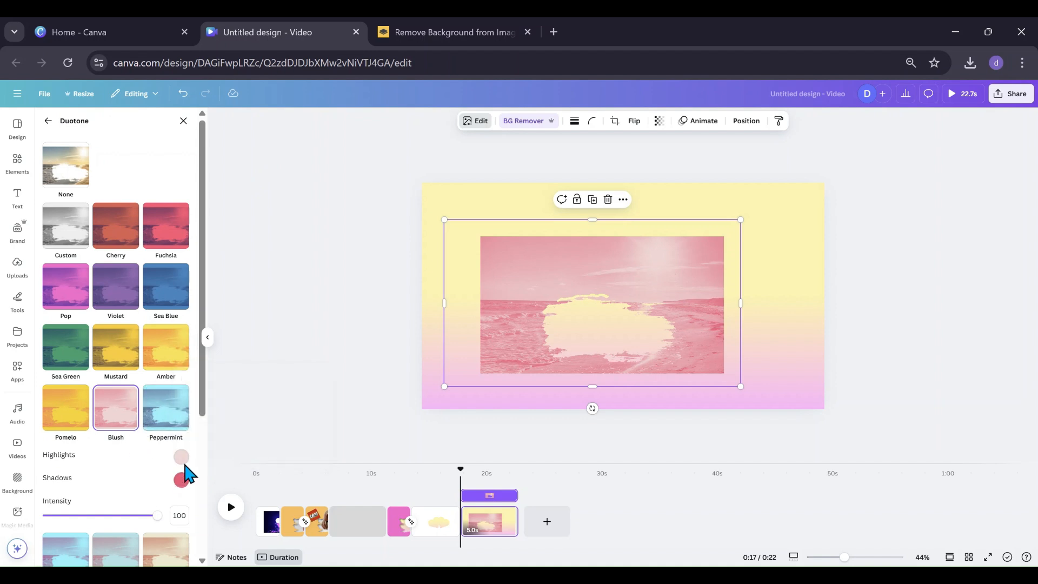
left_click(181, 456)
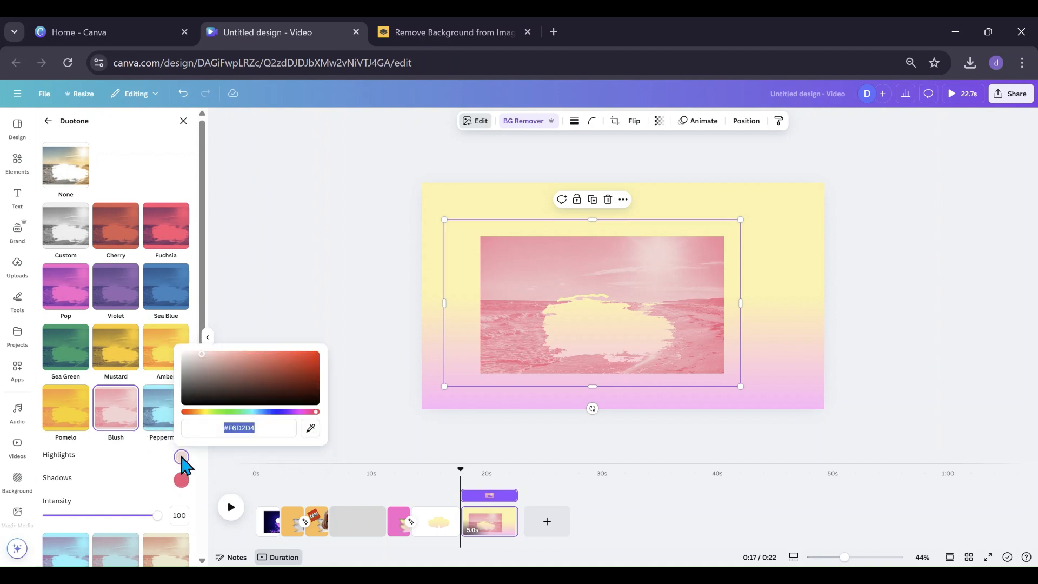
left_click(182, 458)
left_click(182, 458)
key("ctrl+v")
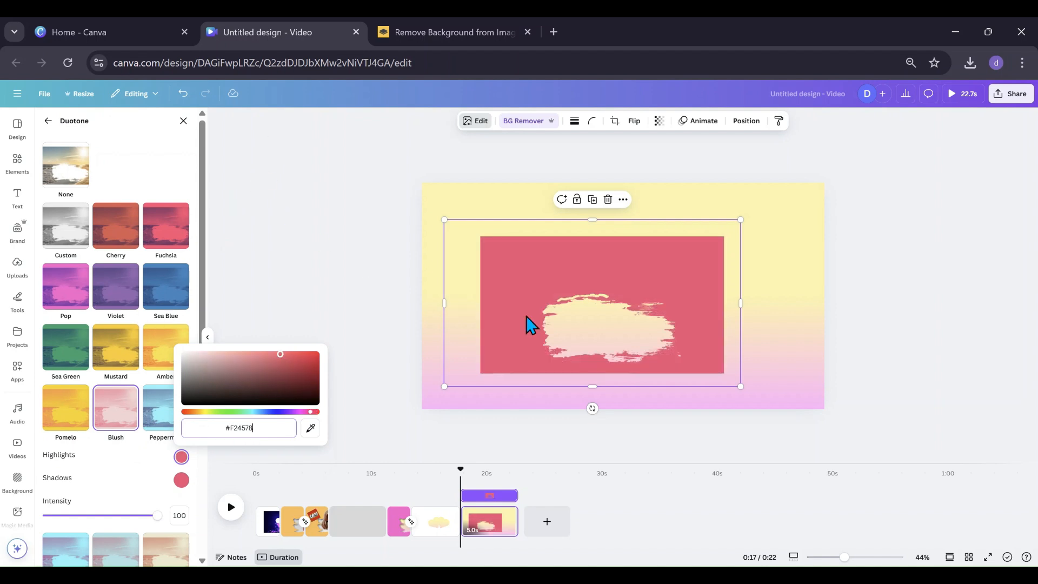
Step: Enlarge and reposition the solid pink-red cutout so it covers the whole page
left_click_drag(526, 319, 491, 265)
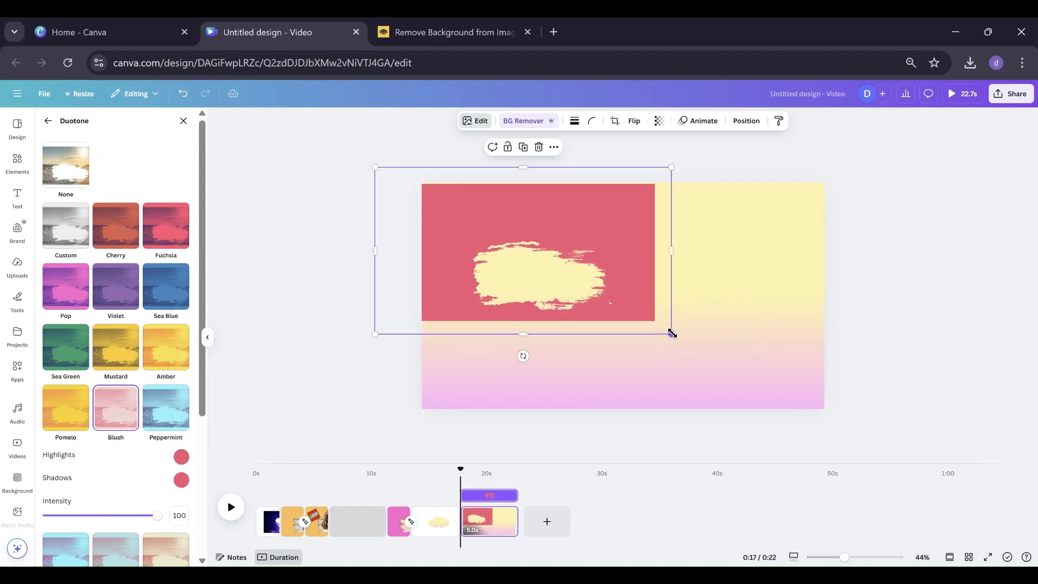
left_click_drag(672, 334, 864, 420)
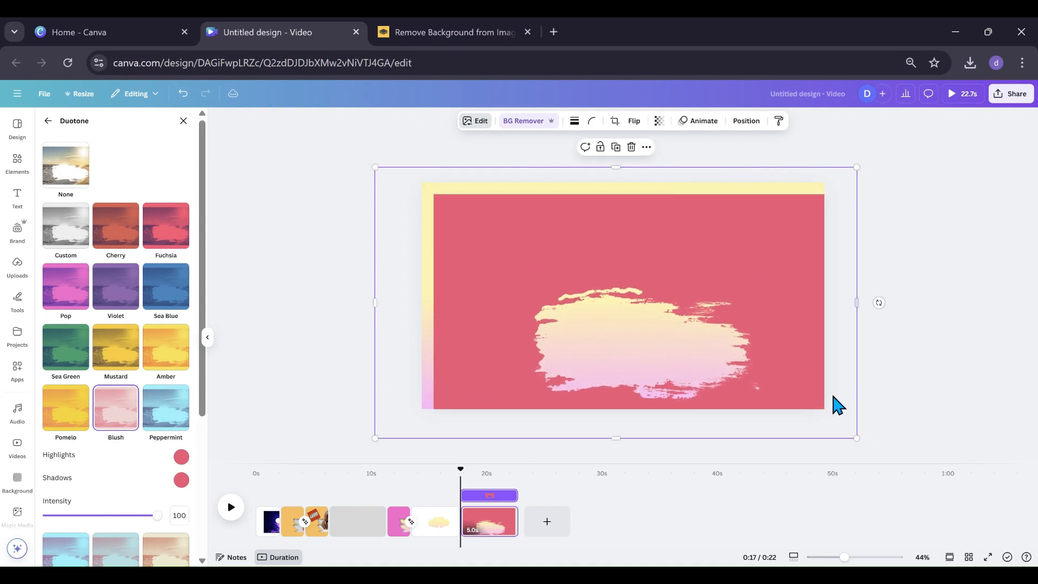
left_click_drag(375, 172, 353, 157)
left_click_drag(447, 251, 438, 236)
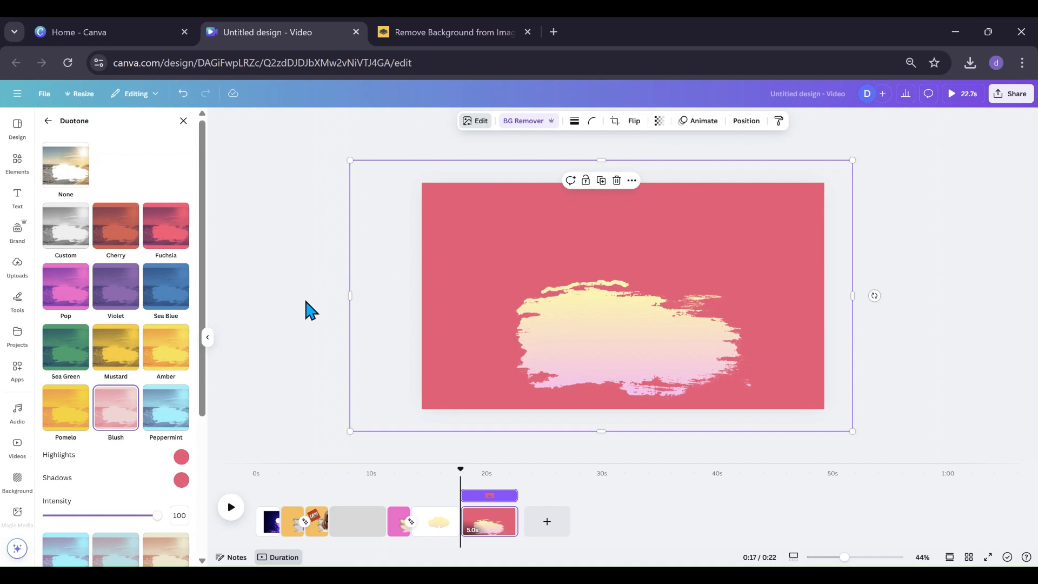
left_click(210, 339)
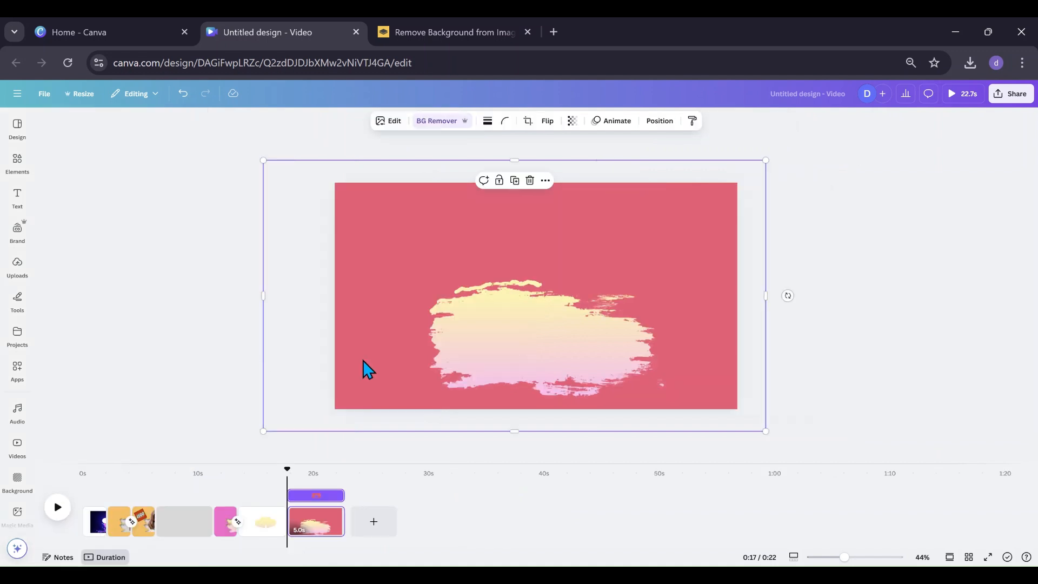
mouse_move(362, 361)
left_mouse_down()
mouse_move(364, 344)
mouse_move(362, 352)
left_mouse_up()
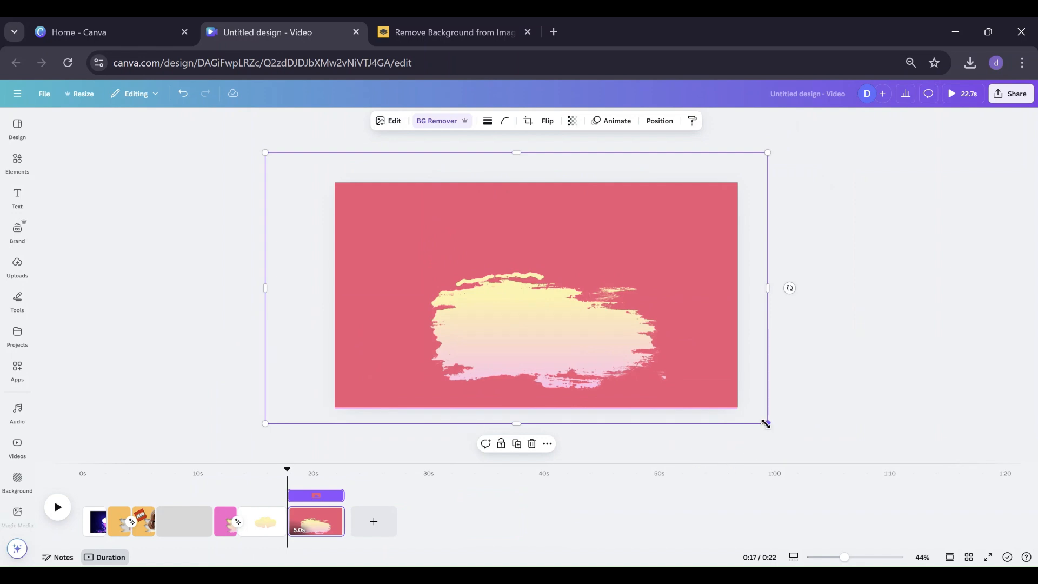
left_click_drag(767, 424, 769, 425)
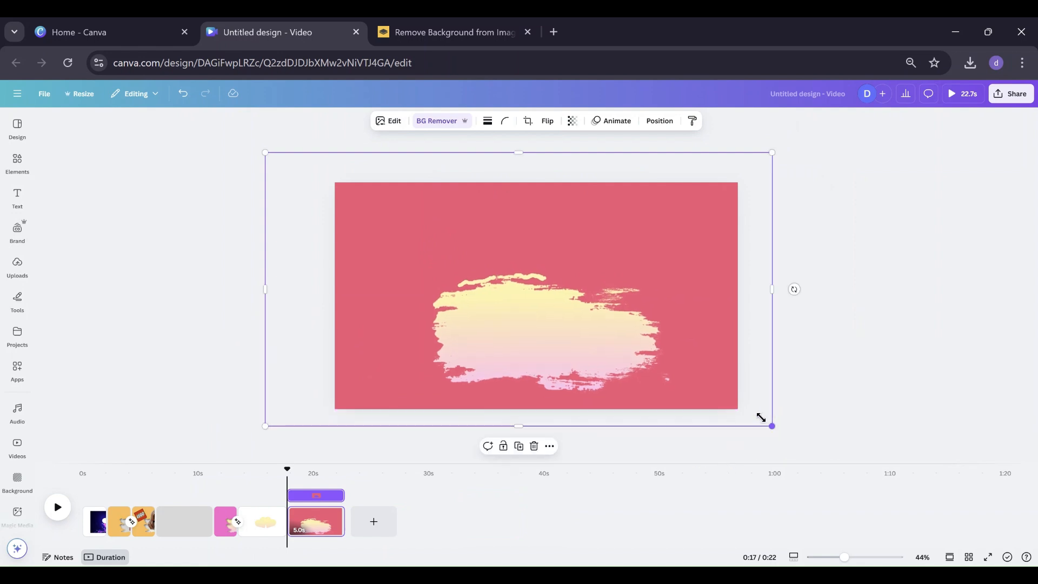
Step: Add a Drop shadow to the pink-red cutout and enlarge it to cover the page edges again
left_click(390, 122)
left_click(70, 404)
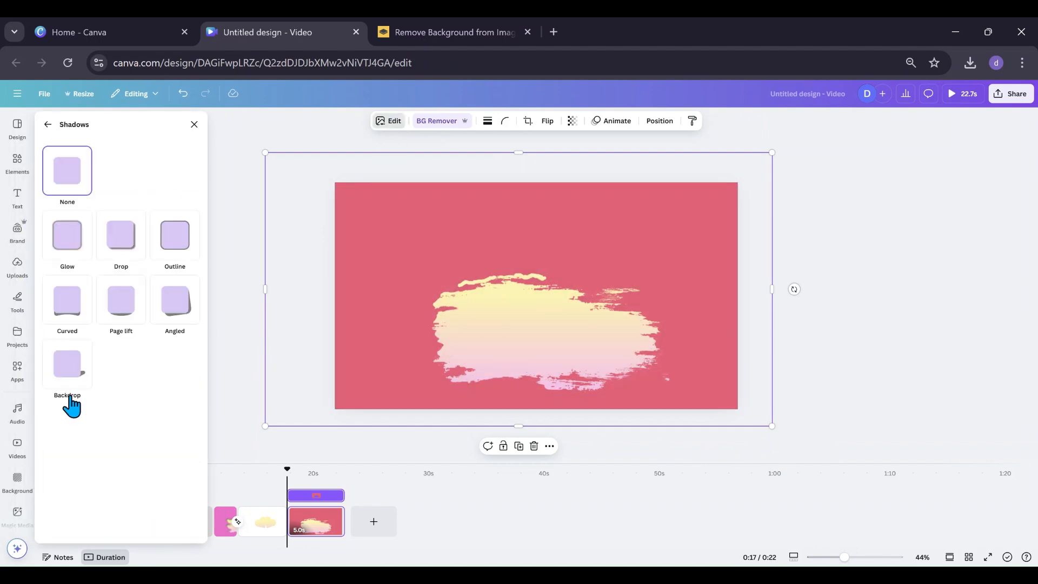
left_click(115, 251)
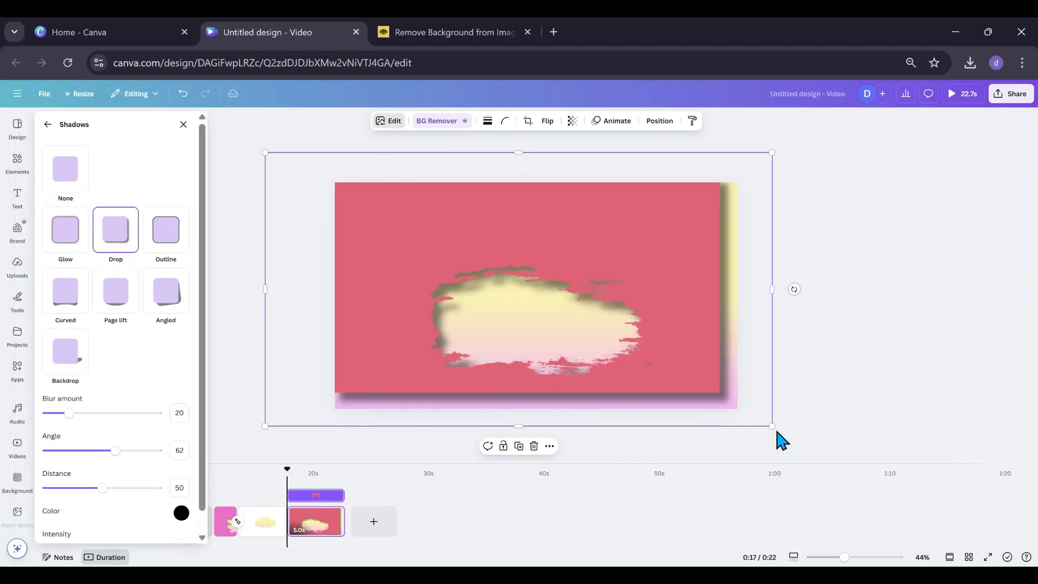
left_click_drag(773, 427, 795, 438)
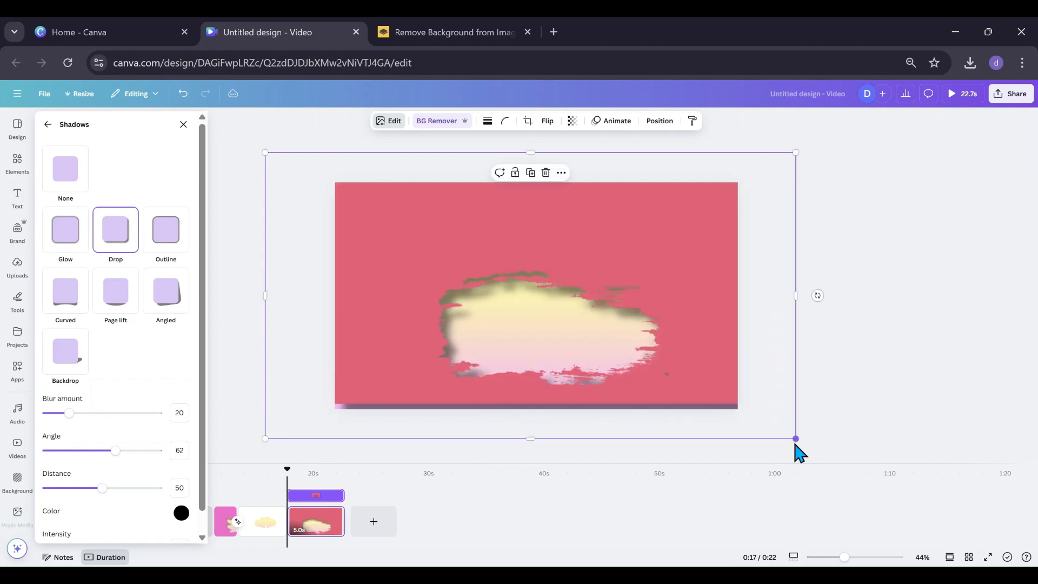